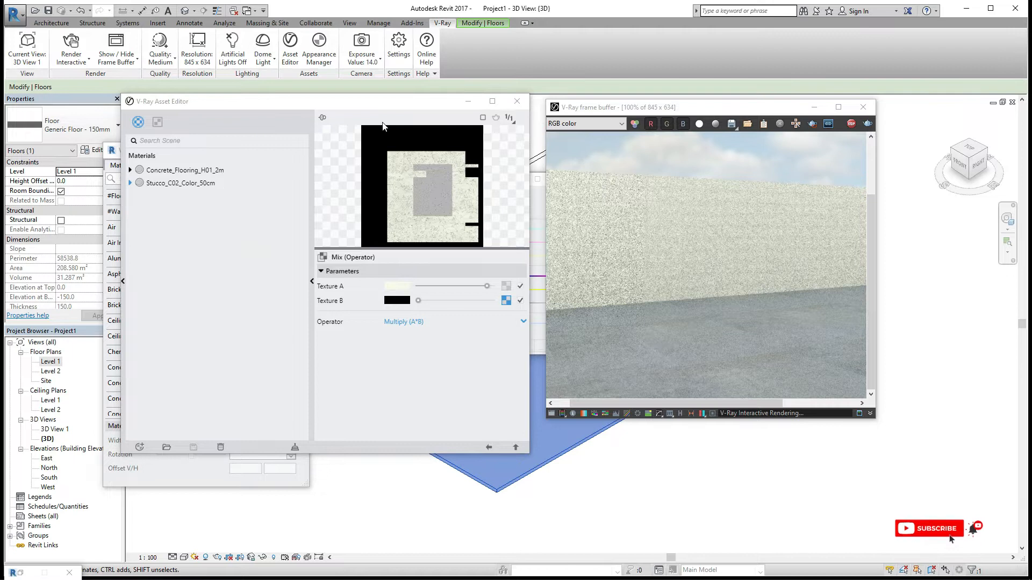
- Set the Mix operator's Texture A colour to olive green in the colour picker
left_click_drag(450, 186, 543, 113)
left_click_drag(379, 163, 431, 182)
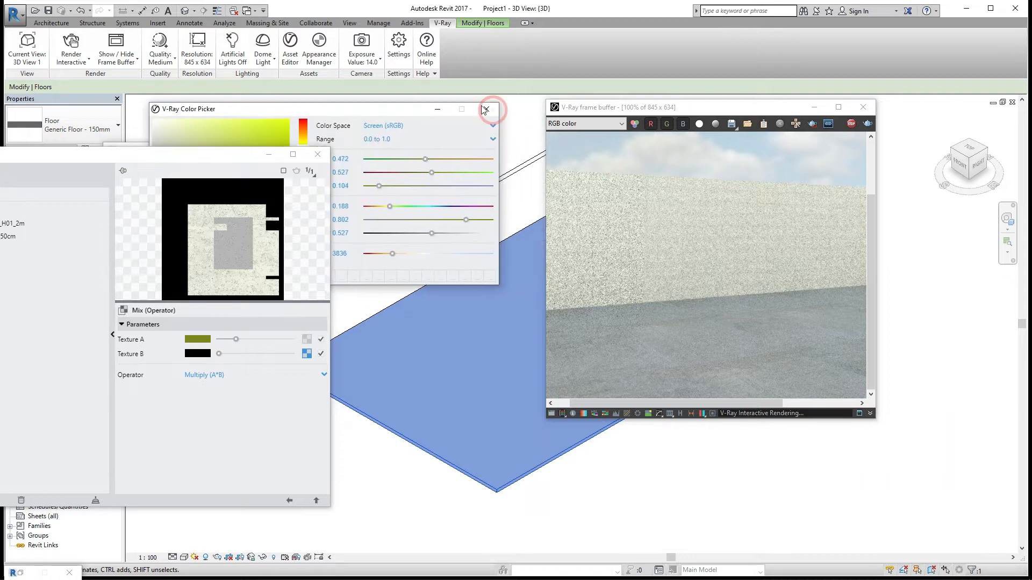
left_click(483, 106)
- Close the asset editor and restart the interactive V-Ray rendering
left_click_drag(248, 157, 389, 62)
left_click(428, 406)
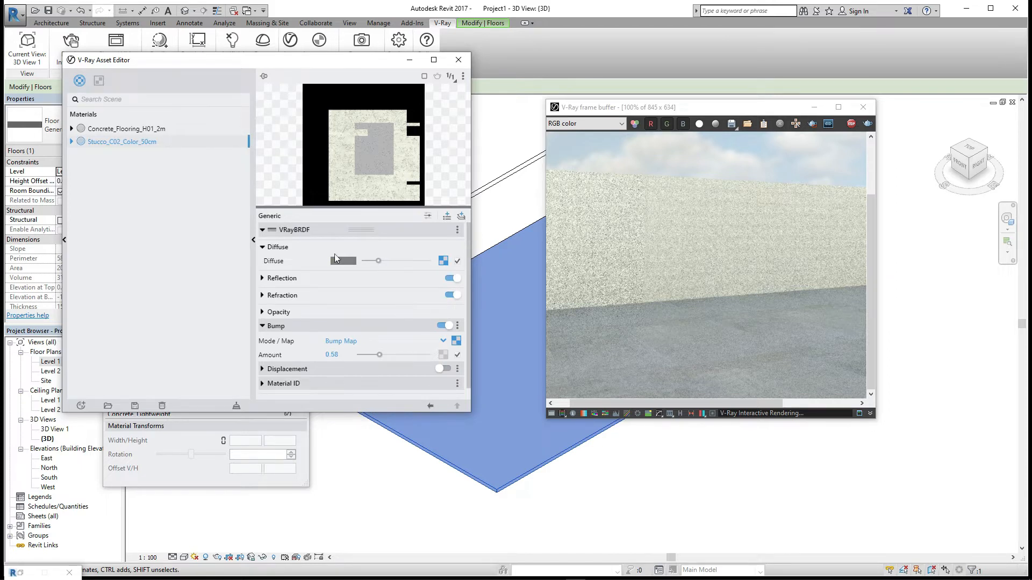
left_click(458, 60)
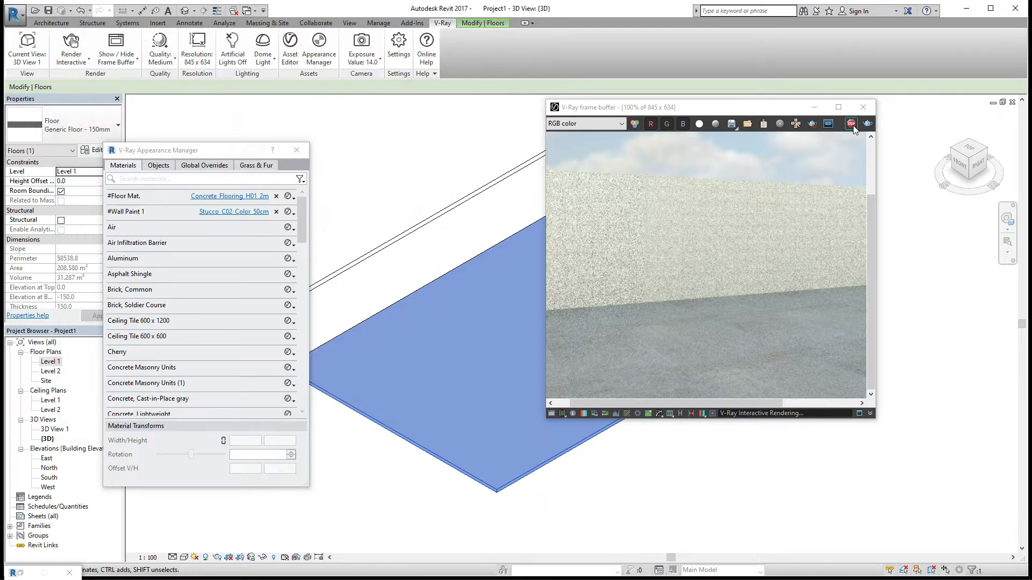
left_click(862, 108)
left_click(71, 43)
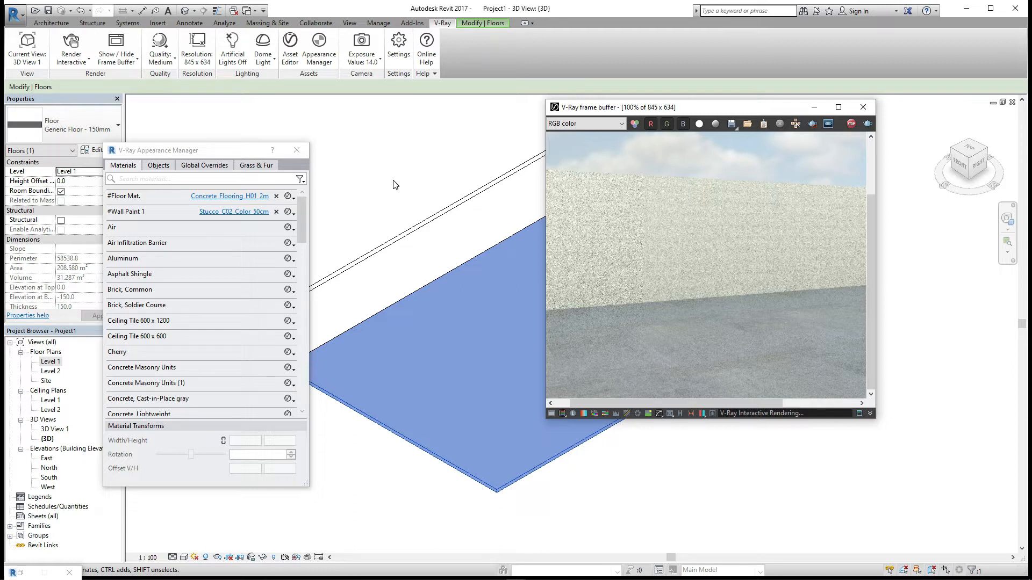
- Inspect the rendered wall in the frame buffer at different zoom levels
scroll(710, 280, "down", 1)
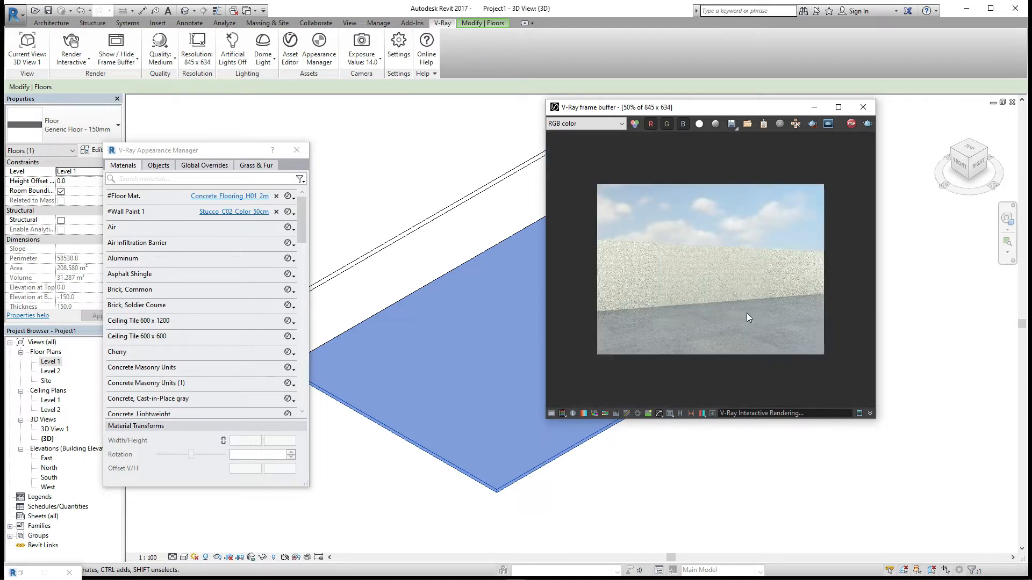
scroll(748, 318, "up", 1)
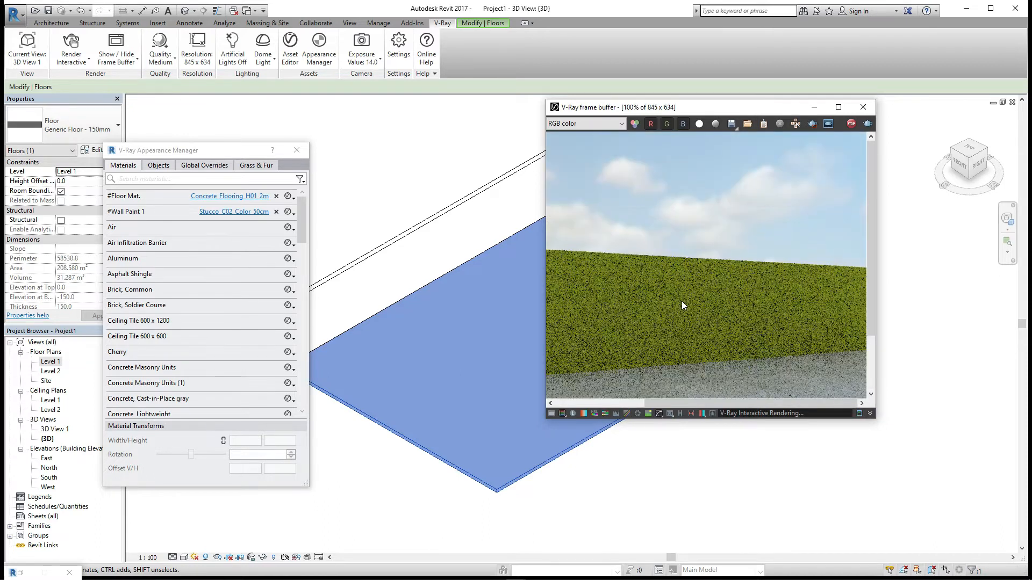
scroll(723, 337, "down", 1)
scroll(723, 337, "up", 1)
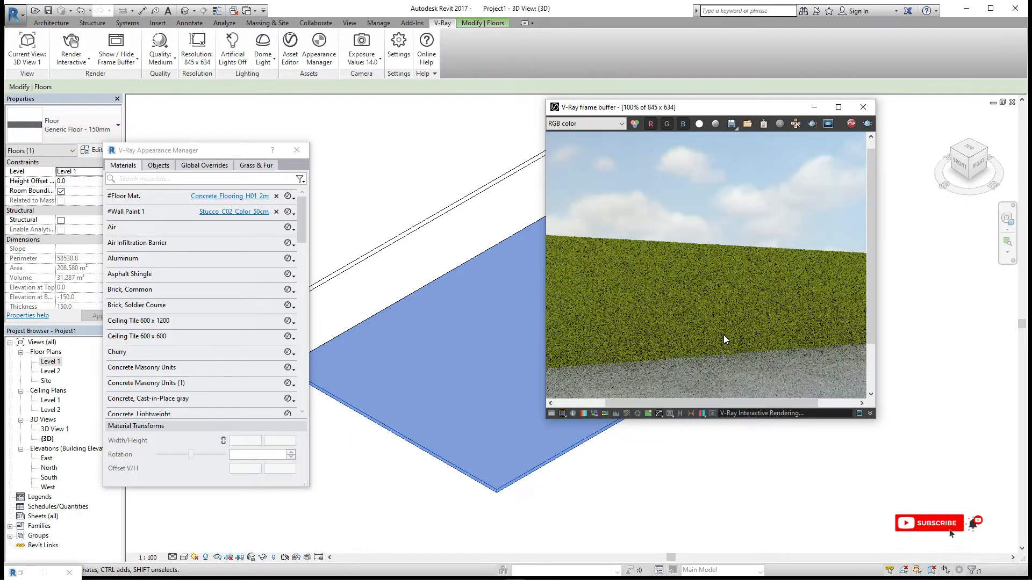
scroll(725, 339, "down", 1)
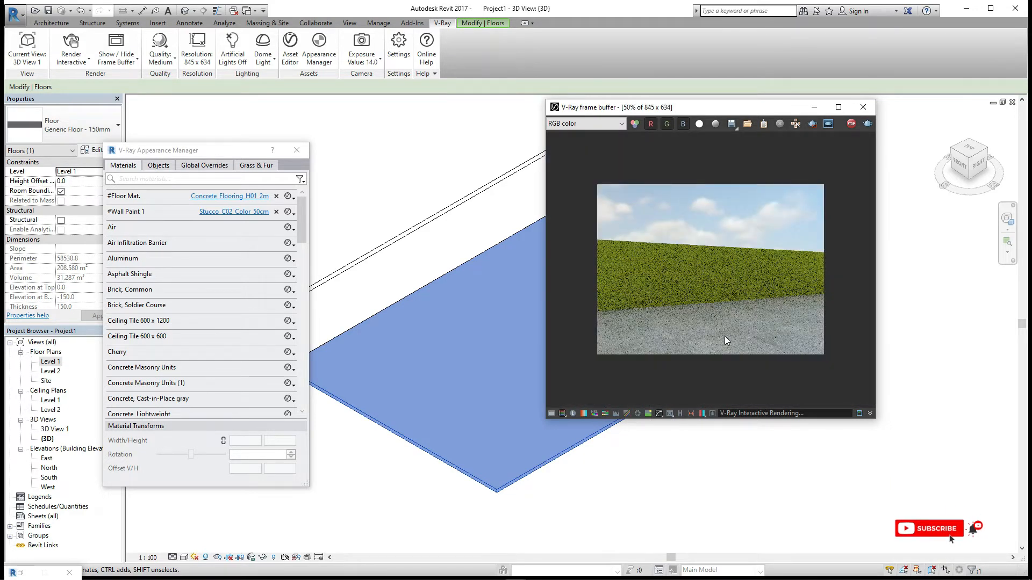
scroll(725, 340, "up", 1)
scroll(726, 340, "down", 1)
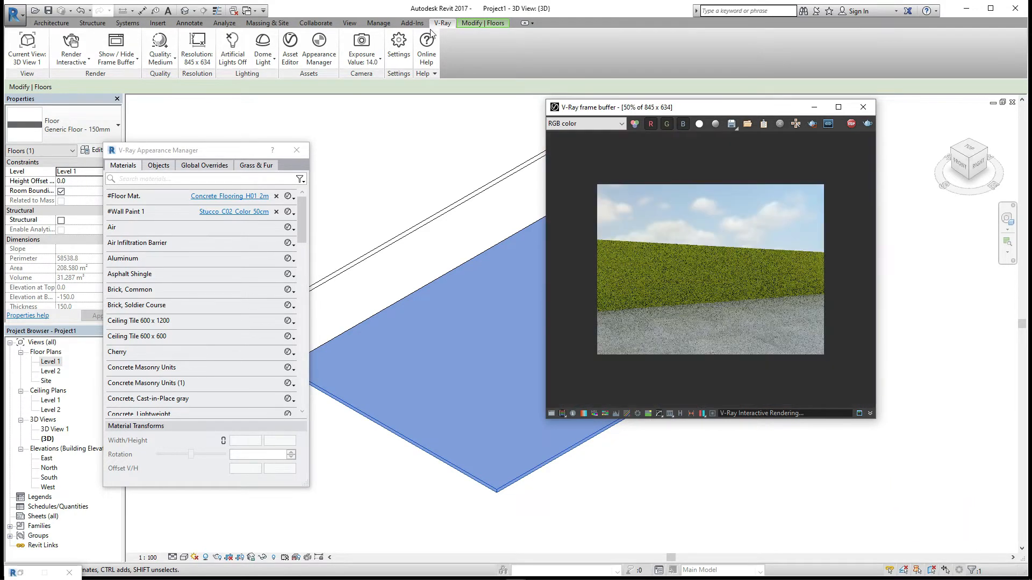
- Adjust the Texture A colour of the Stucco_C02_Color_50cm diffuse mix map in the colour picker
left_click(235, 212)
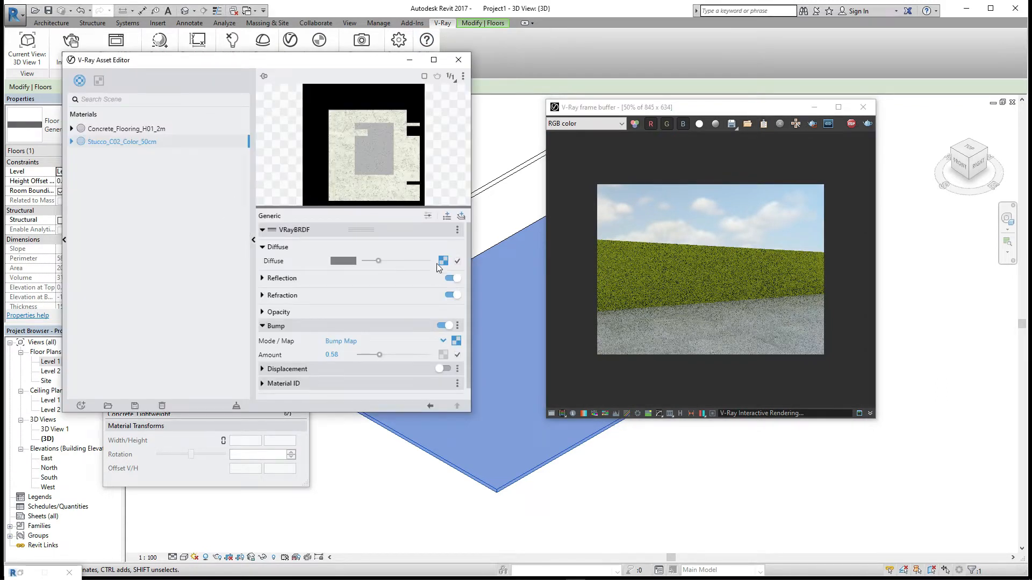
left_click(443, 261)
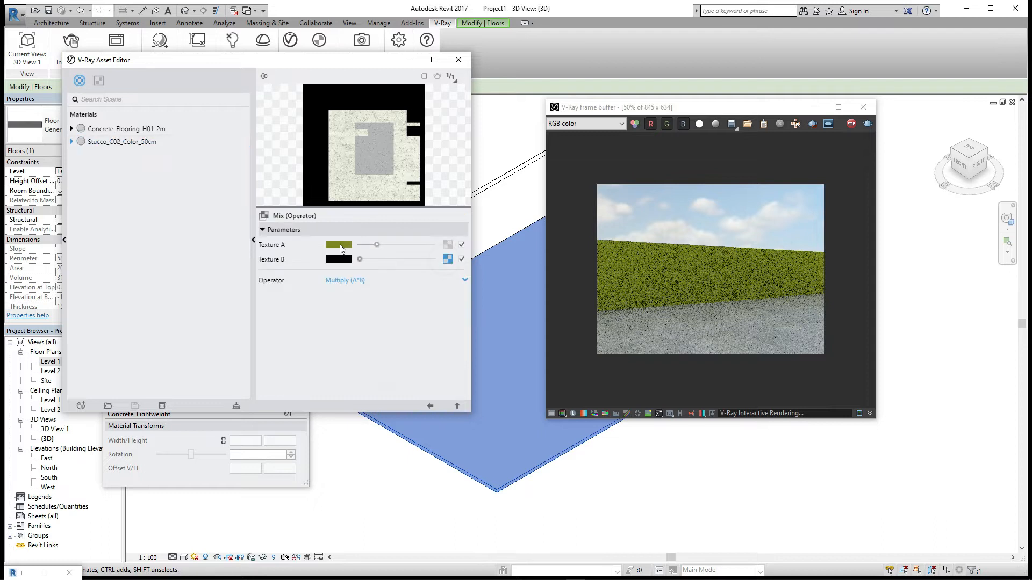
left_click(341, 248)
left_click_drag(359, 60, 92, 183)
left_click_drag(296, 111, 447, 111)
left_click(455, 160)
mouse_move(453, 203)
left_mouse_down()
mouse_move(454, 191)
mouse_move(317, 124)
left_mouse_up()
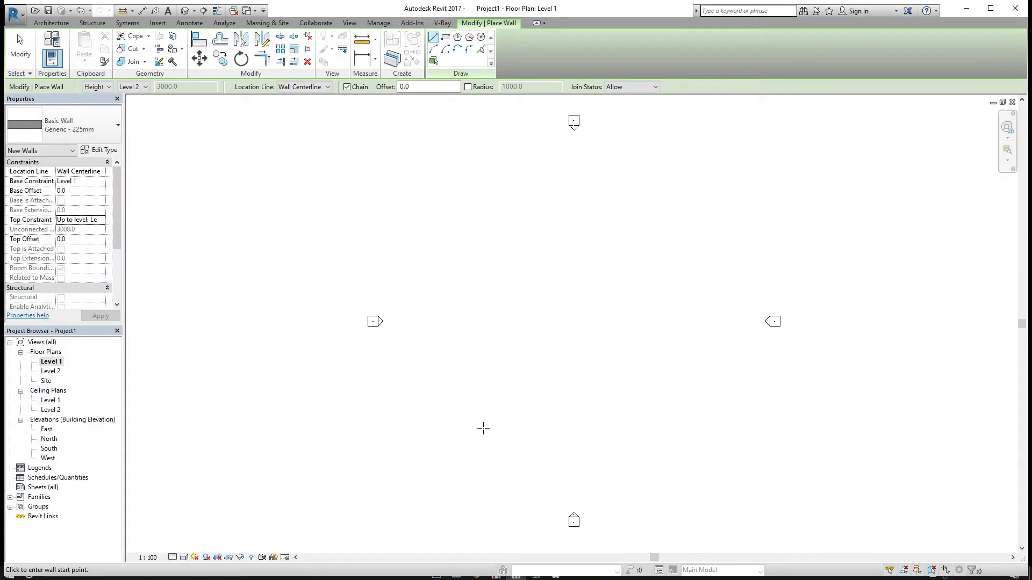
- Draw a vertical Generic - 225mm wall in the Level 1 floor plan and exit the wall tool
left_click(483, 428)
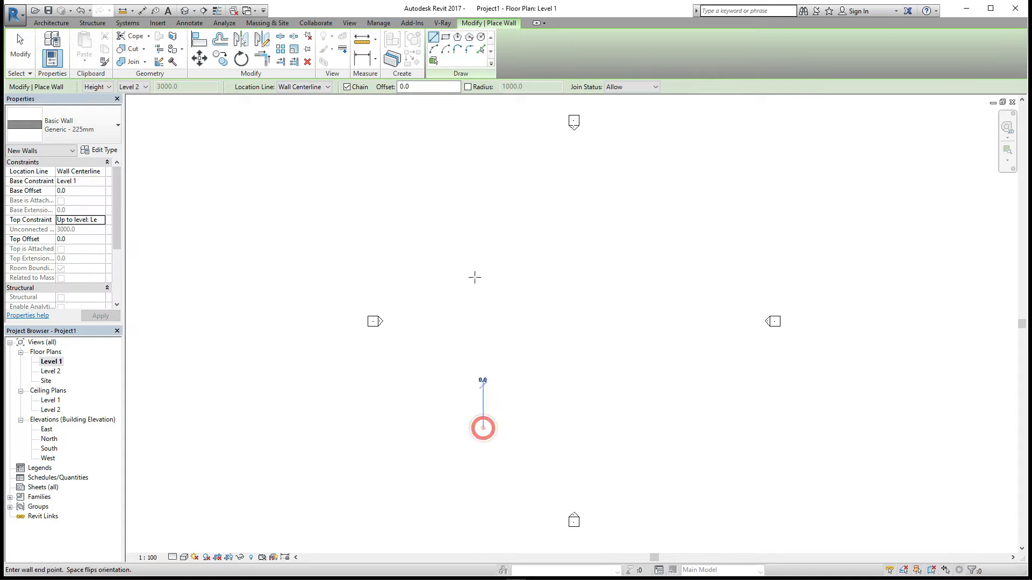
left_click(483, 295)
key("Escape")
key("Escape")
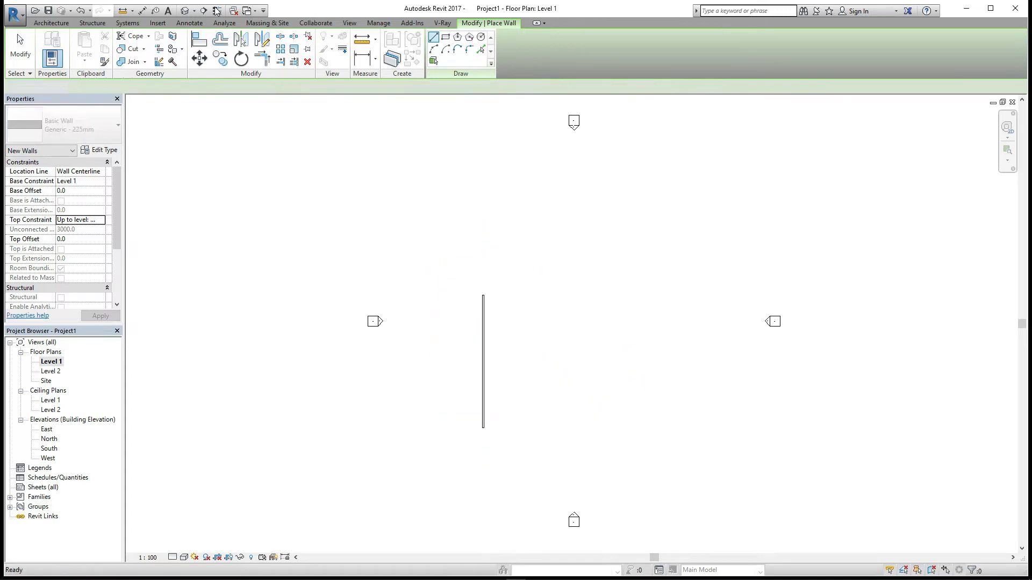
- Start an architectural floor and duplicate its type as Generic Floor - 150mm
left_click(195, 11)
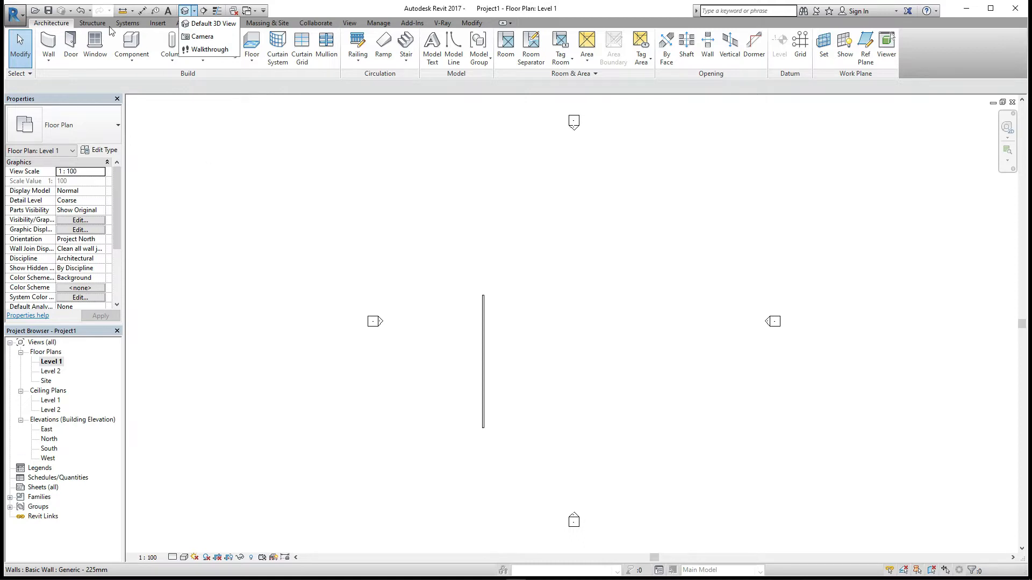
left_click(189, 106)
left_click(254, 61)
left_click(268, 89)
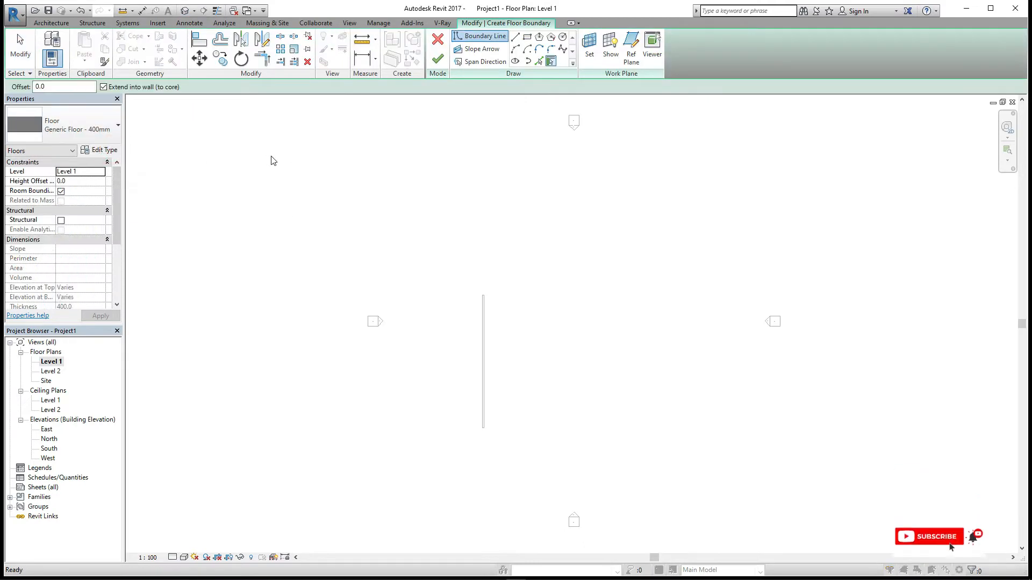
left_click(100, 150)
left_click(405, 215)
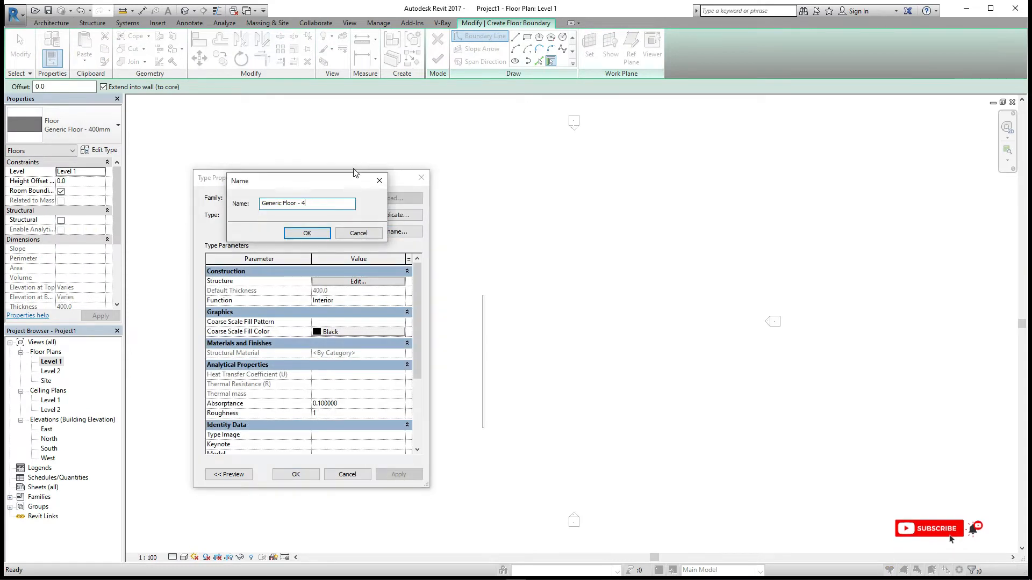
key("BackSpace")
key("BackSpace")
type("150mm")
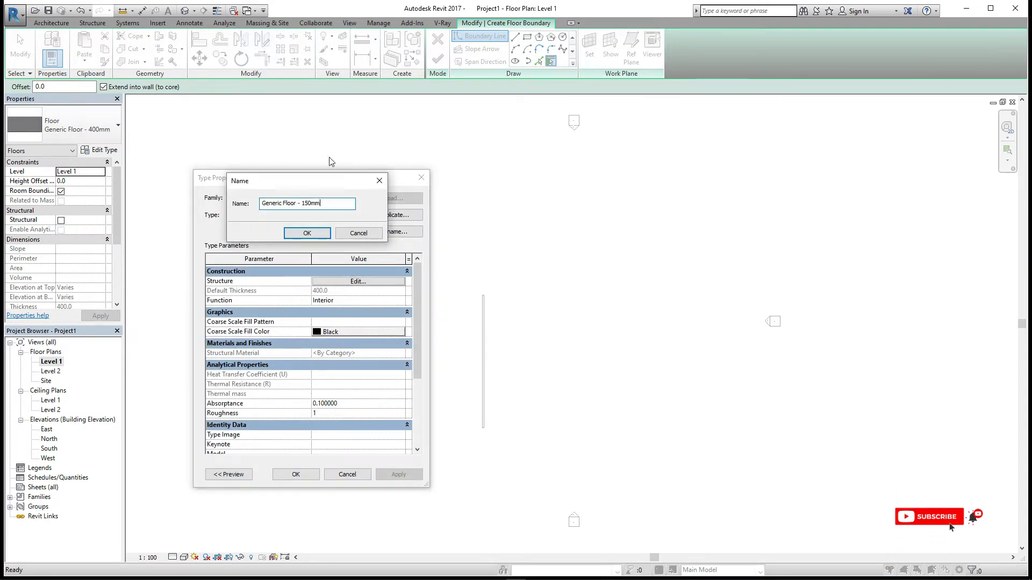
left_click(295, 233)
- Set the floor type's structure layer thickness to 150 and close both dialogs
left_click(358, 281)
left_click(322, 287)
type("15")
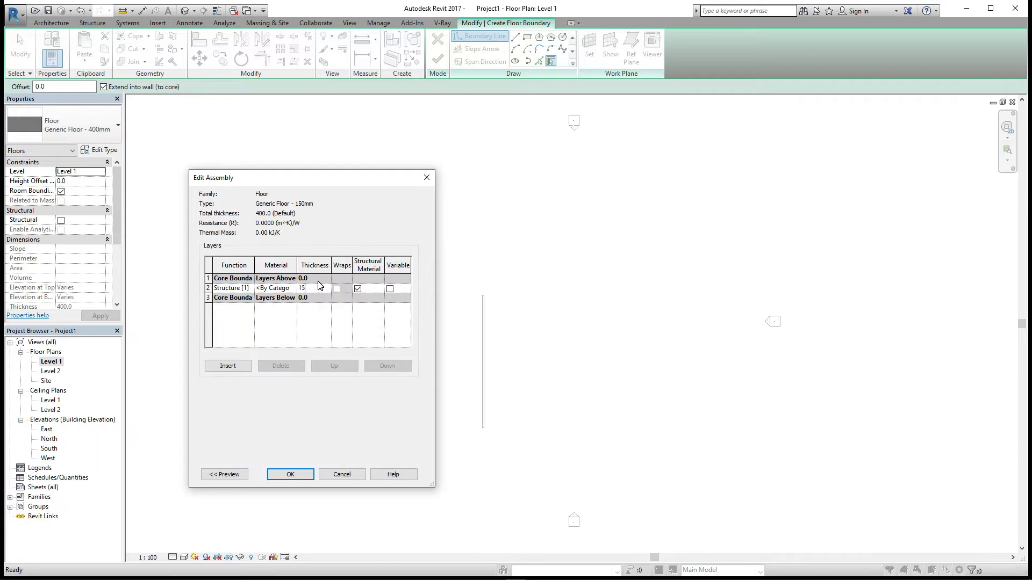
type("0")
left_click(290, 474)
left_click(295, 475)
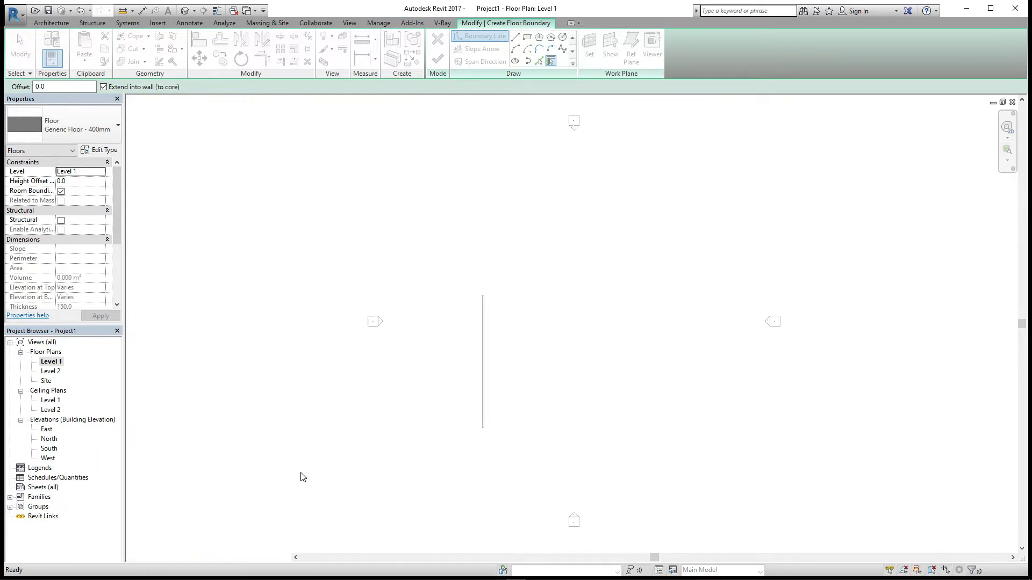
- Sketch a rectangular floor boundary about 12157 by 17000 beside the wall and finish the floor
left_click(528, 38)
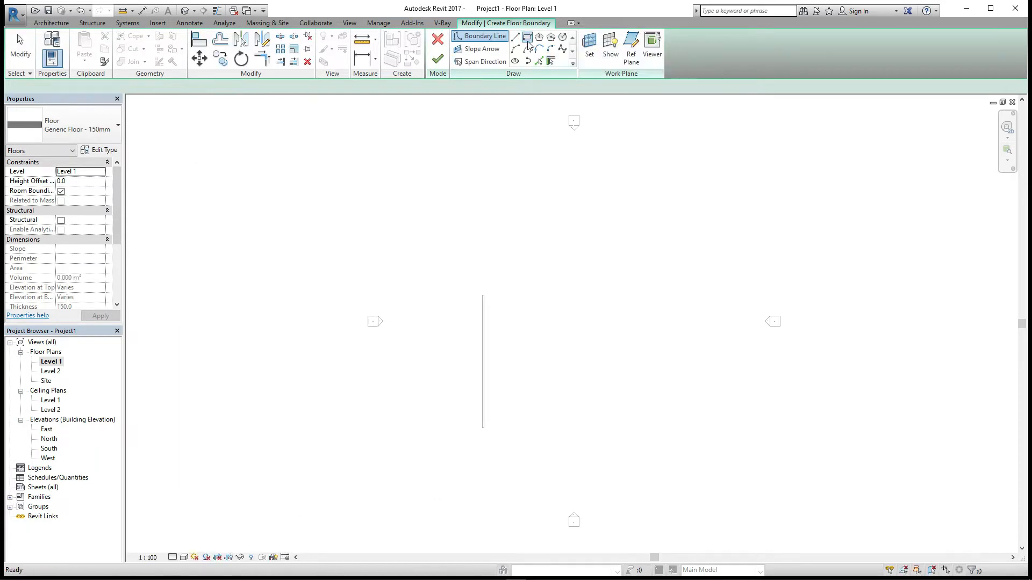
scroll(481, 301, "up", 2)
left_click(478, 286)
left_click(622, 489)
left_click(437, 59)
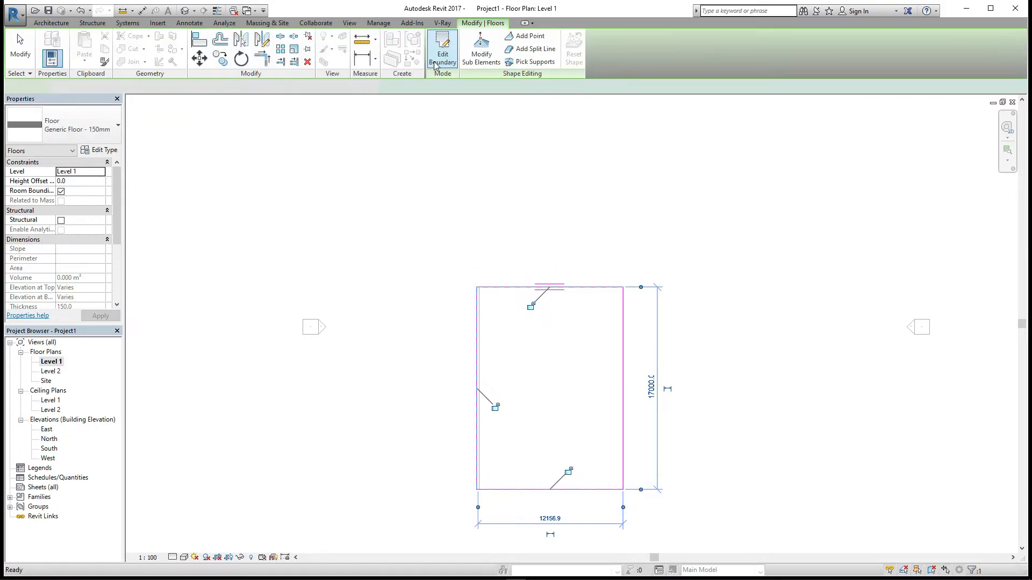
- Place a camera at the floor's lower-right corner aimed toward the upper-left
left_click(427, 150)
left_click(194, 10)
left_click(204, 35)
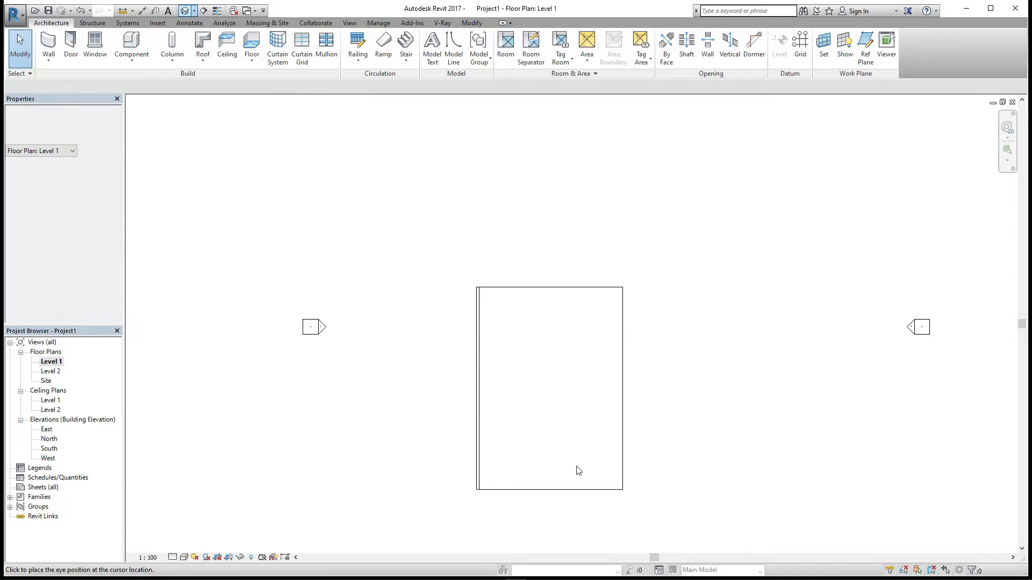
left_click(613, 485)
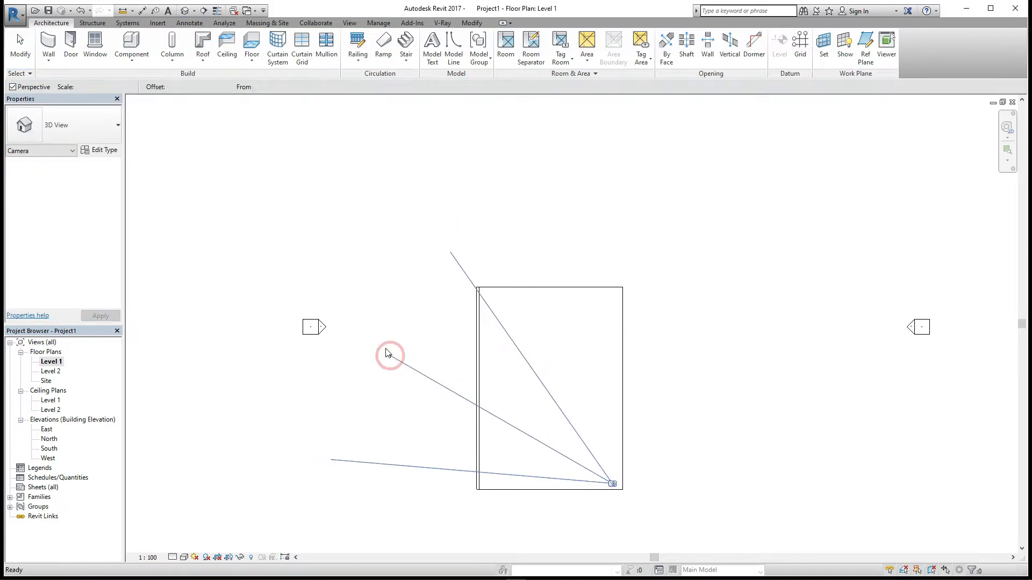
left_click(386, 351)
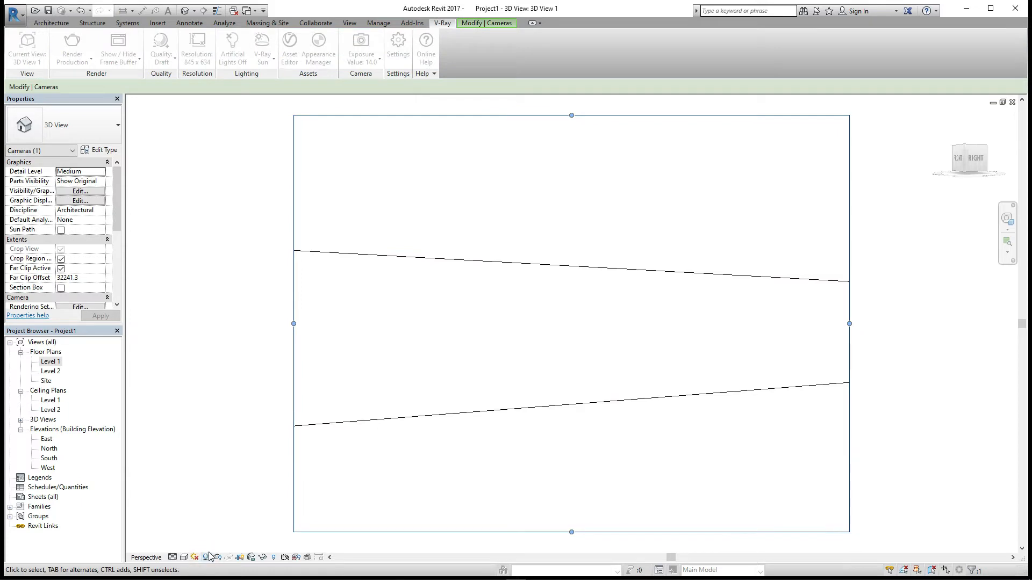
- Set the camera view to Shaded style and turn on smooth lines with anti-aliasing
left_click(183, 557)
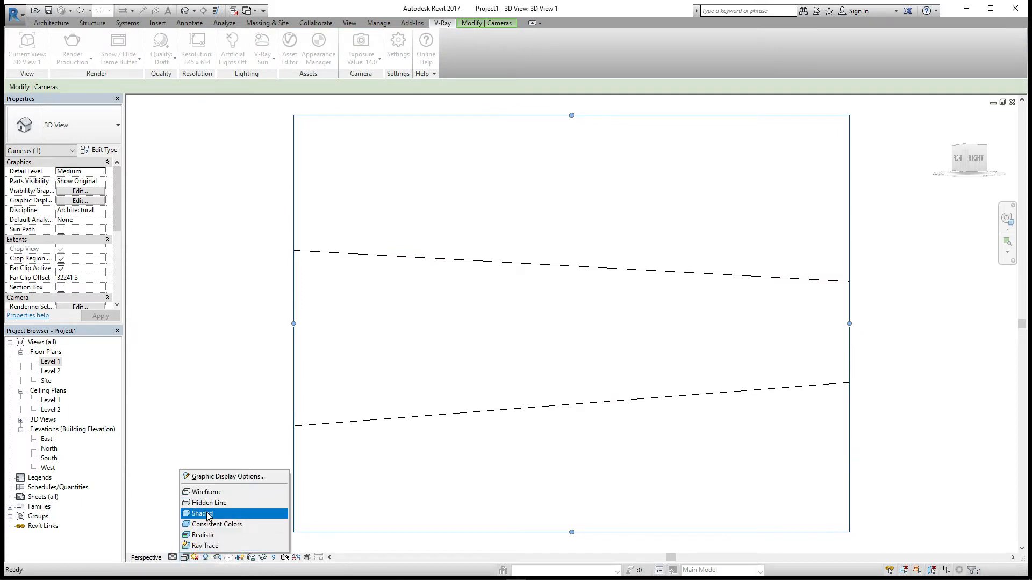
left_click(228, 511)
left_click(80, 200)
left_click(836, 233)
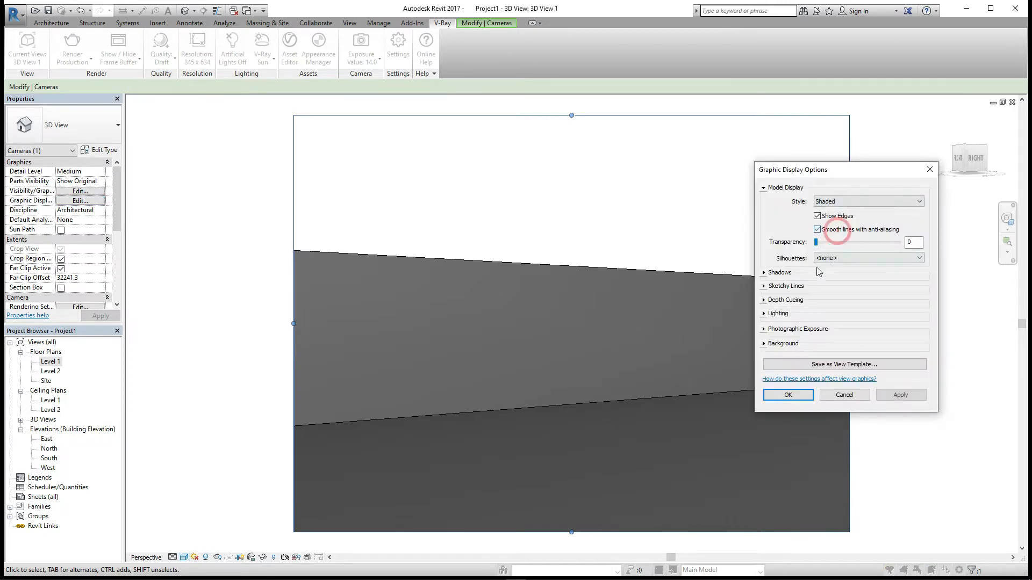
- Enable sketchy lines with an extension of 3 in the graphic display options
left_click(764, 273)
left_click(765, 304)
left_click(821, 320)
left_click_drag(922, 344, 910, 345)
type("3")
left_click(805, 452)
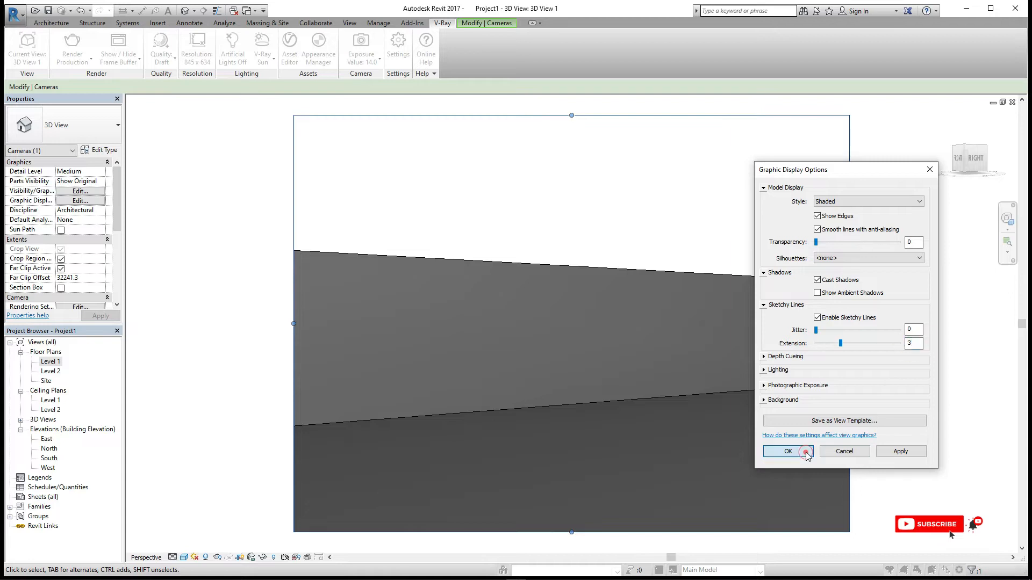
- Open the default 3D view and turn on shadows
left_click(263, 219)
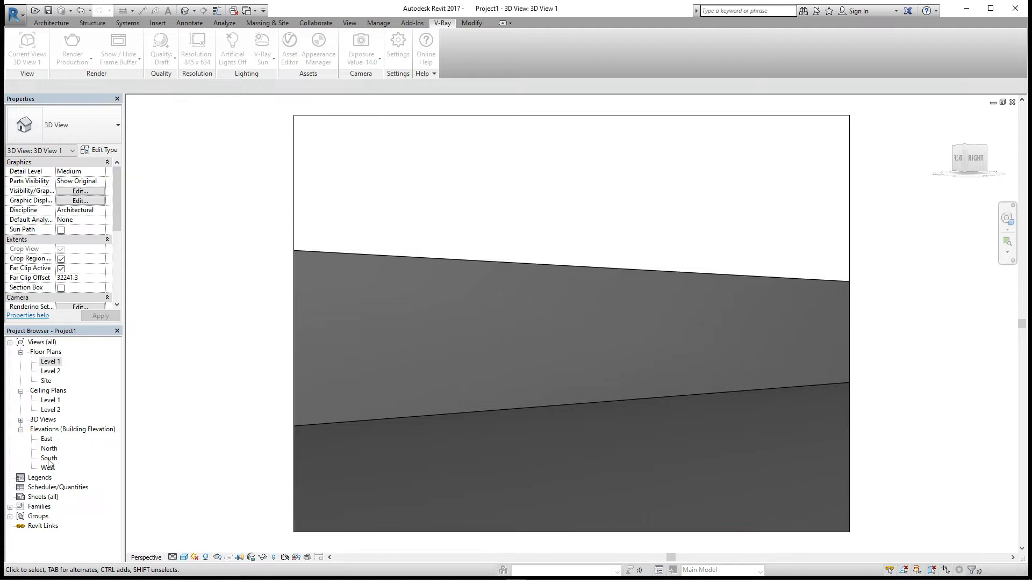
left_click(20, 420)
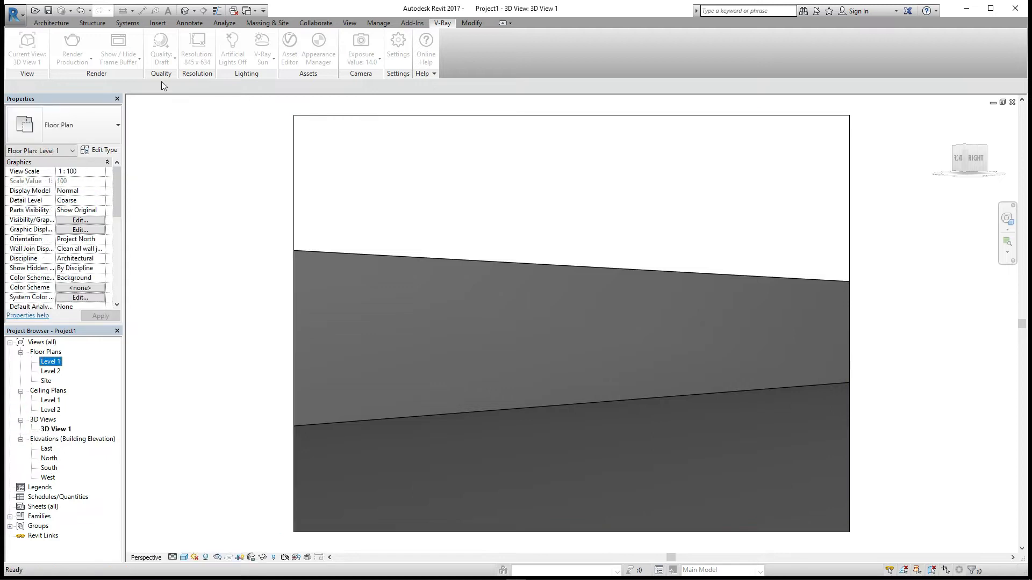
left_click(185, 15)
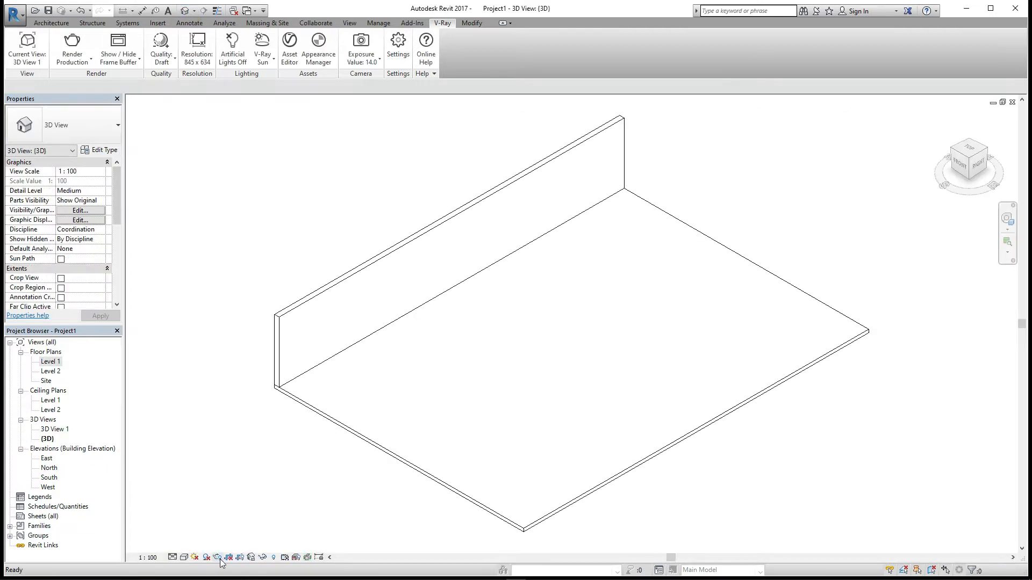
left_click(206, 557)
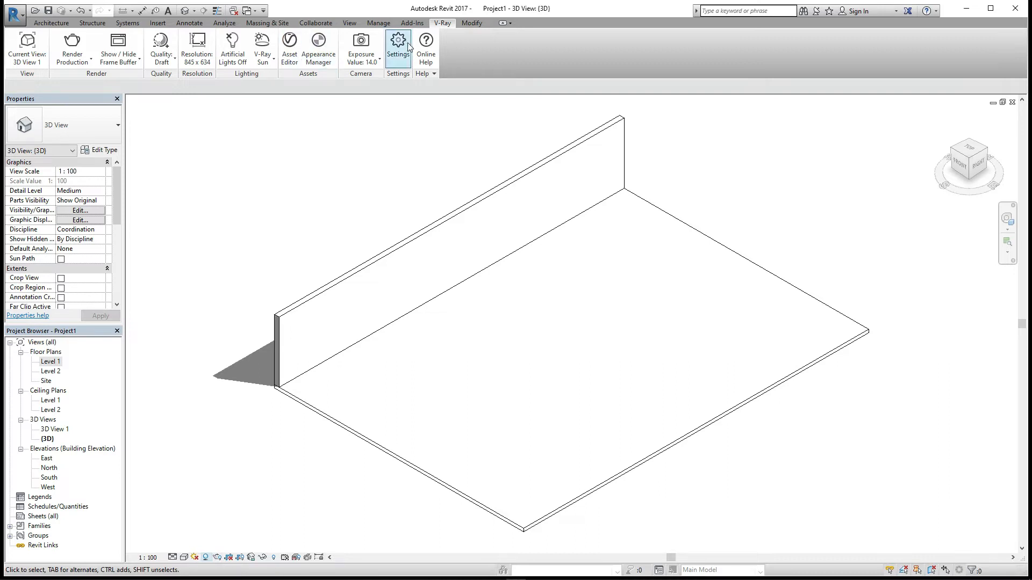
- Start an interactive V-Ray render of the 3D view and enable V-Ray Sun lighting
left_click(30, 46)
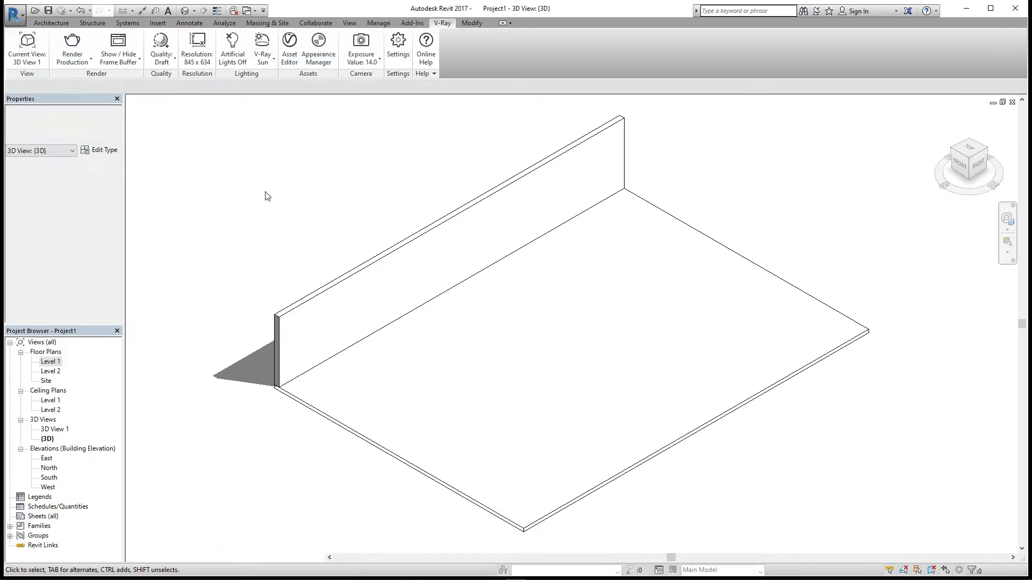
left_click(91, 59)
left_click(121, 99)
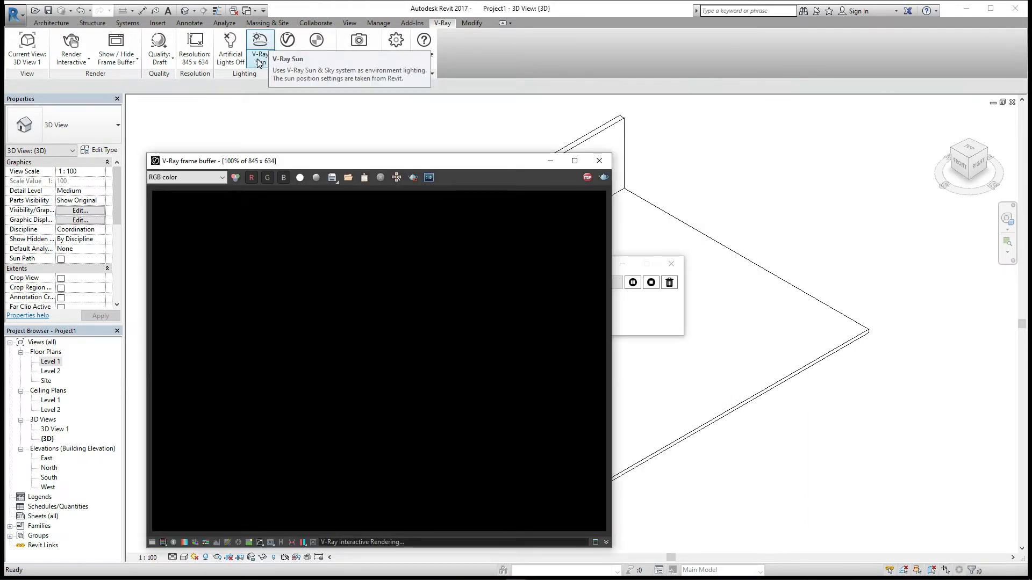
left_click_drag(470, 161, 739, 122)
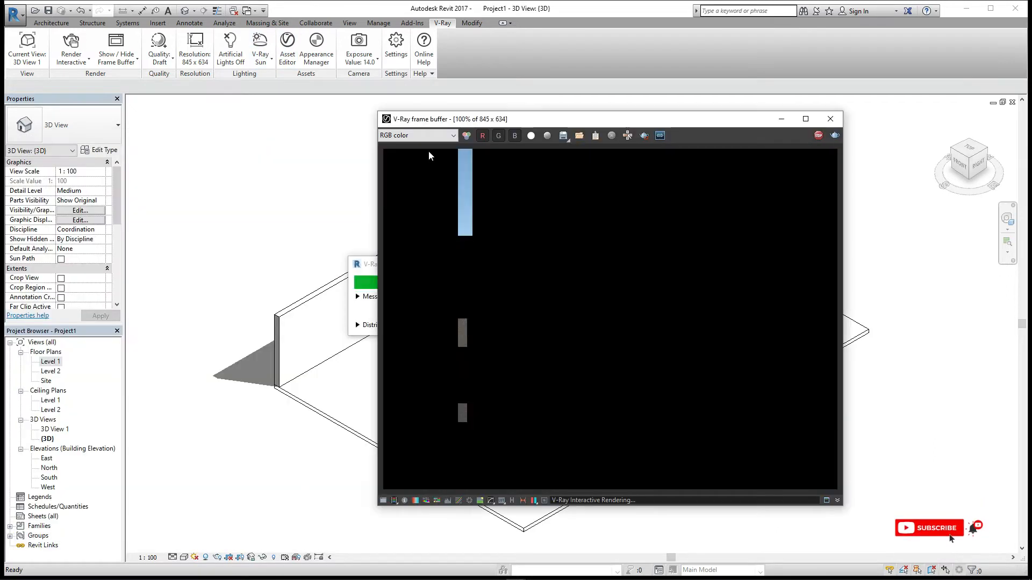
left_click(259, 42)
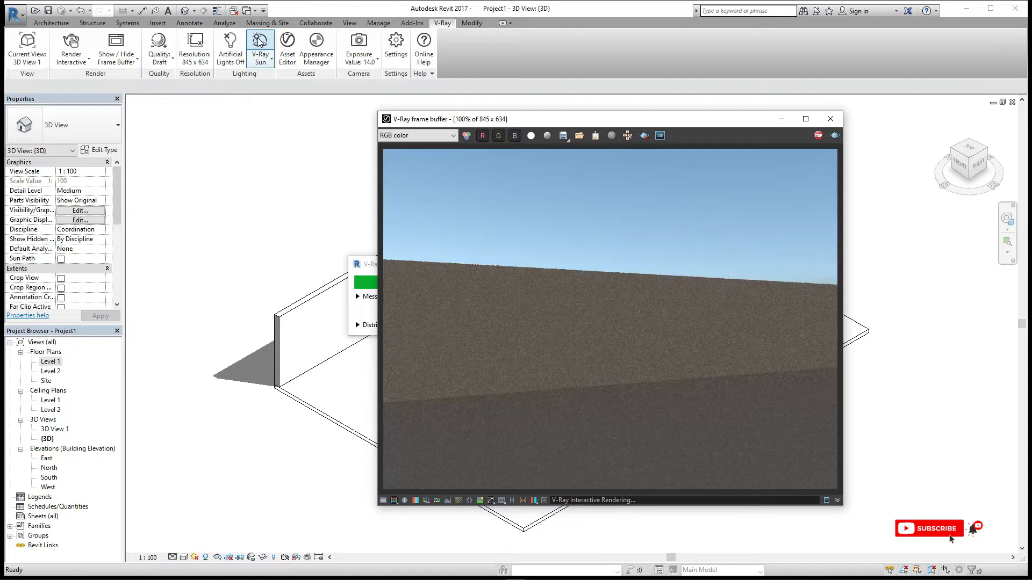
- Switch the V-Ray lighting to Dome Light and open its light settings
left_click(259, 42)
left_click(321, 143)
left_click(304, 166)
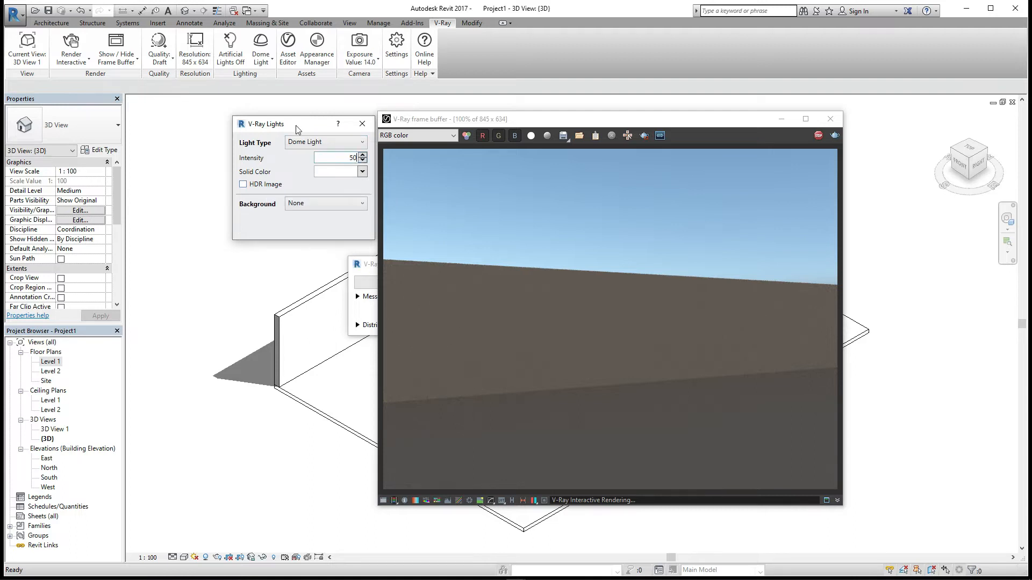
left_click_drag(296, 125, 269, 134)
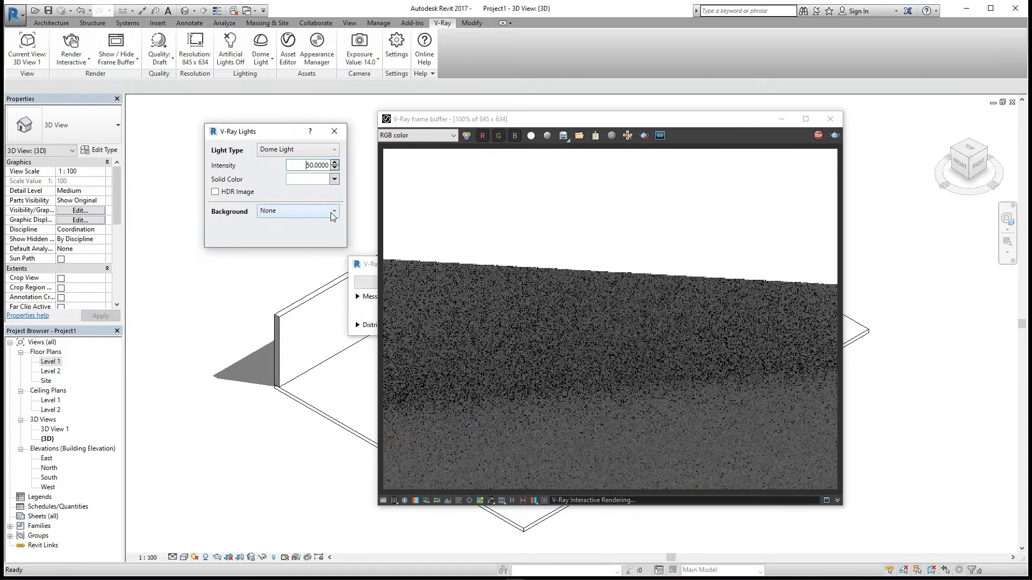
- Set the dome light's background to Revit
left_click(331, 213)
left_click(274, 232)
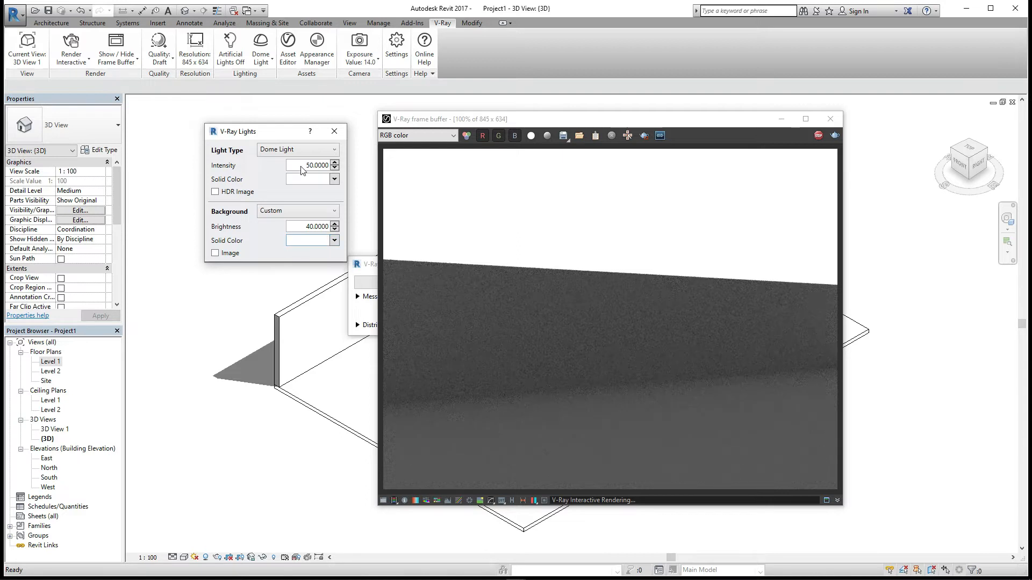
left_click(299, 211)
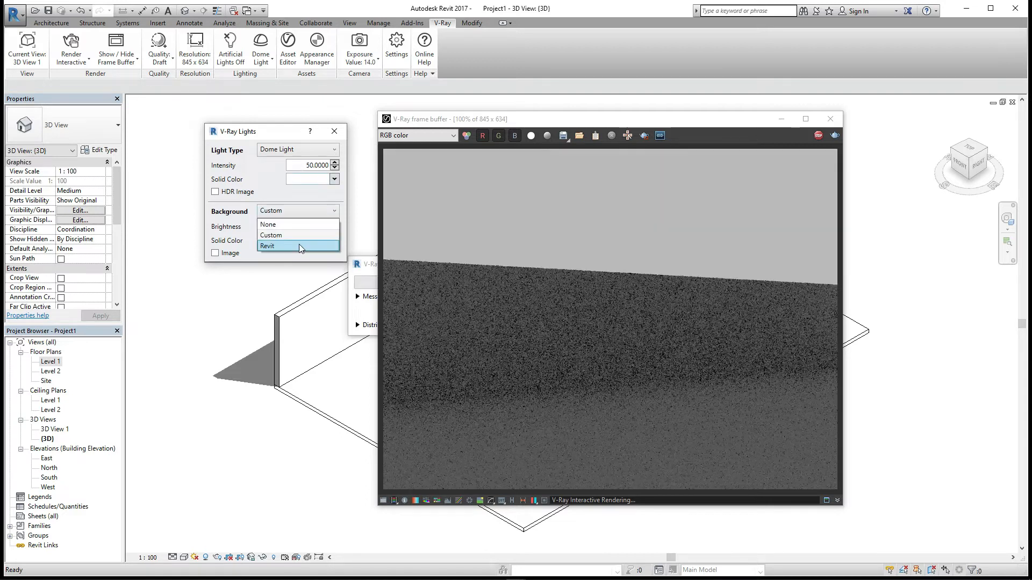
left_click(299, 246)
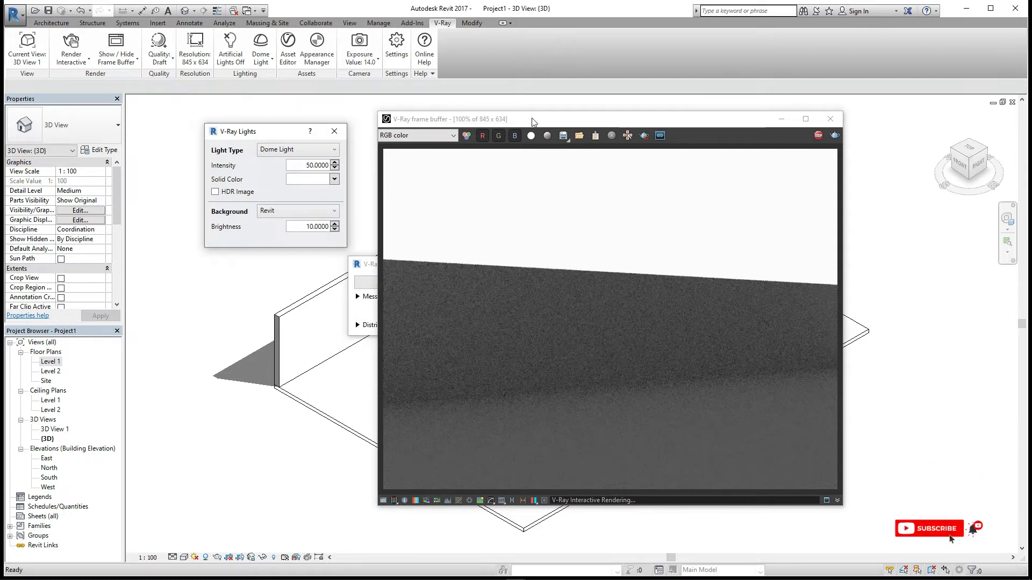
- Set the dome light background brightness to 50
left_click_drag(533, 122, 647, 96)
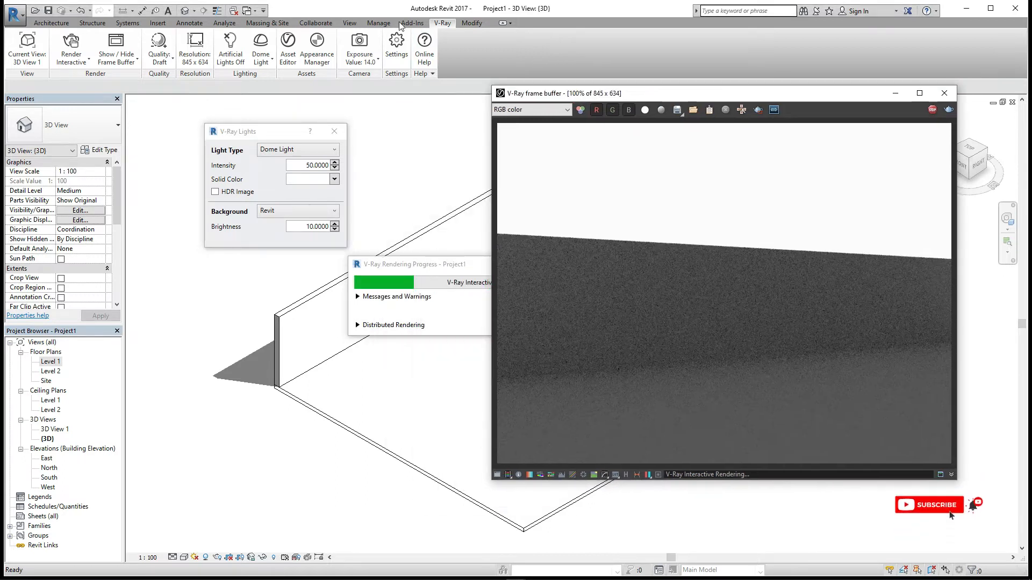
left_click(314, 226)
type("5")
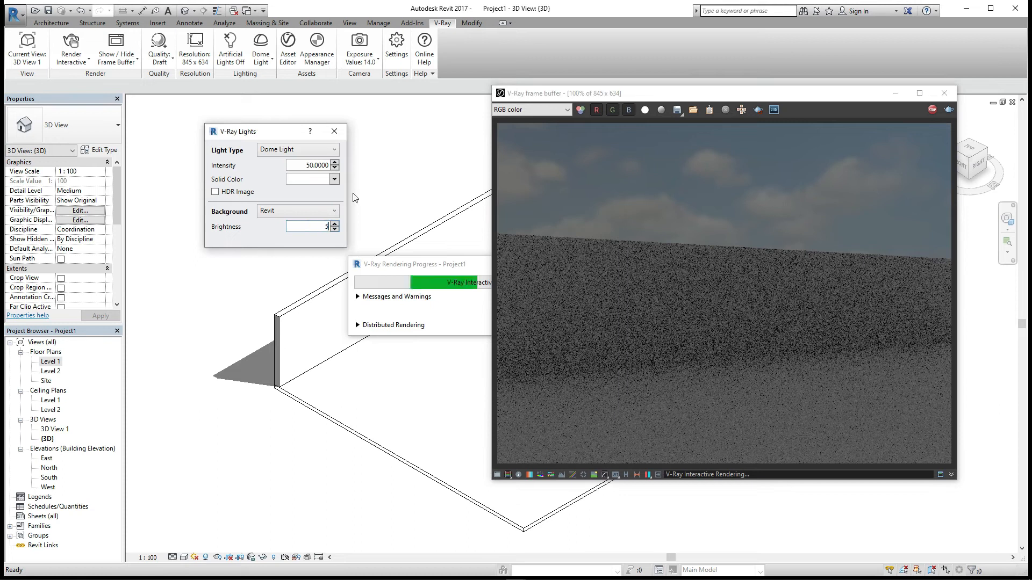
type("0")
key("Return")
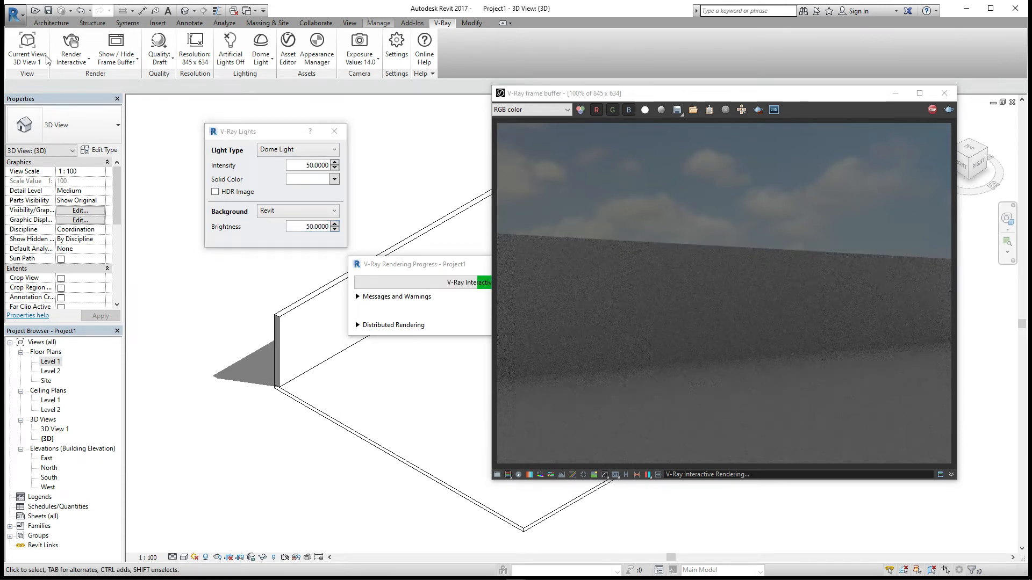
- Open the Material Browser and create a new material named "#Wall Paint 1"
left_click(54, 52)
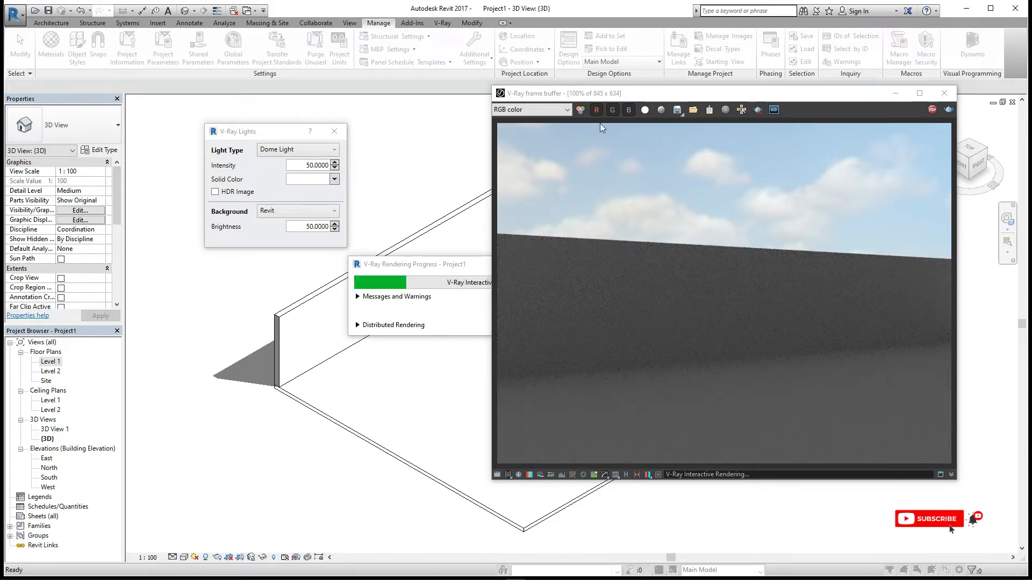
left_click_drag(602, 94, 603, 79)
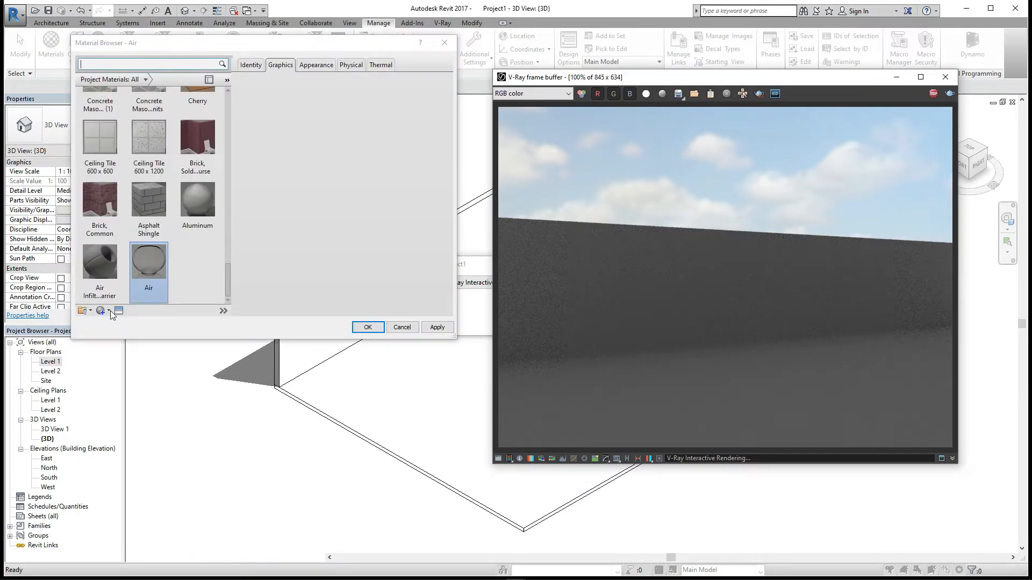
left_click(110, 310)
left_click(113, 321)
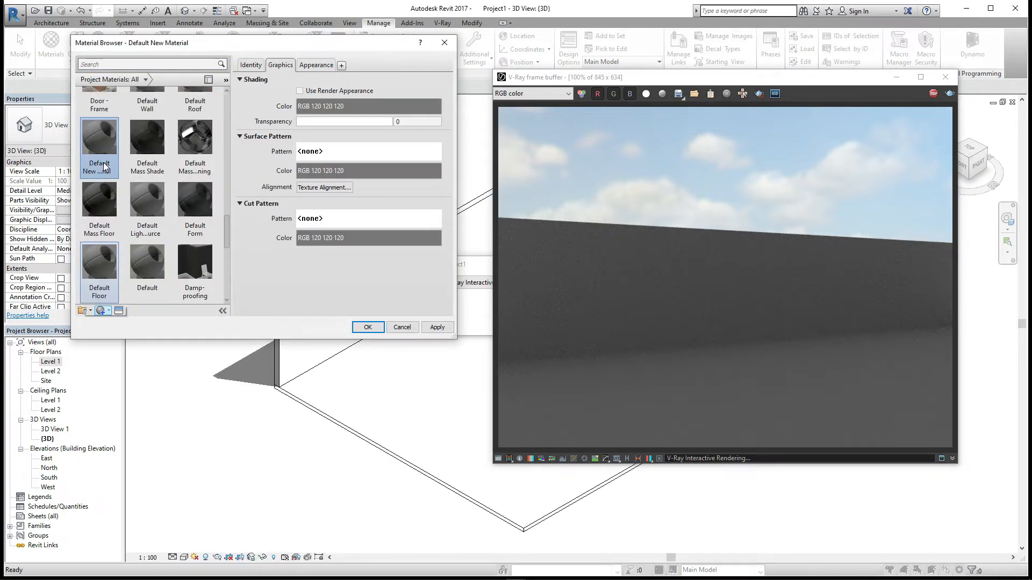
right_click(112, 164)
left_click(123, 192)
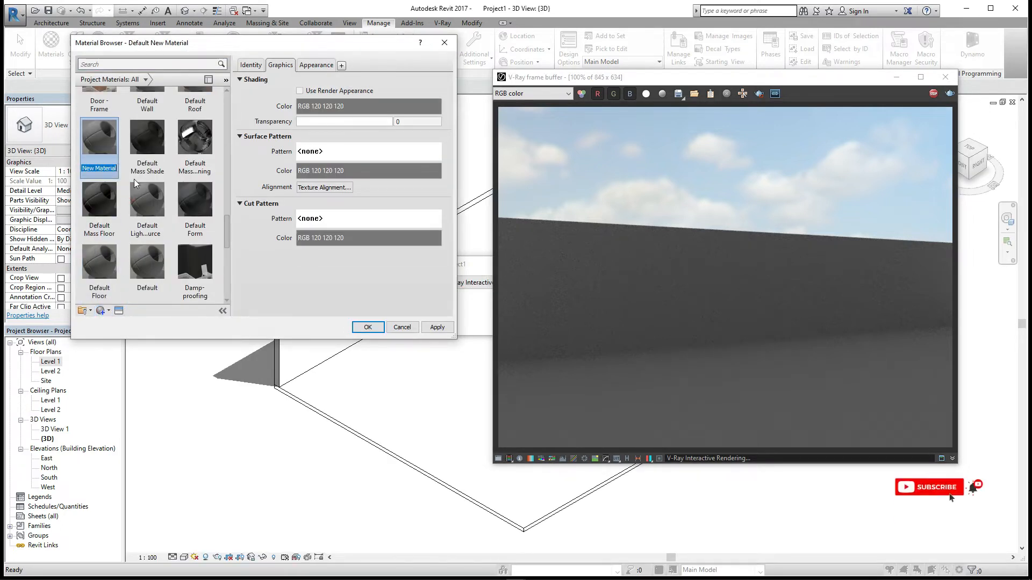
type("#Wall Paint 1")
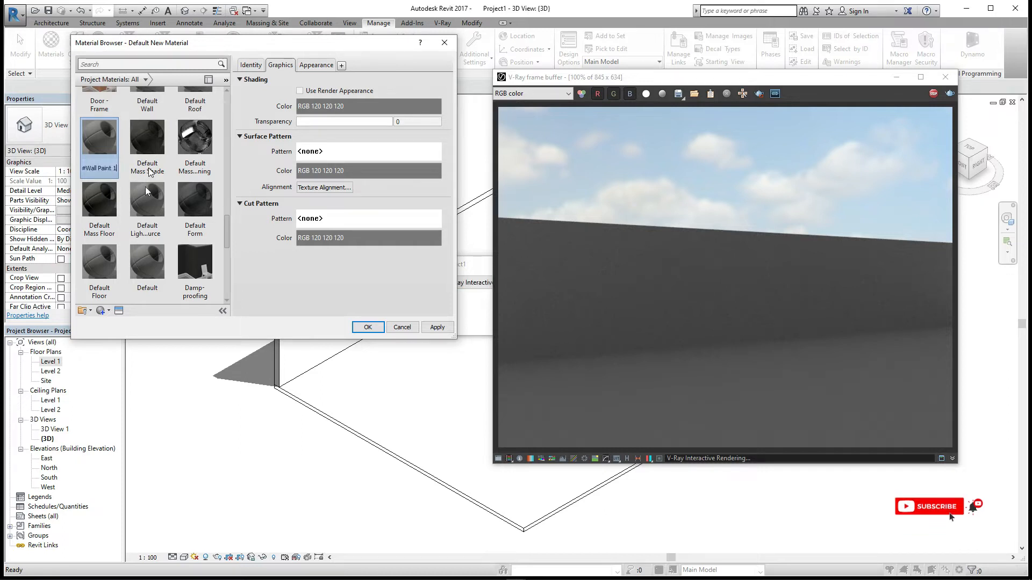
key("Return")
- Create another new material and rename it "#Floor Mat."
left_click(106, 312)
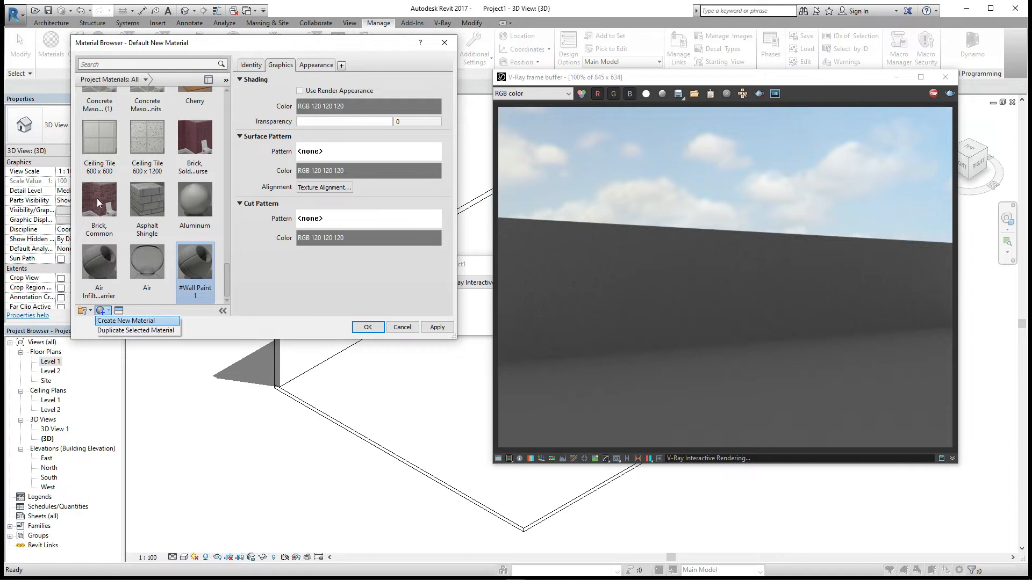
left_click(124, 325)
right_click(98, 203)
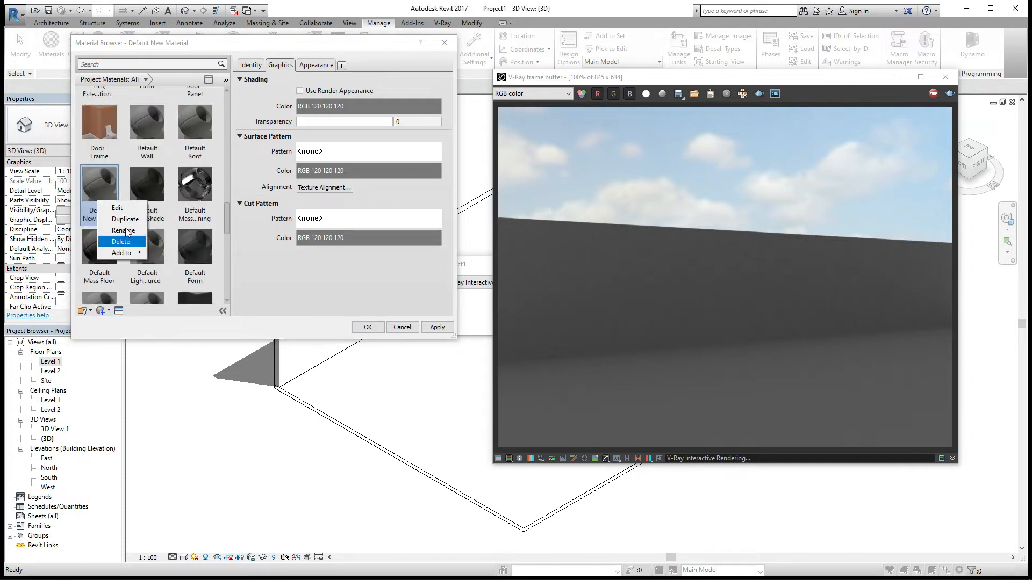
left_click(123, 231)
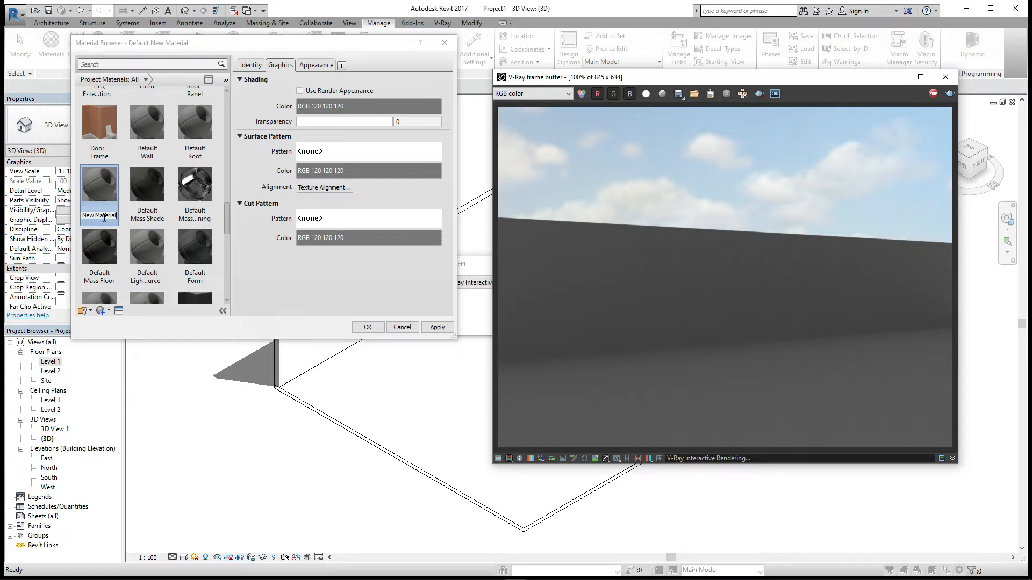
left_click(105, 215)
right_click(106, 217)
left_click(105, 205)
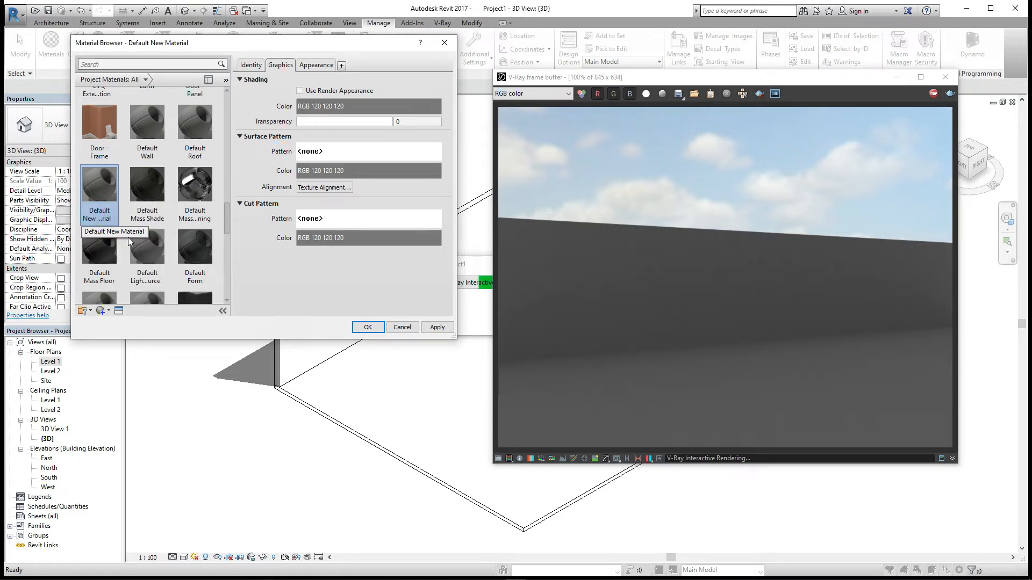
right_click(102, 203)
left_click(128, 231)
type("#Floor")
type("Mat.")
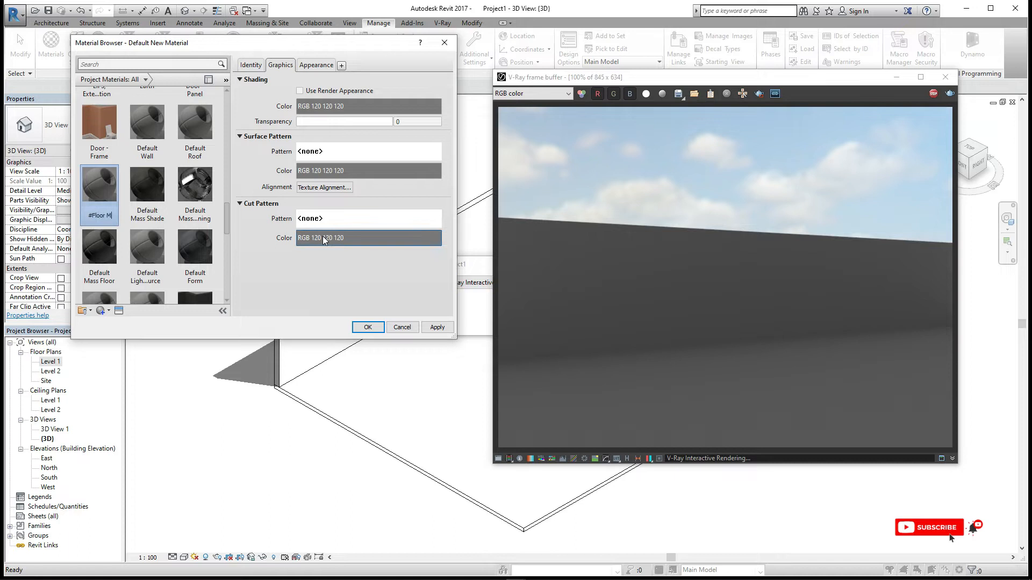
key("Return")
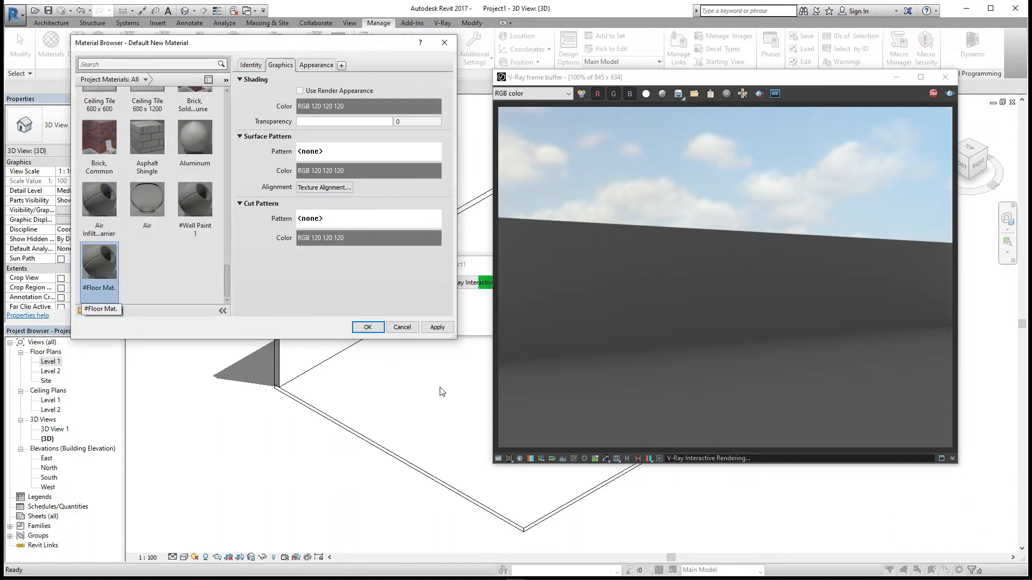
- Turn on Use Render Appearance for the #Floor Mat. material and close the Material Browser
left_click(336, 92)
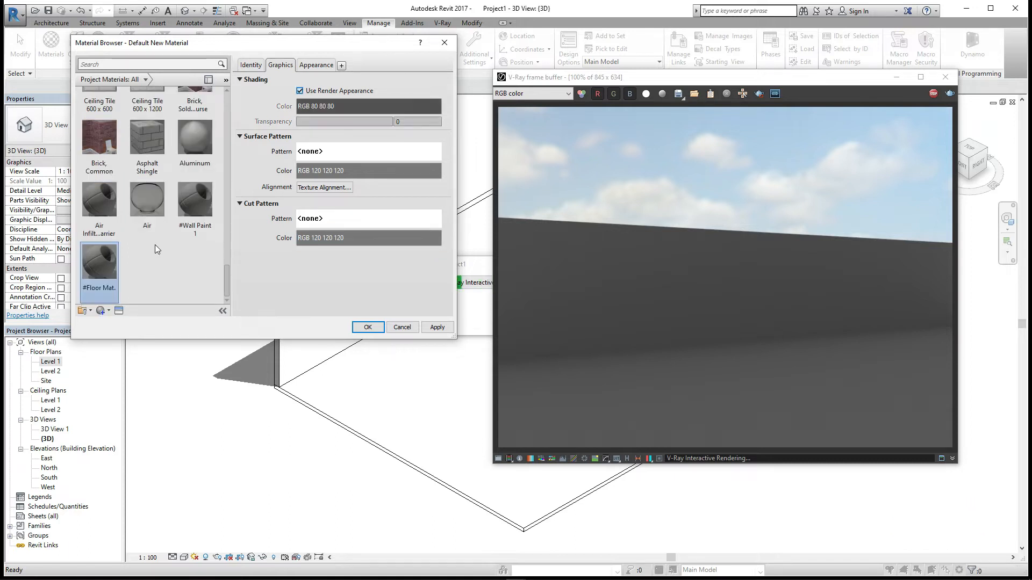
left_click(367, 328)
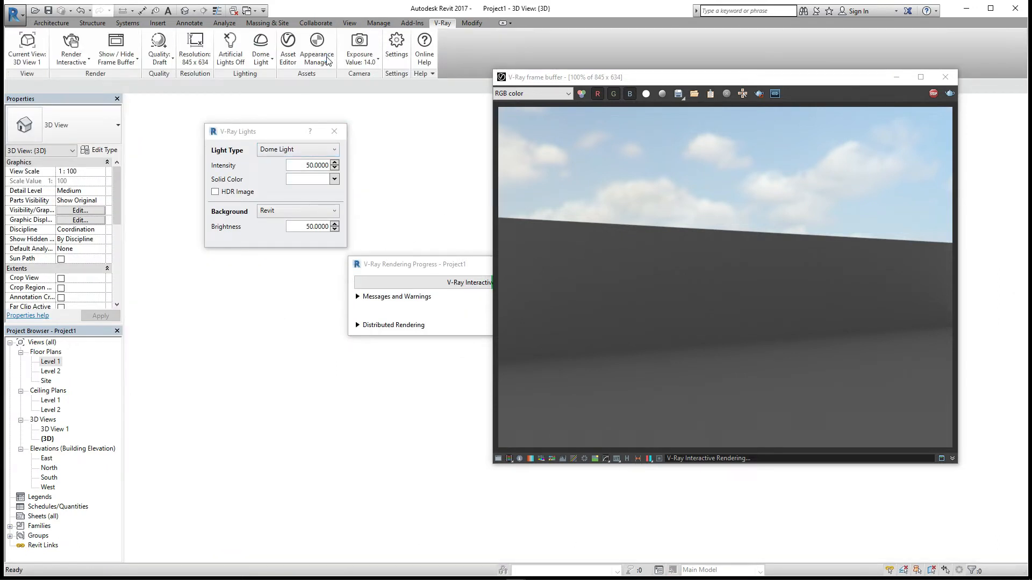
- In the V-Ray Appearance Manager, assign the Stucco_C02_Color_50cm V-Ray material to #Wall Paint 1
left_click(326, 56)
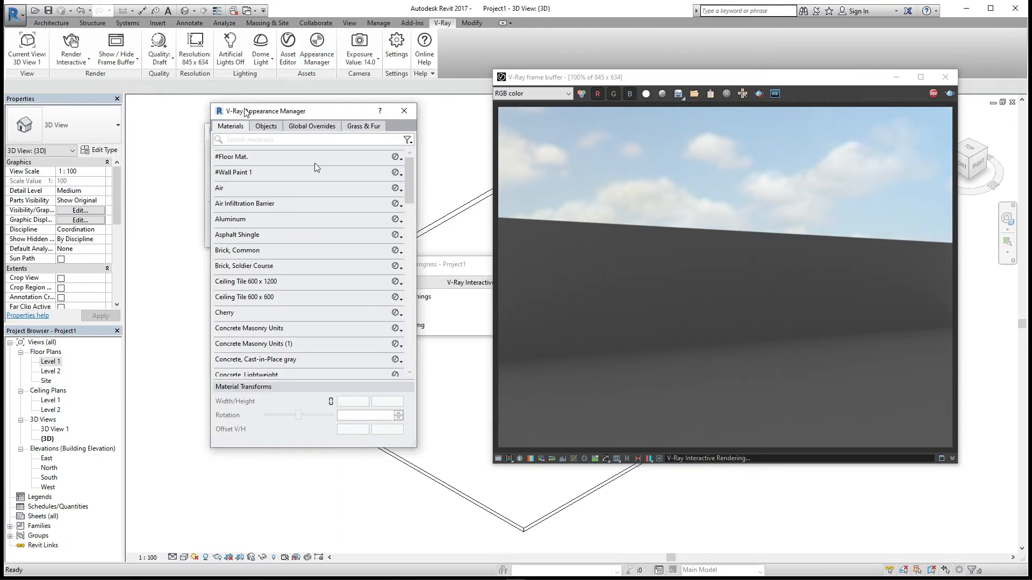
left_click(334, 172)
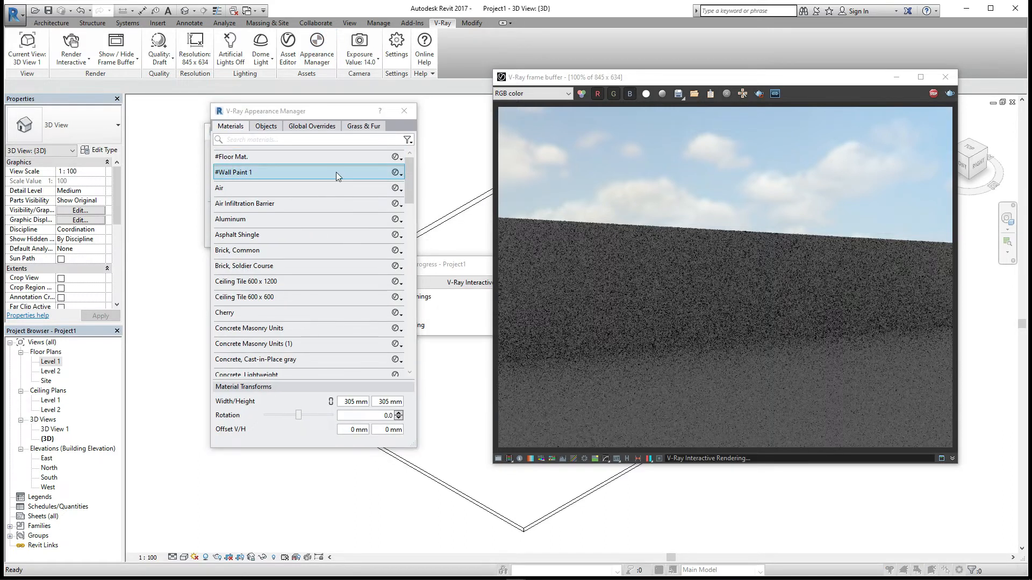
double_click(336, 172)
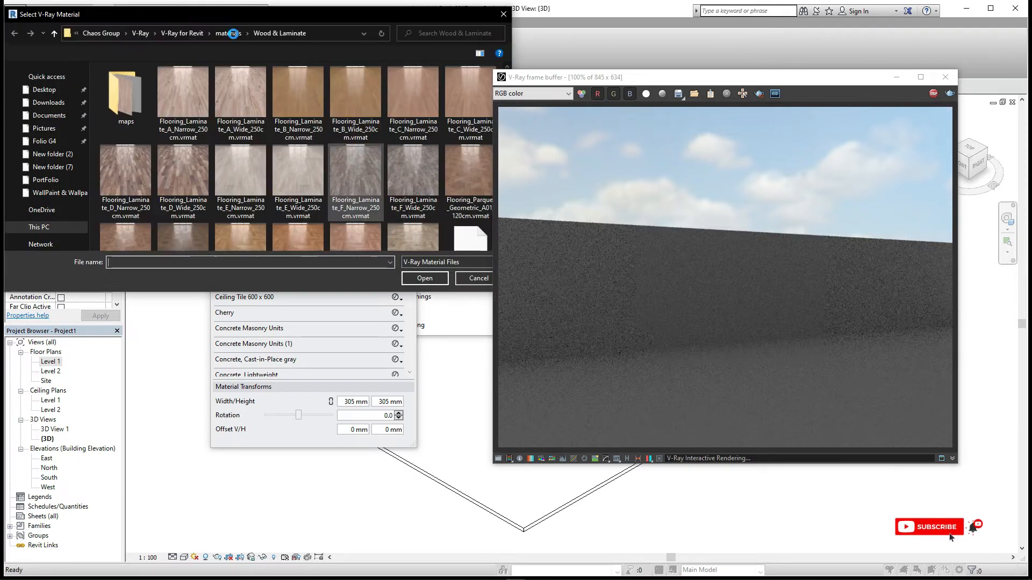
left_click(231, 34)
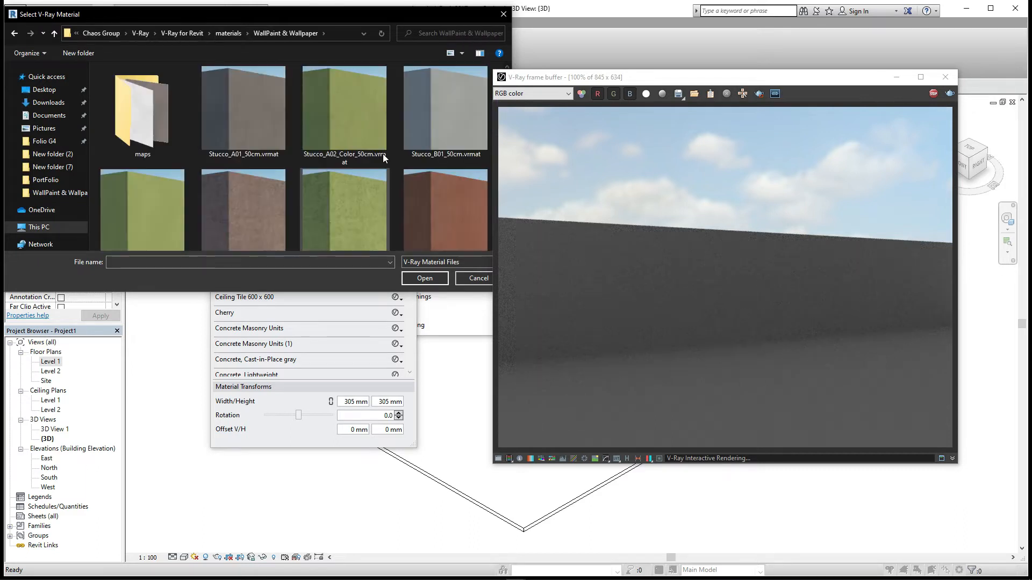
double_click(344, 209)
- Select the wall and set its structure layer material to #Wall Paint 1 in the type properties
left_click(405, 111)
left_click(455, 218)
left_click(99, 150)
left_click(349, 281)
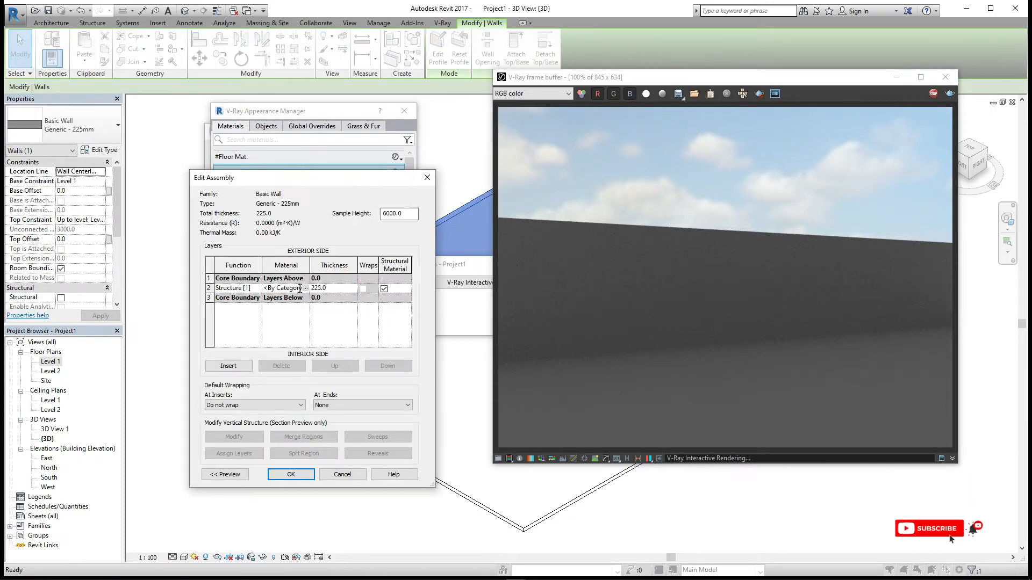
left_click(305, 289)
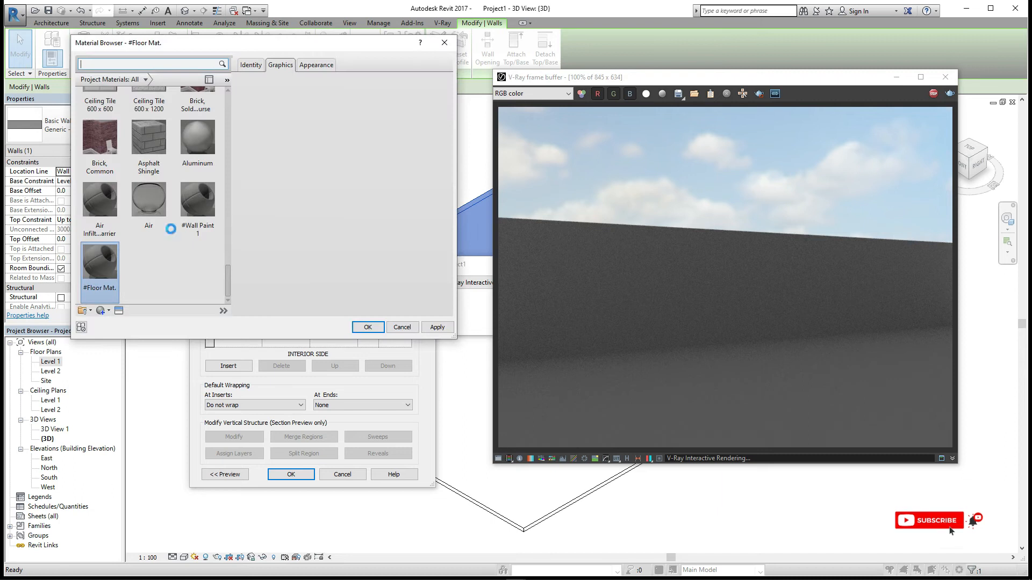
left_click(194, 214)
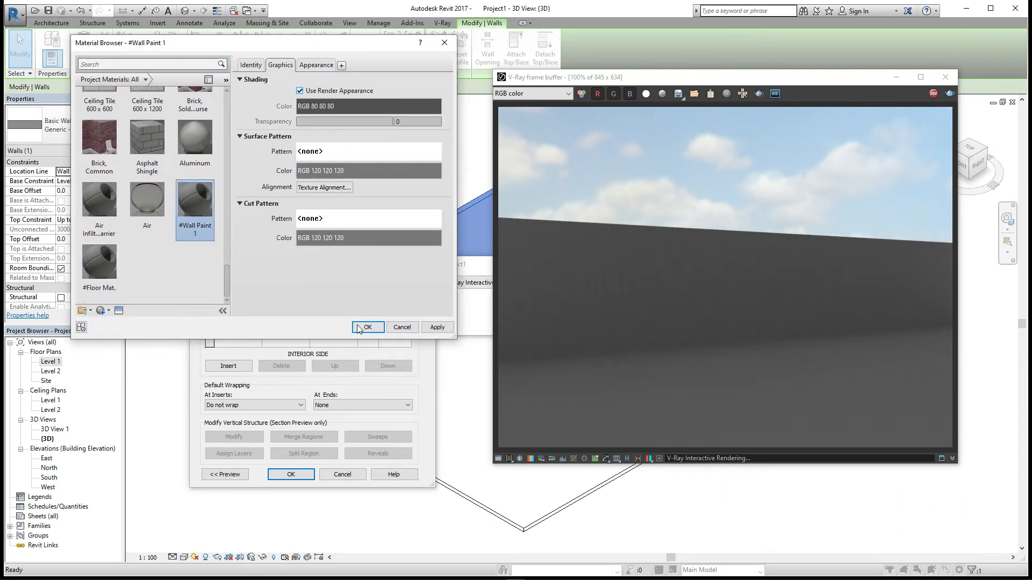
left_click(368, 326)
left_click(290, 475)
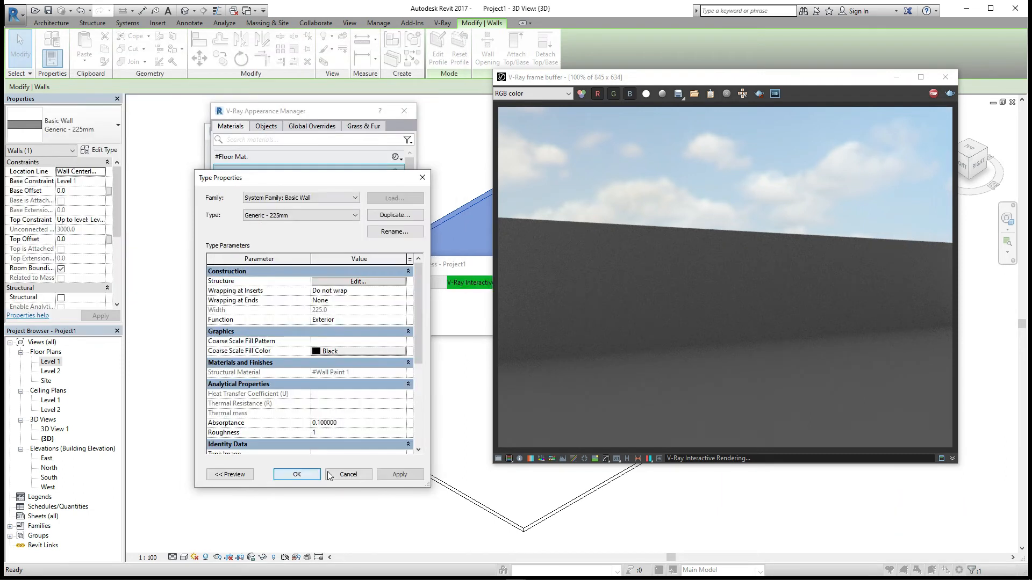
left_click(296, 475)
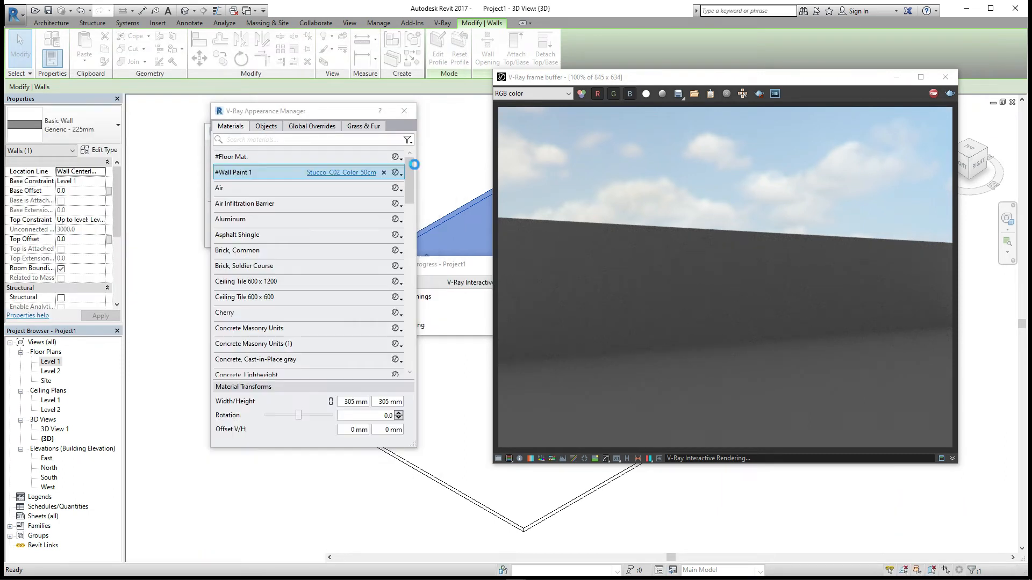
- Close the Appearance Manager and frame buffer, then restart the interactive V-Ray render
left_click(404, 111)
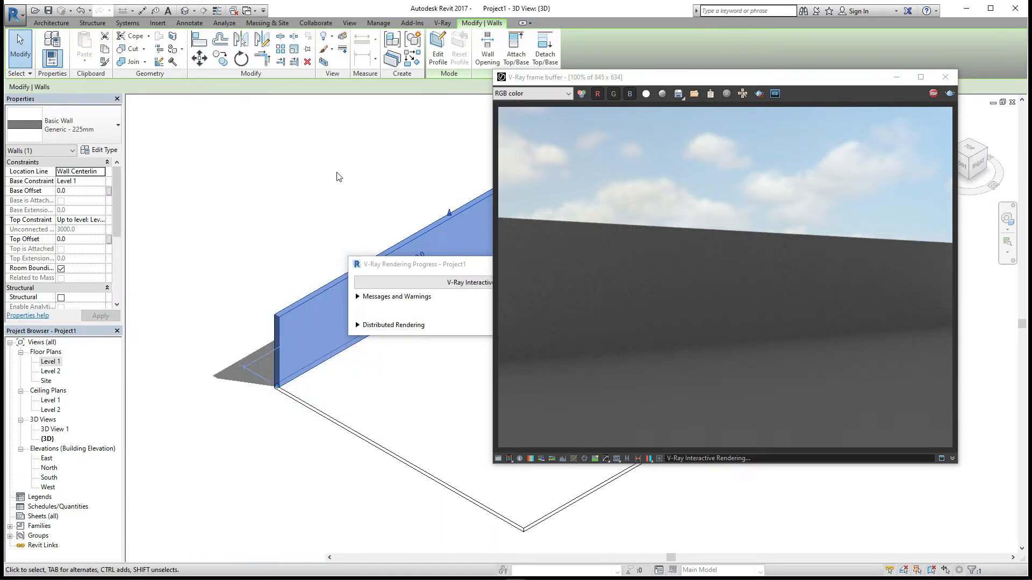
left_click(337, 173)
left_click_drag(700, 80, 563, 79)
left_click_drag(358, 69, 491, 142)
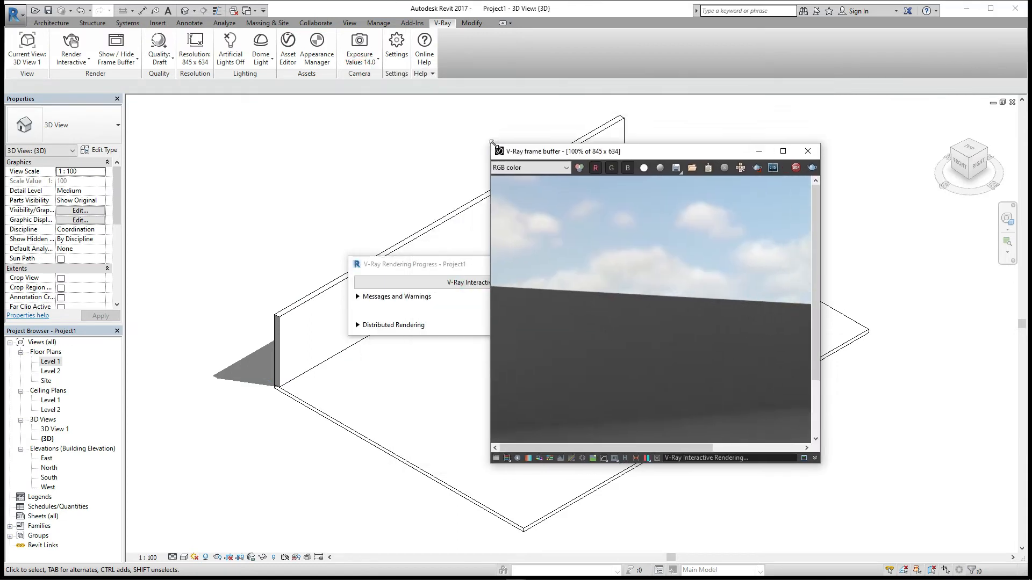
left_click_drag(655, 156, 732, 100)
left_click_drag(419, 264, 92, 242)
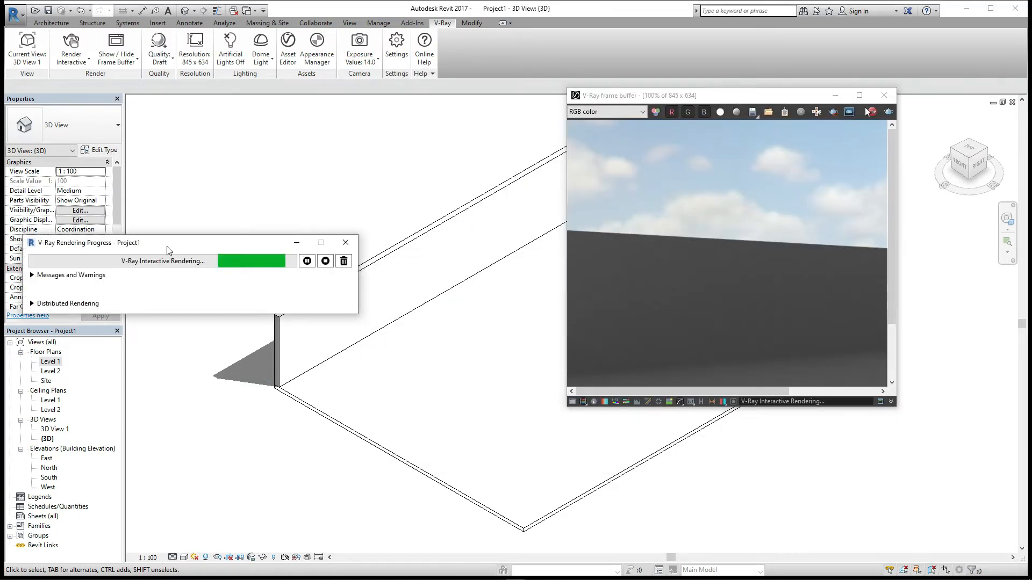
left_click(884, 95)
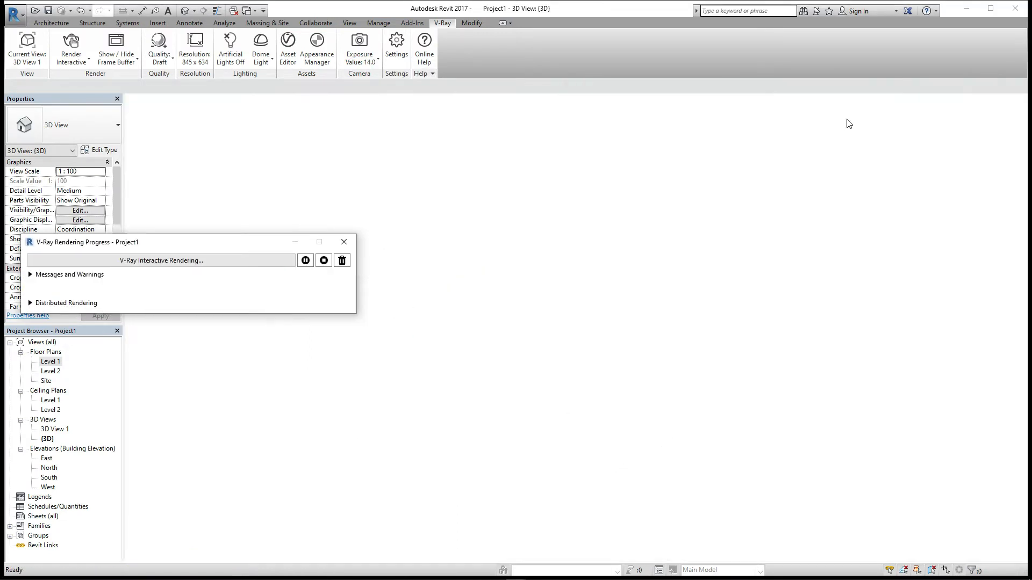
left_click(71, 47)
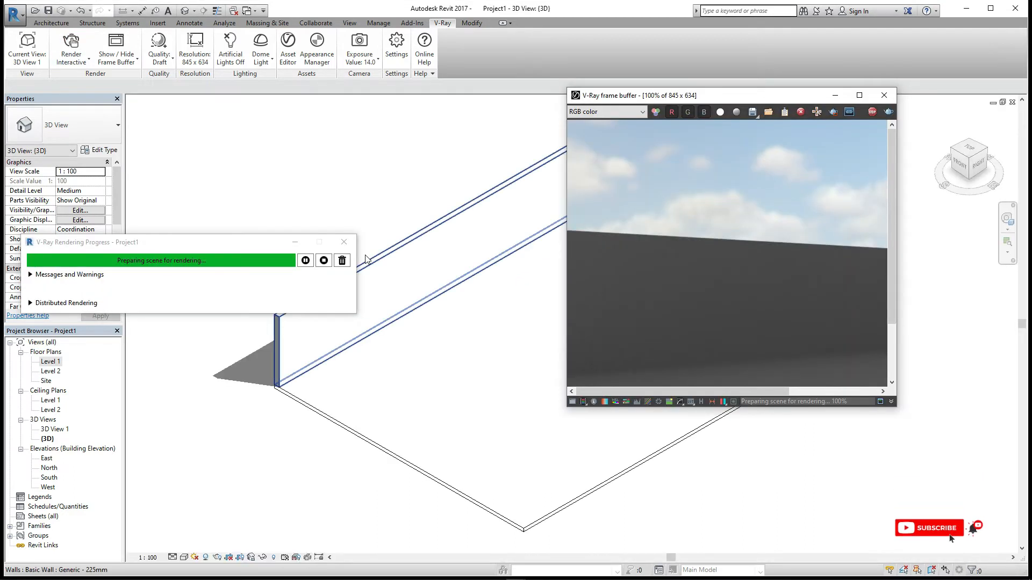
- Set the V-Ray render quality to Medium
left_click(295, 242)
scroll(332, 216, "down", 2)
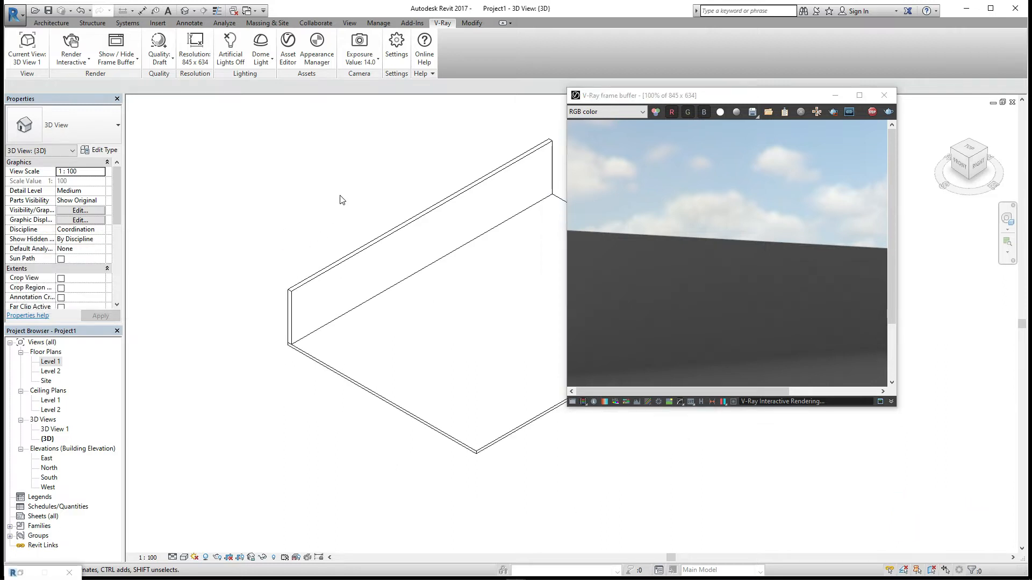
scroll(342, 200, "up", 1)
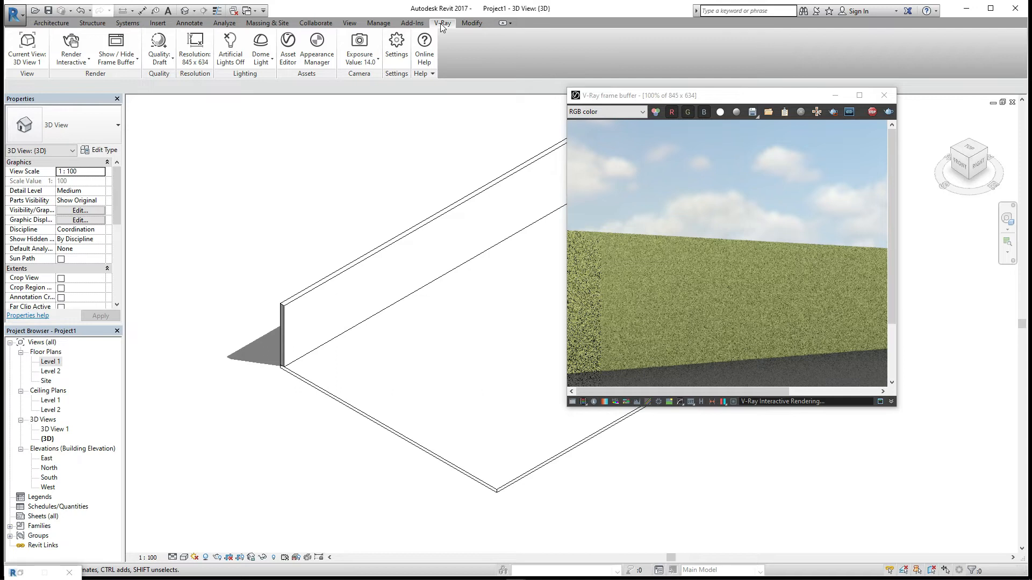
left_click(159, 65)
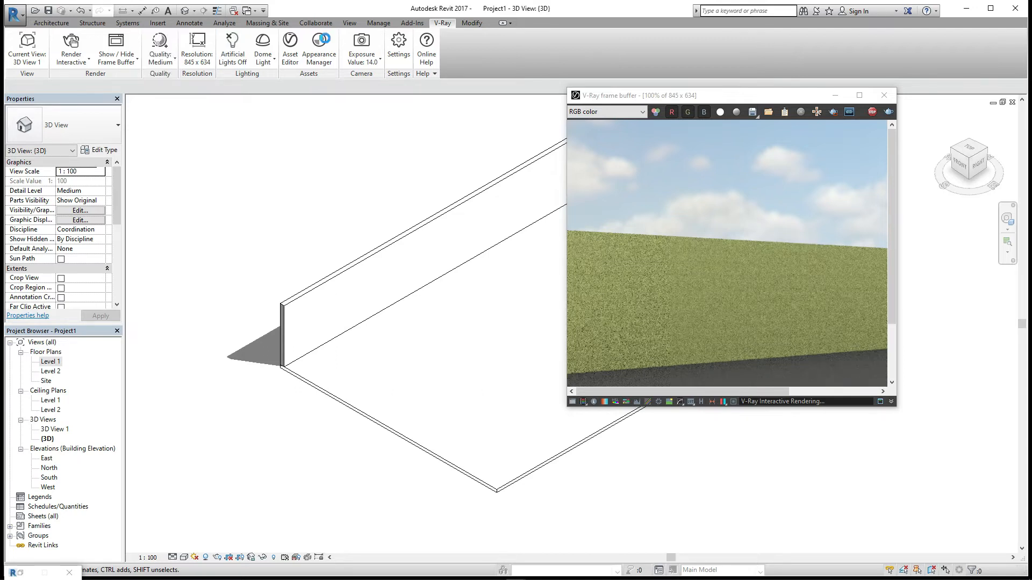
- Open the wall's Stucco_C02_Color_50cm material in the V-Ray Asset Editor and push its diffuse mix Texture A slider to maximum
left_click(323, 41)
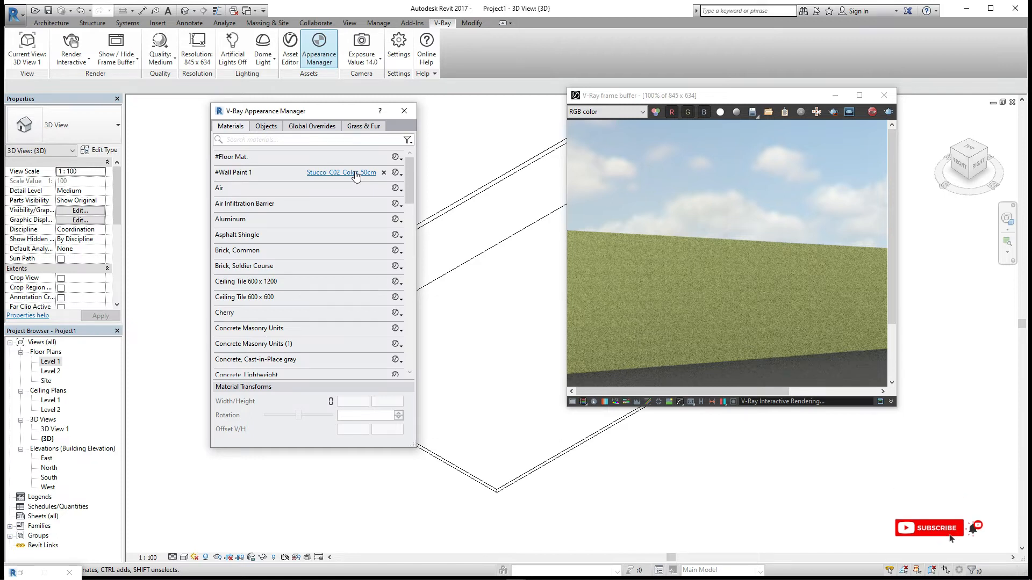
left_click(356, 173)
left_click_drag(487, 116, 396, 136)
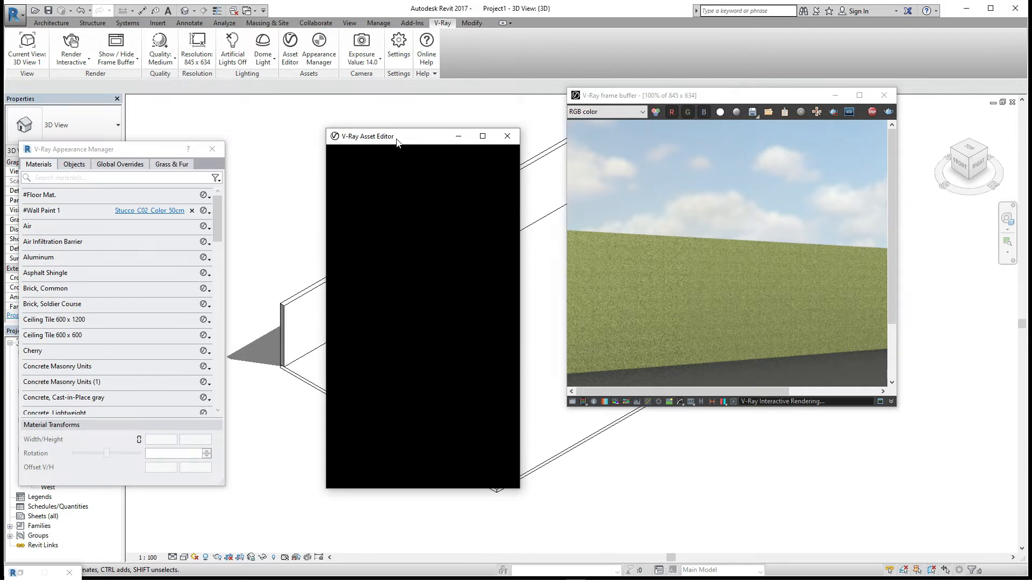
left_click(508, 136)
left_click(161, 211)
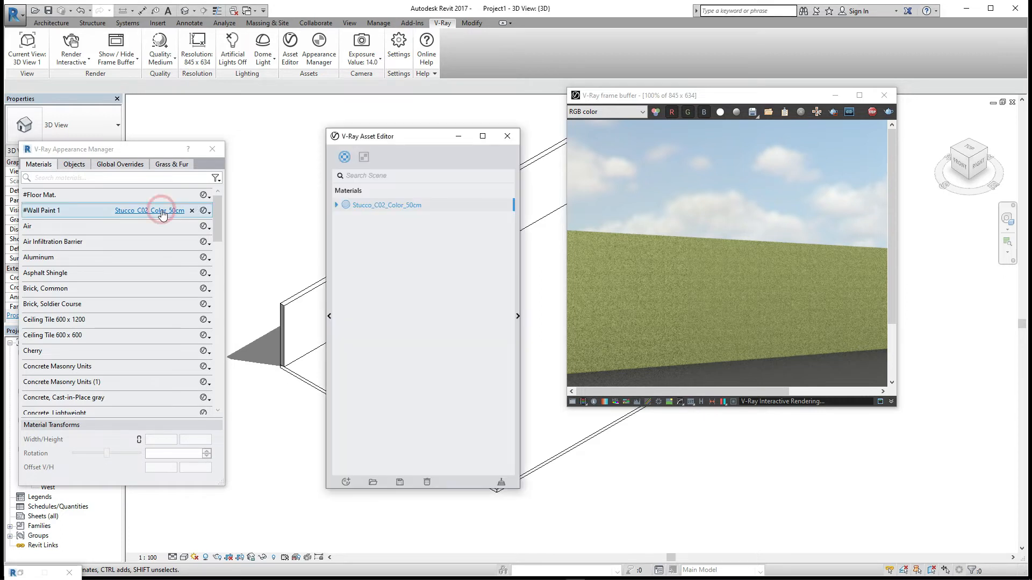
left_click(518, 316)
left_click_drag(573, 143, 482, 279)
left_click_drag(778, 105, 862, 56)
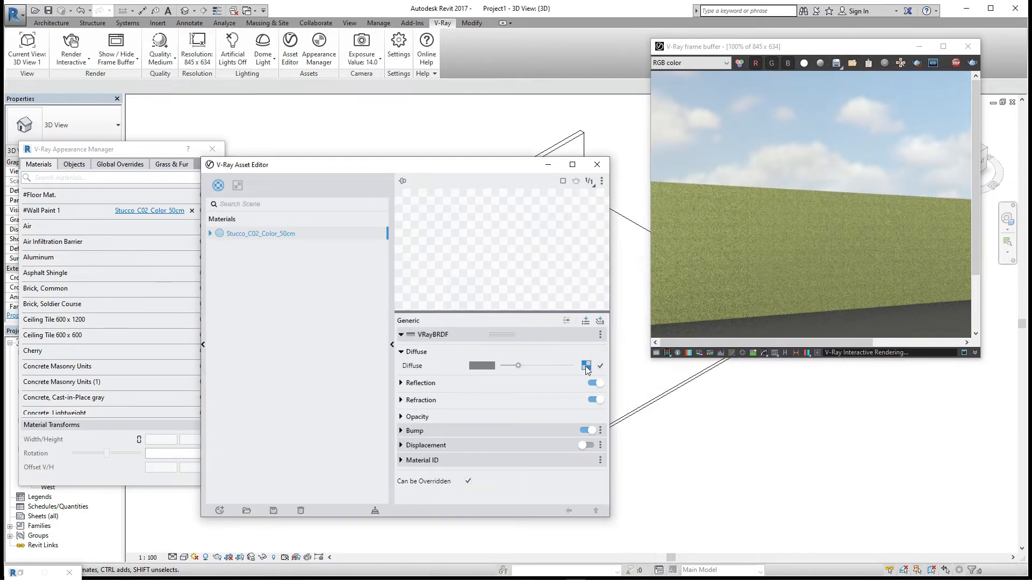
left_click(586, 367)
left_click_drag(531, 351, 565, 355)
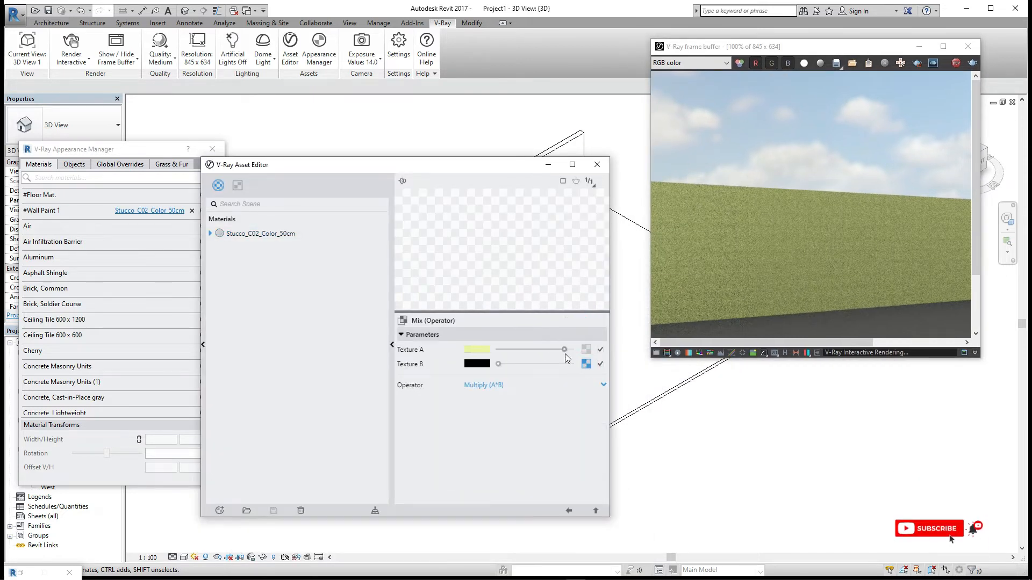
- Lighten the Texture A colour of the wall material's diffuse mix to near white
left_click(478, 349)
left_click_drag(489, 166, 232, 289)
left_click_drag(387, 214, 352, 214)
left_click_drag(487, 201, 369, 179)
left_click(562, 178)
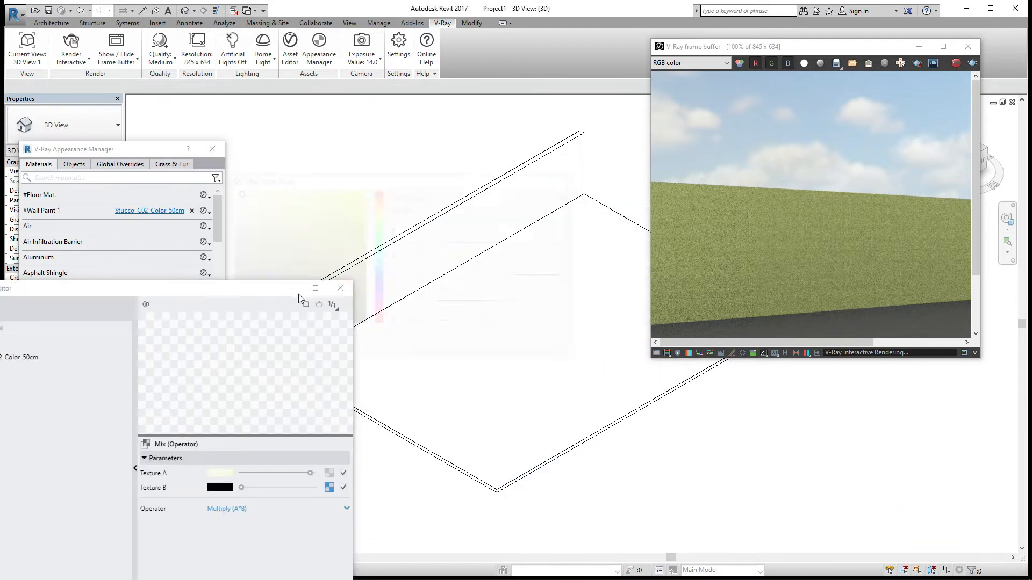
left_click_drag(298, 295, 505, 236)
left_click_drag(415, 243, 415, 179)
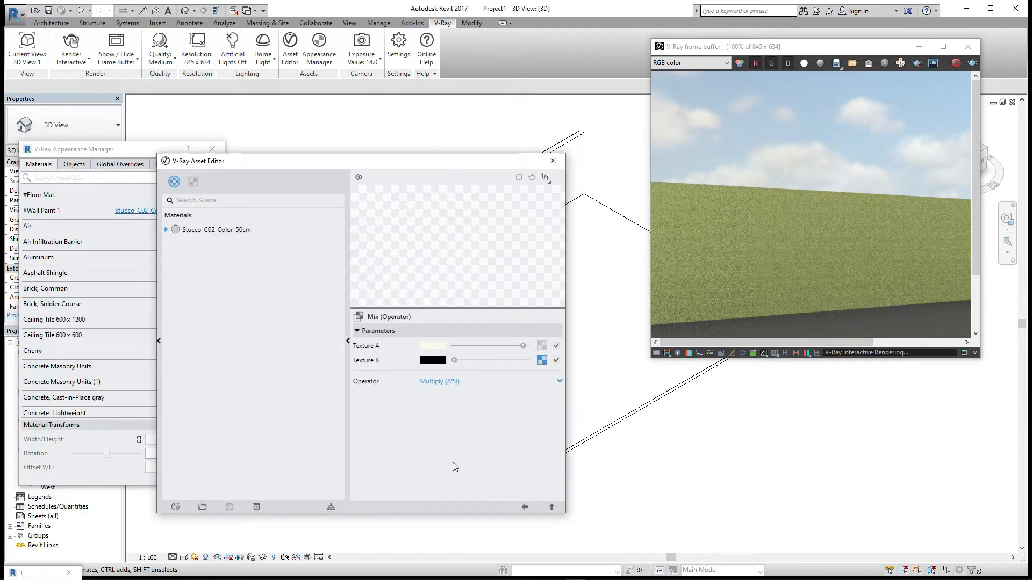
left_click(527, 508)
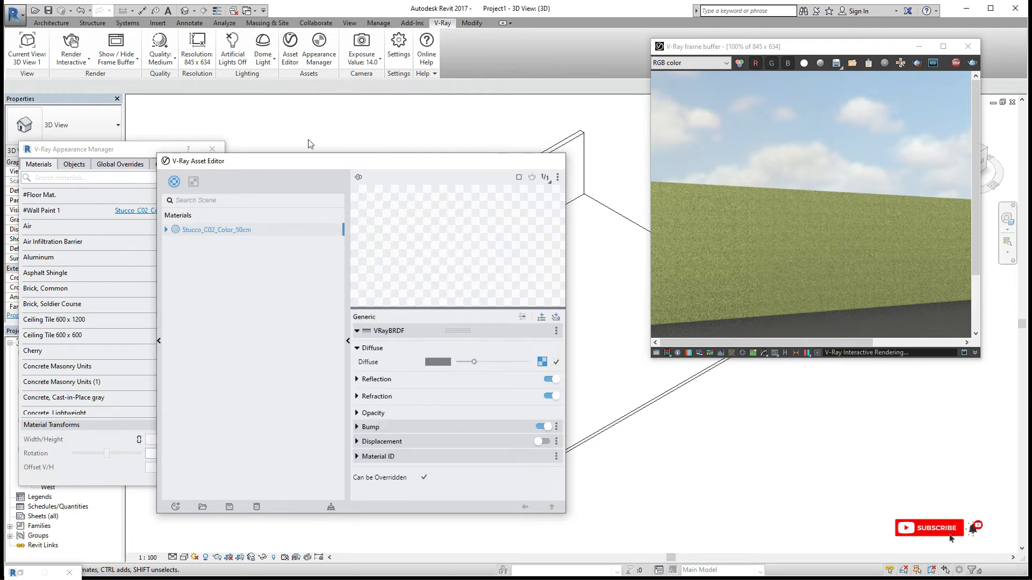
- Close the Asset Editor, Appearance Manager and frame buffer, and restart the interactive V-Ray render
left_click(553, 161)
left_click(212, 149)
left_click(968, 47)
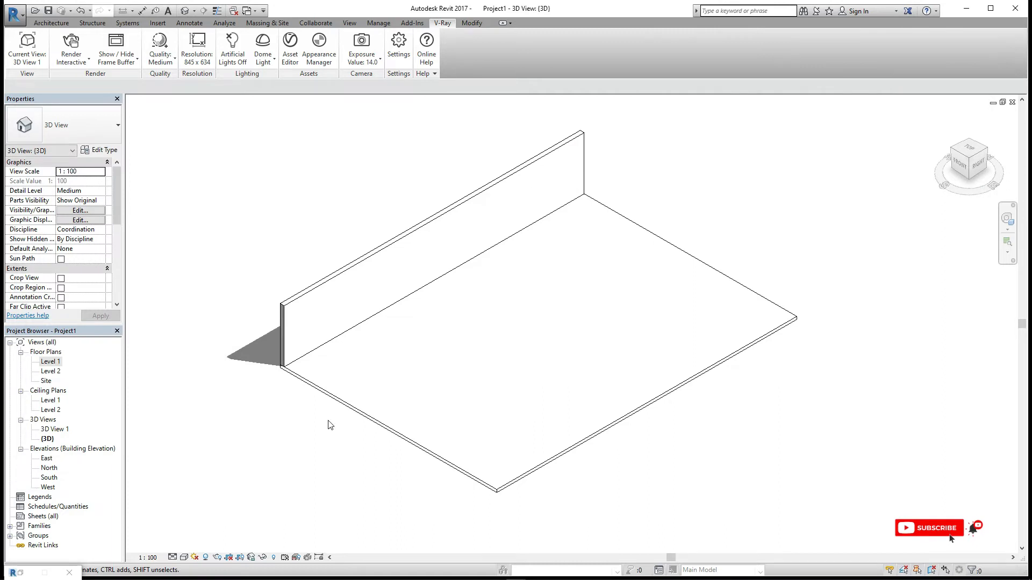
left_click(71, 46)
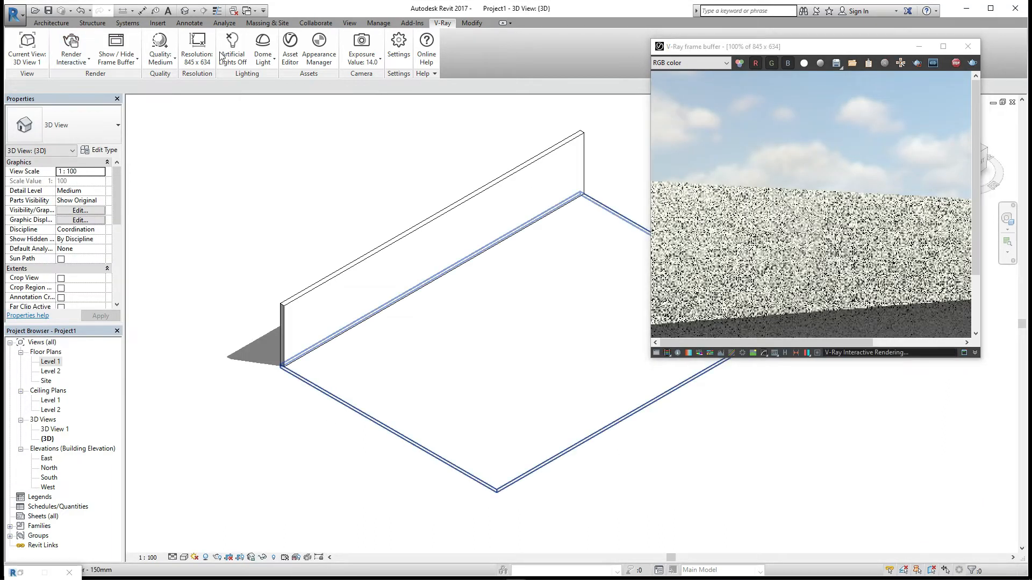
- Select the floor and set its structure layer material to #Floor Mat. in the type properties
left_click(417, 445)
left_click(100, 150)
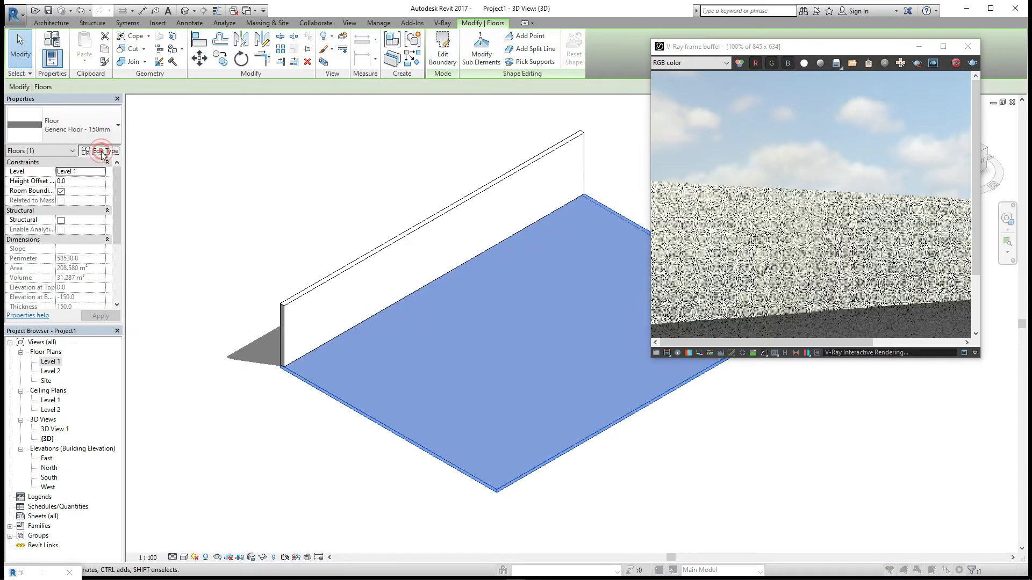
left_click(385, 281)
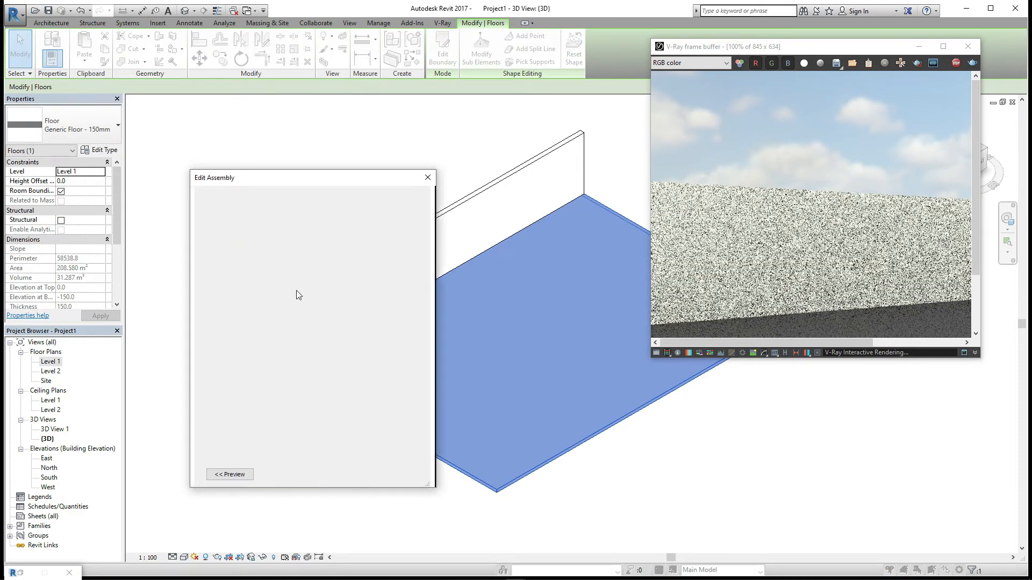
left_click(294, 289)
left_click(108, 265)
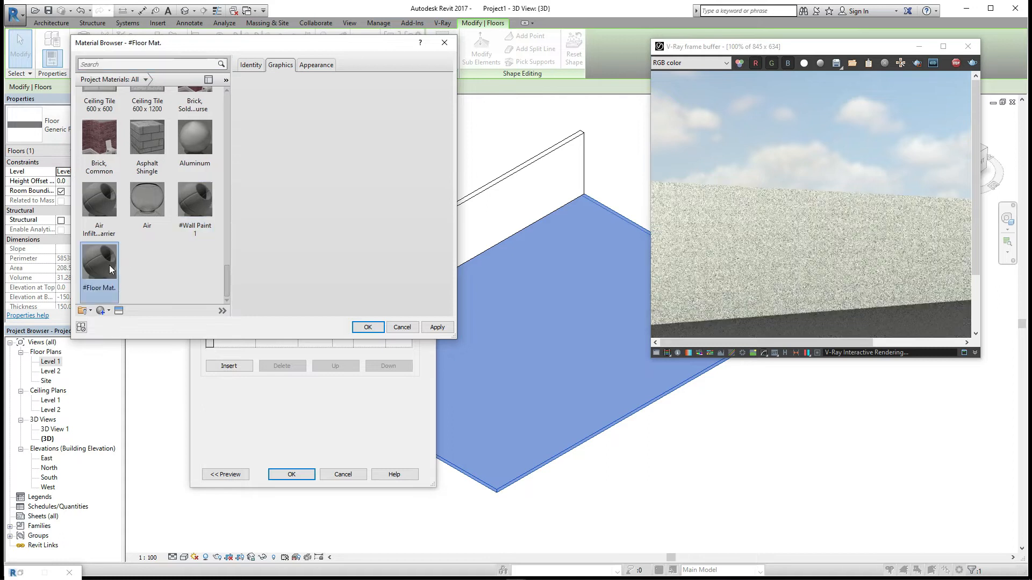
left_click(368, 329)
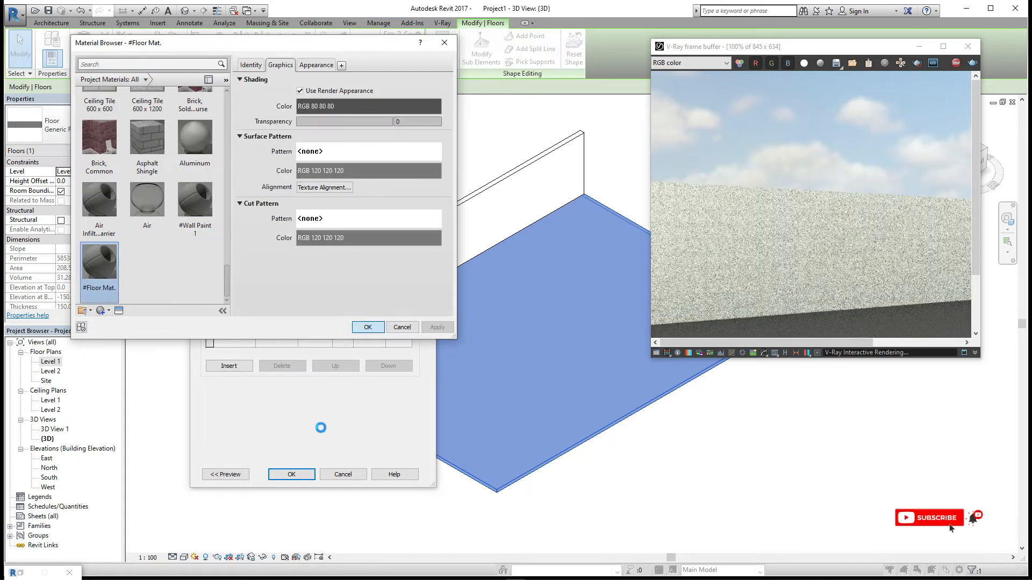
left_click(291, 474)
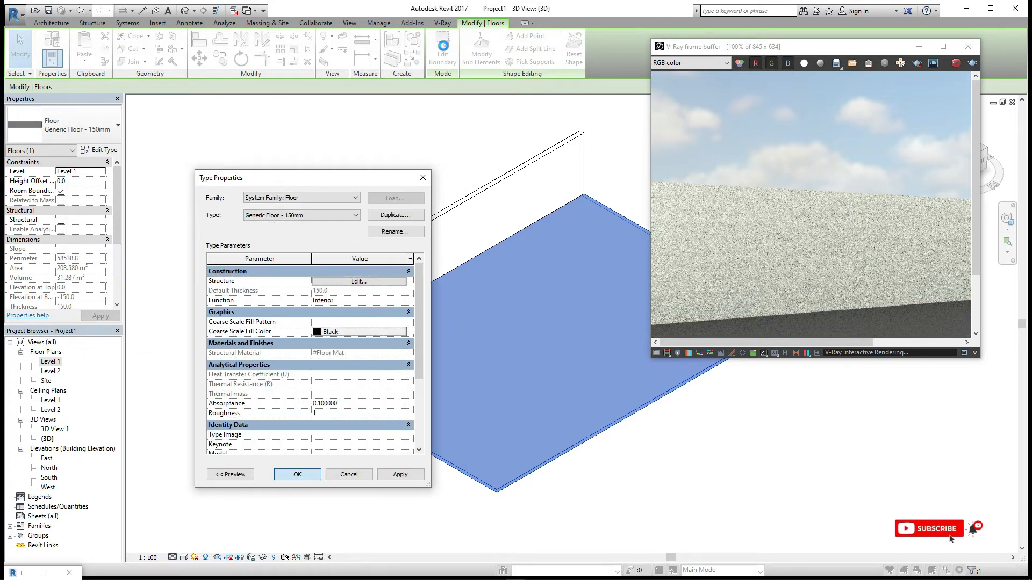
key("Return")
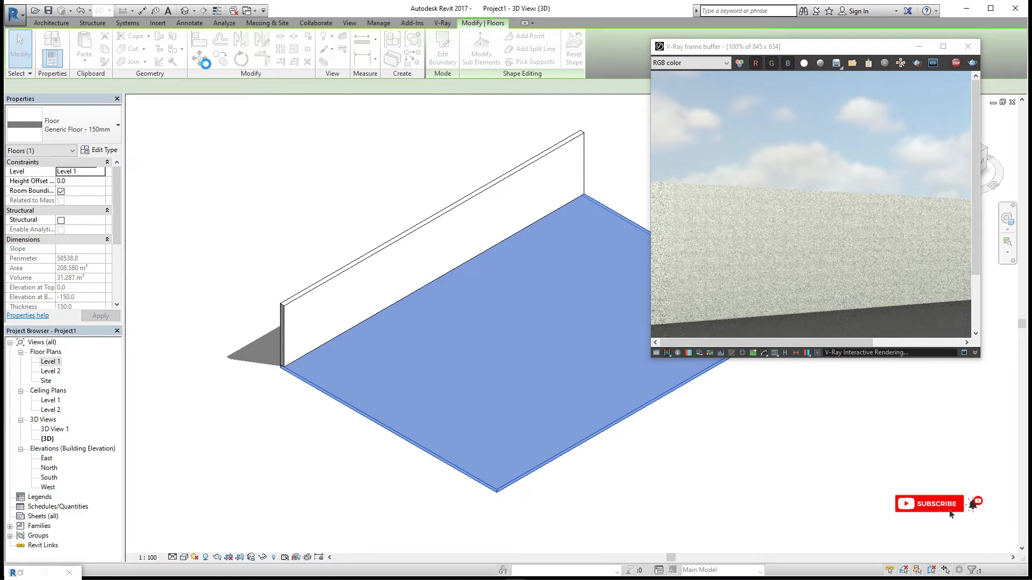
- In the V-Ray Appearance Manager, assign the Concrete_Flooring_H01_2m V-Ray material from the Concrete folder to #Floor Mat
left_click(442, 23)
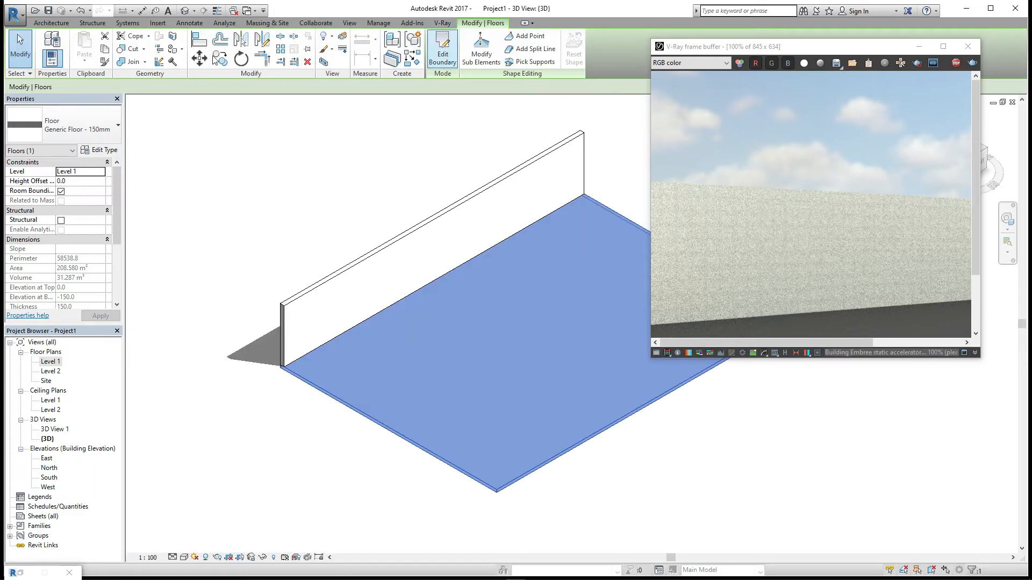
left_click(442, 22)
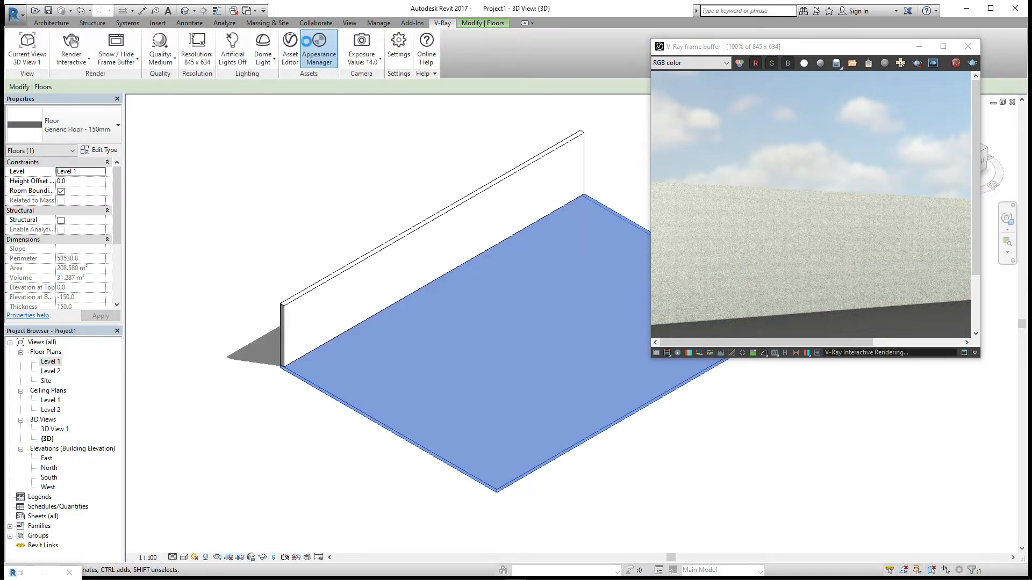
left_click(319, 49)
left_click(149, 196)
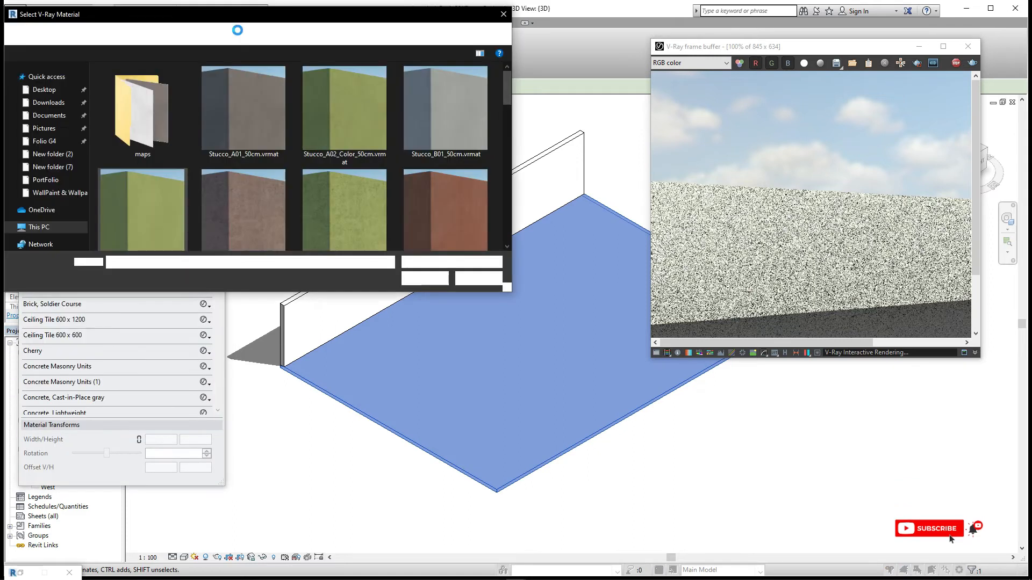
left_click(229, 33)
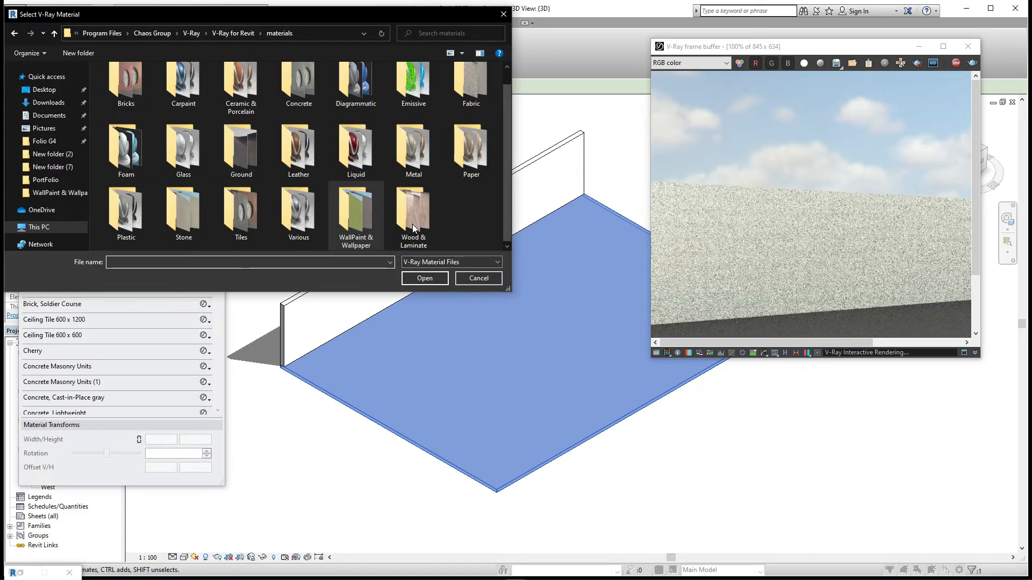
double_click(310, 96)
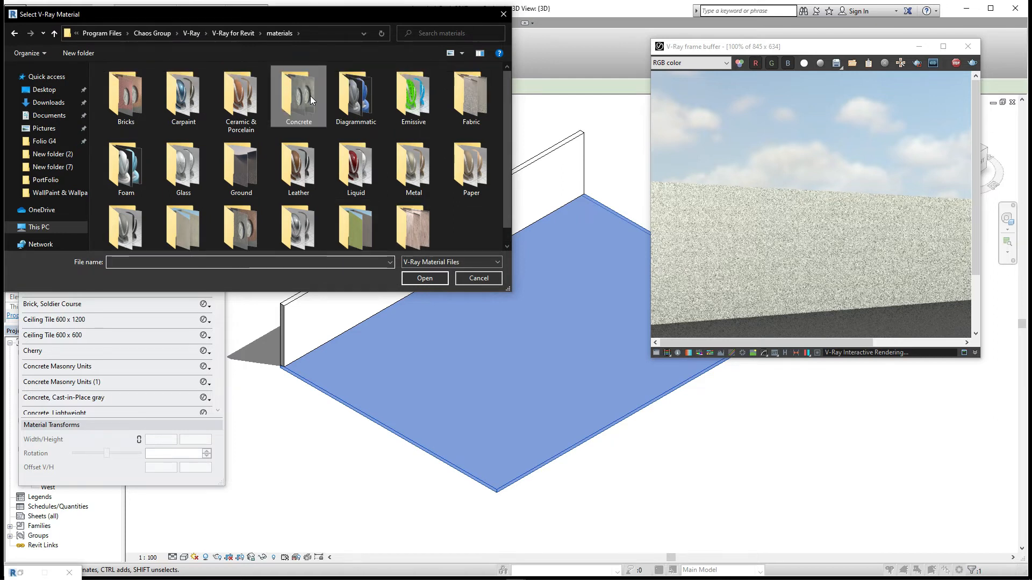
key("Return")
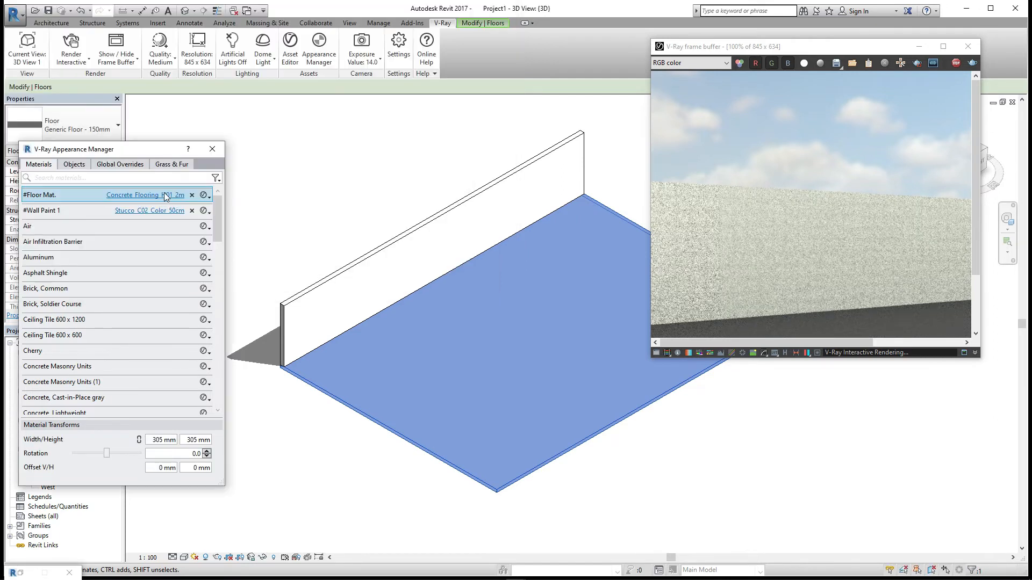
- Set the floor material's diffuse bitmap texture placement Repeat U/V to 0.3 and 0.3, then close the Asset Editor
left_click(163, 195)
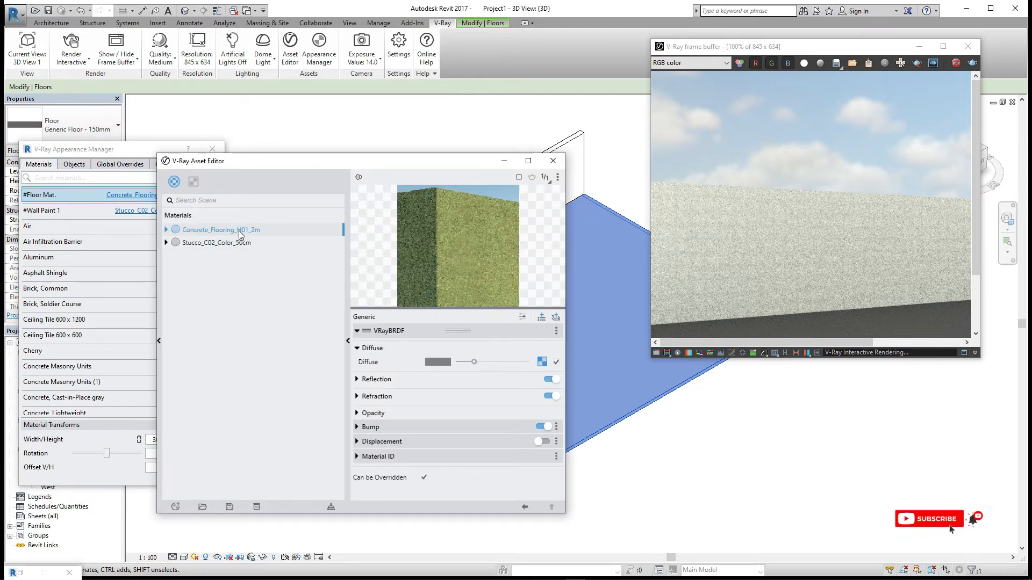
left_click(541, 362)
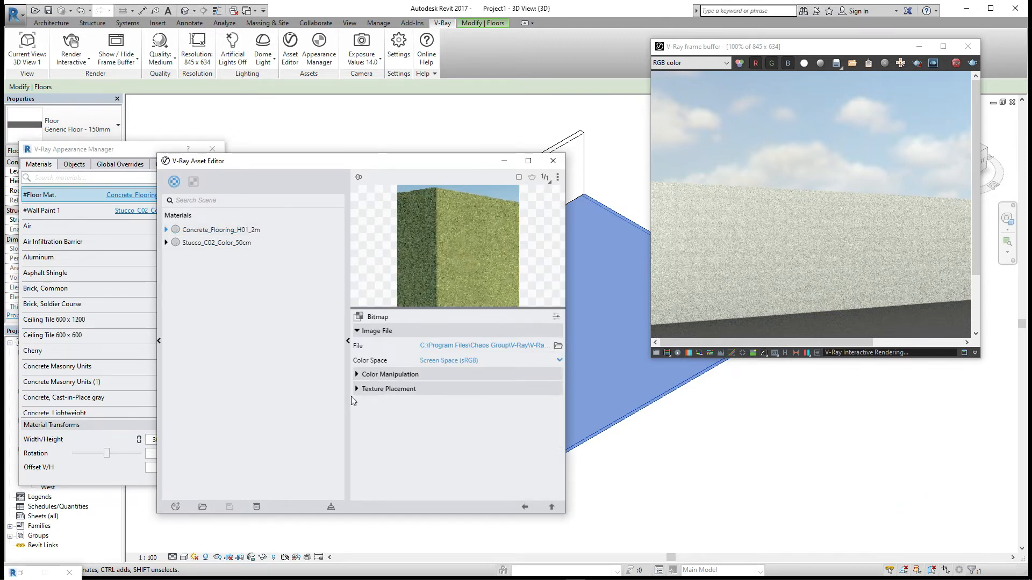
left_click(371, 389)
left_click_drag(406, 435, 363, 438)
type("3")
key("Tab")
type("3")
key("BackSpace")
type(".3")
left_click(553, 160)
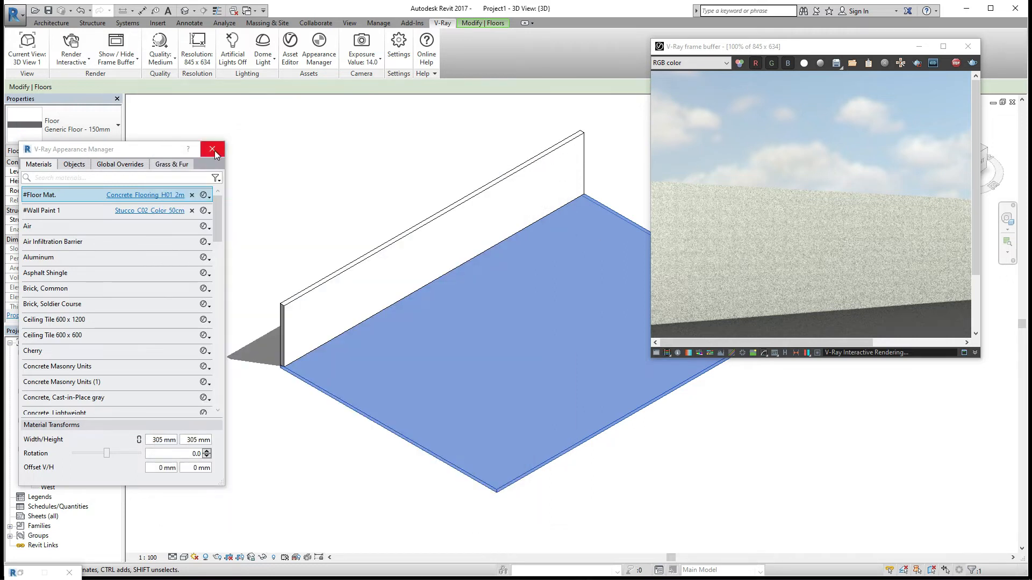
- Review the updated interactive render in the frame buffer, zooming out and back in
left_click(968, 46)
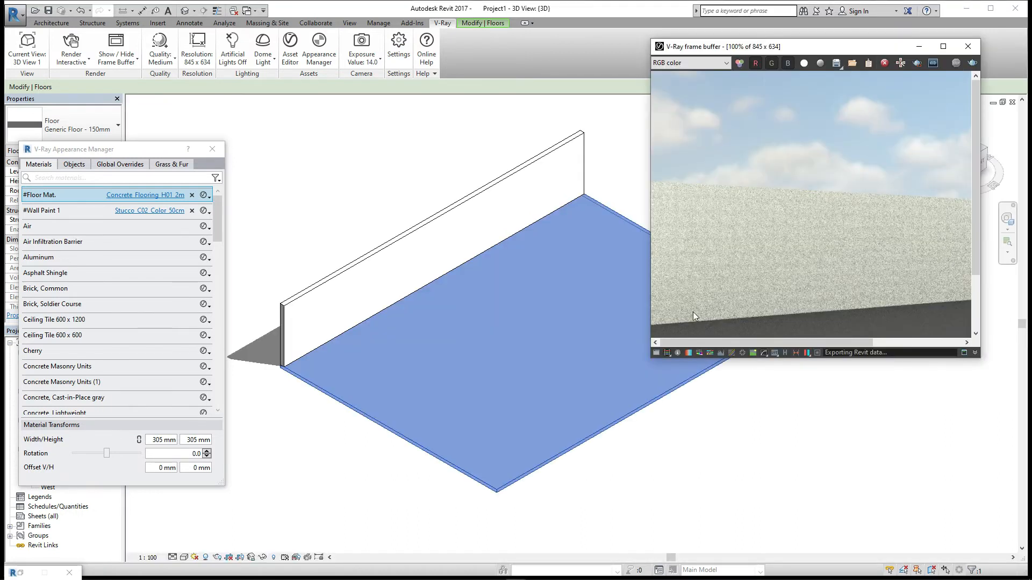
left_click_drag(794, 51, 533, 147)
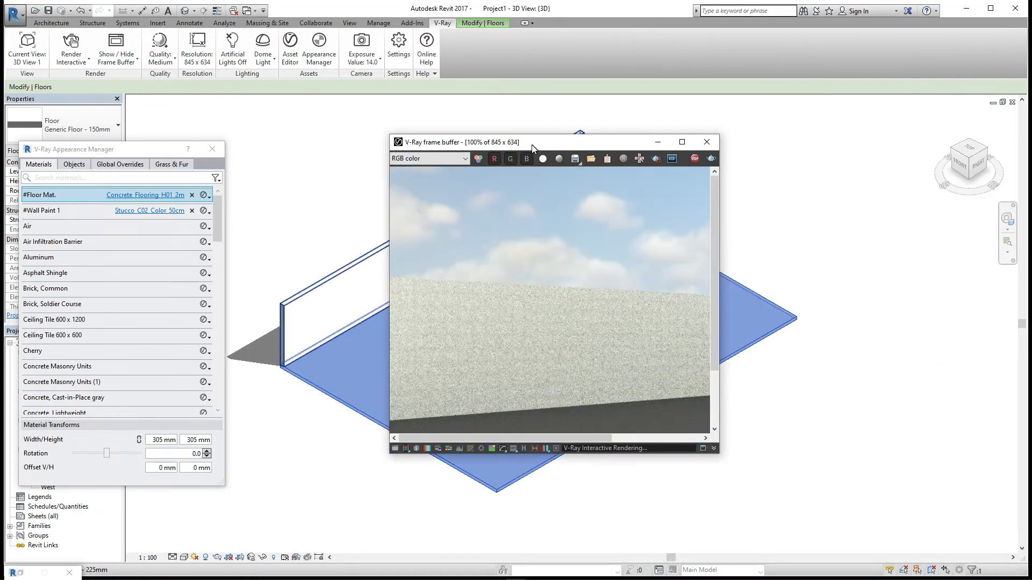
middle_click_drag(621, 332, 592, 247)
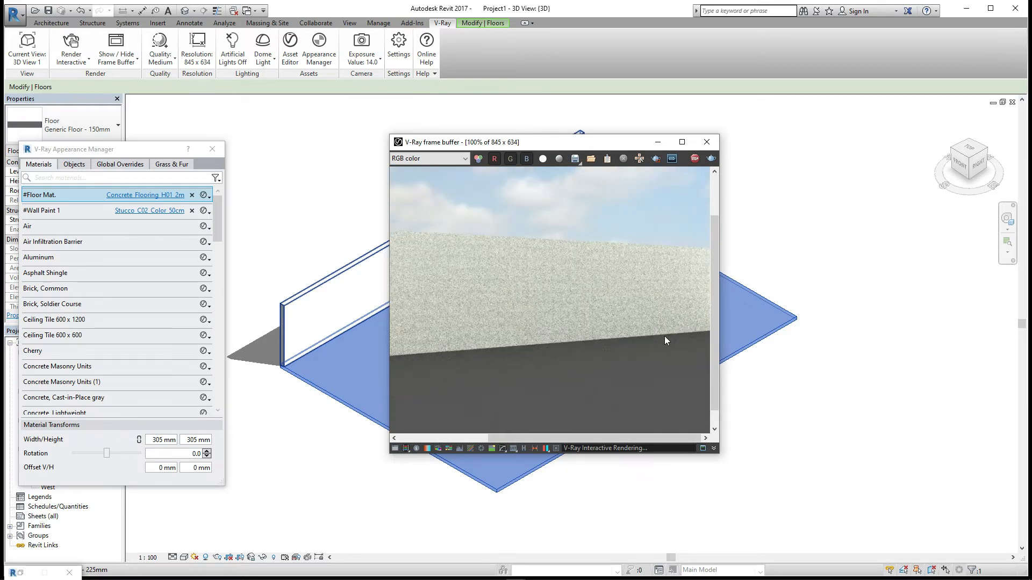
scroll(665, 336, "down", 2)
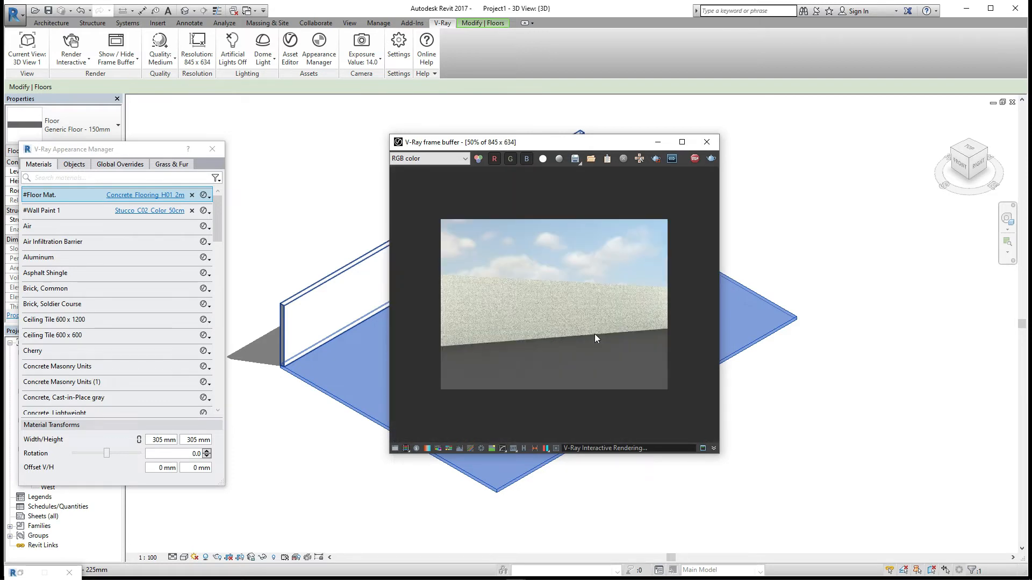
scroll(595, 334, "up", 2)
- Reopen the floor material's diffuse bitmap and set its Repeat U value to 0.1
left_click(155, 195)
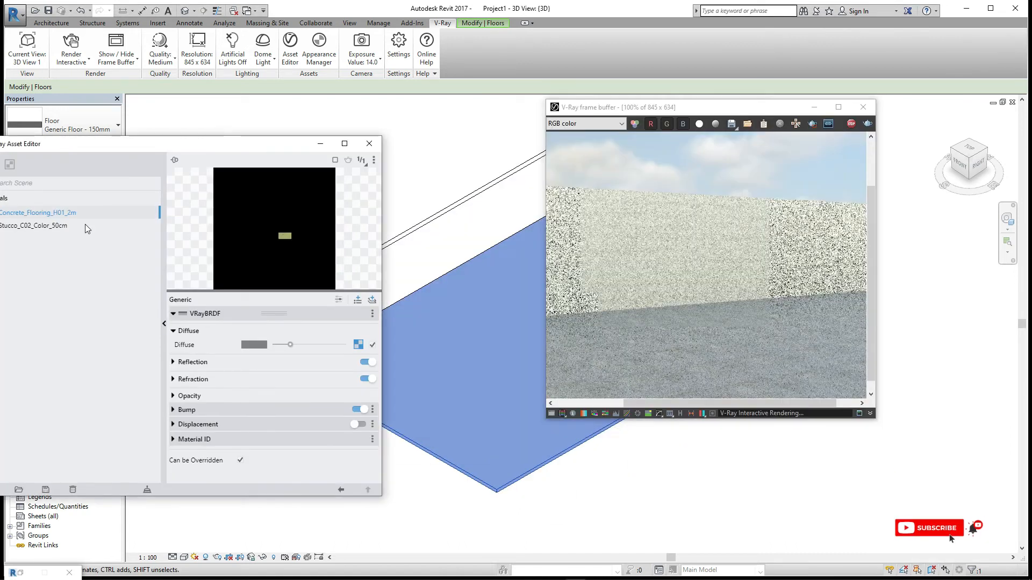
left_click(50, 226)
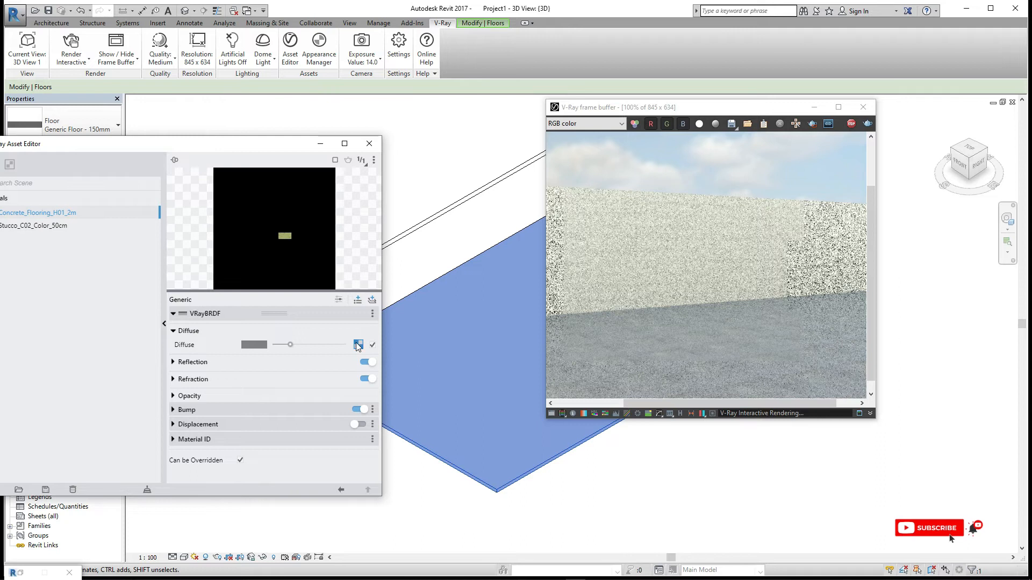
left_click(357, 344)
left_click(241, 422)
type(".1")
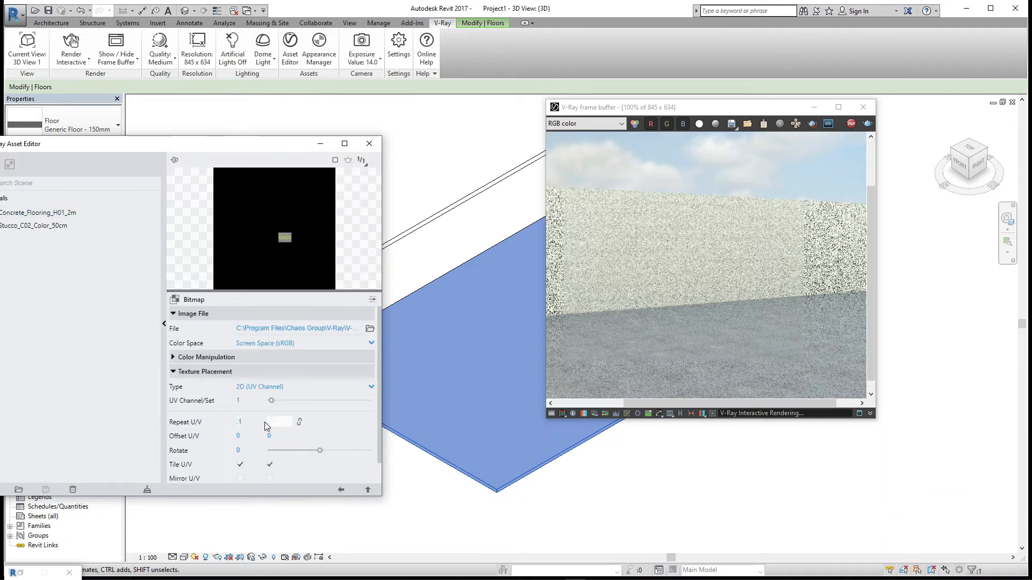
- Expand the floor material's Bump section and set its bump Amount to 16
left_click(173, 372)
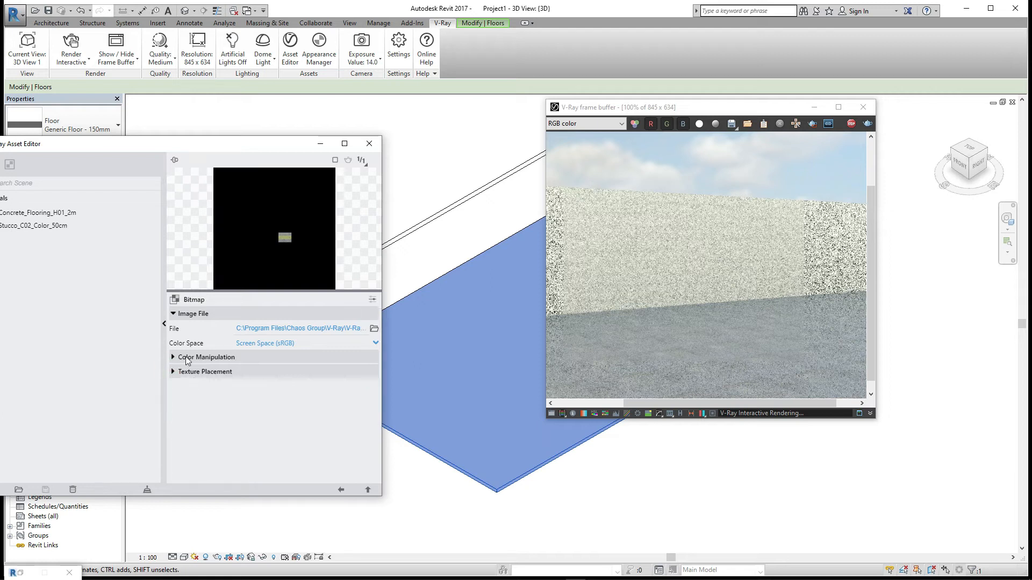
left_click(341, 490)
left_click(173, 409)
left_click_drag(304, 436, 365, 438)
- Inspect the floor bump's Mix map and its Noise A parameters, multipliers and texture placement
left_click(367, 425)
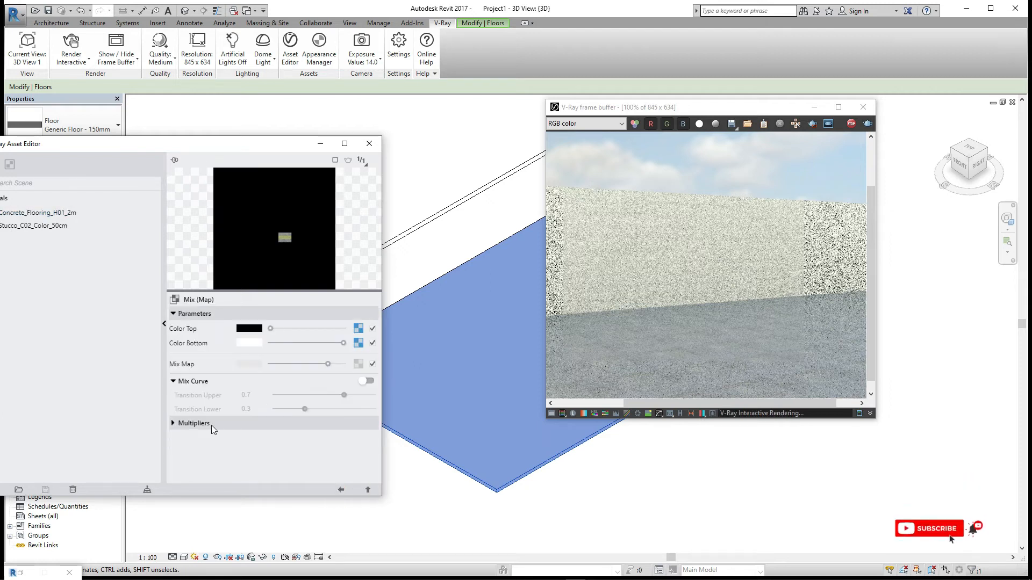
left_click(341, 490)
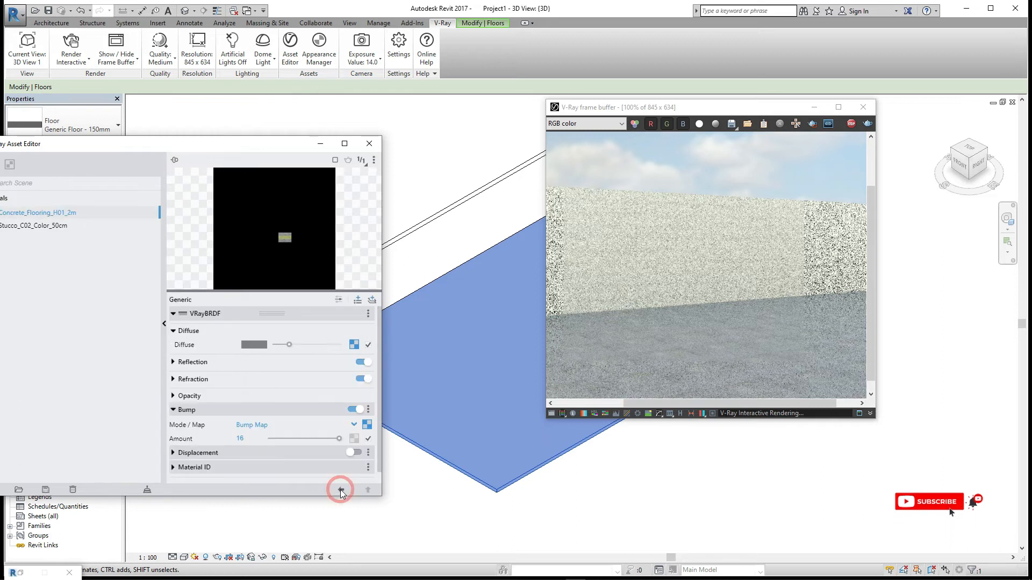
left_click(366, 425)
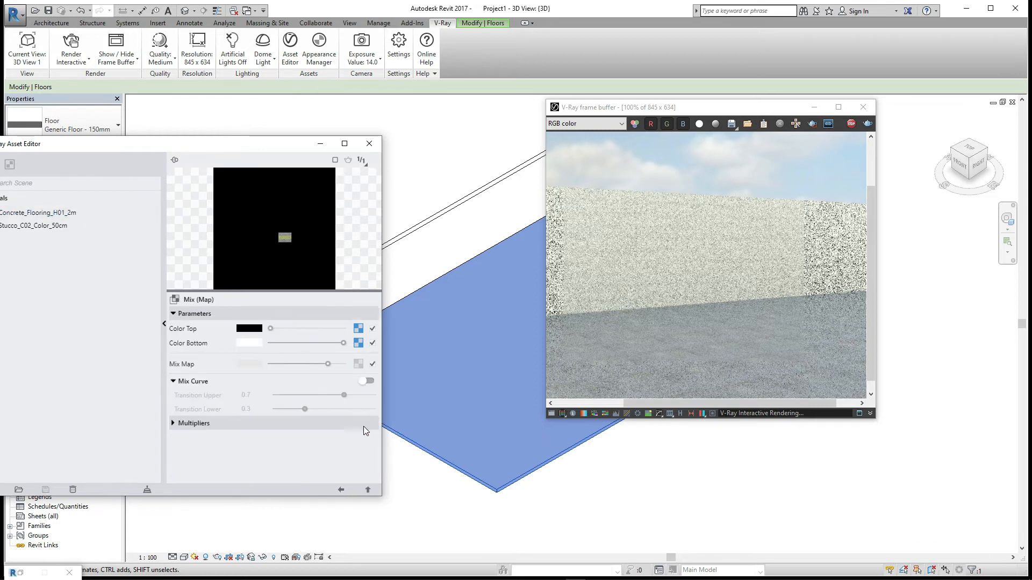
left_click(357, 329)
left_click(181, 470)
scroll(227, 447, "down", 2)
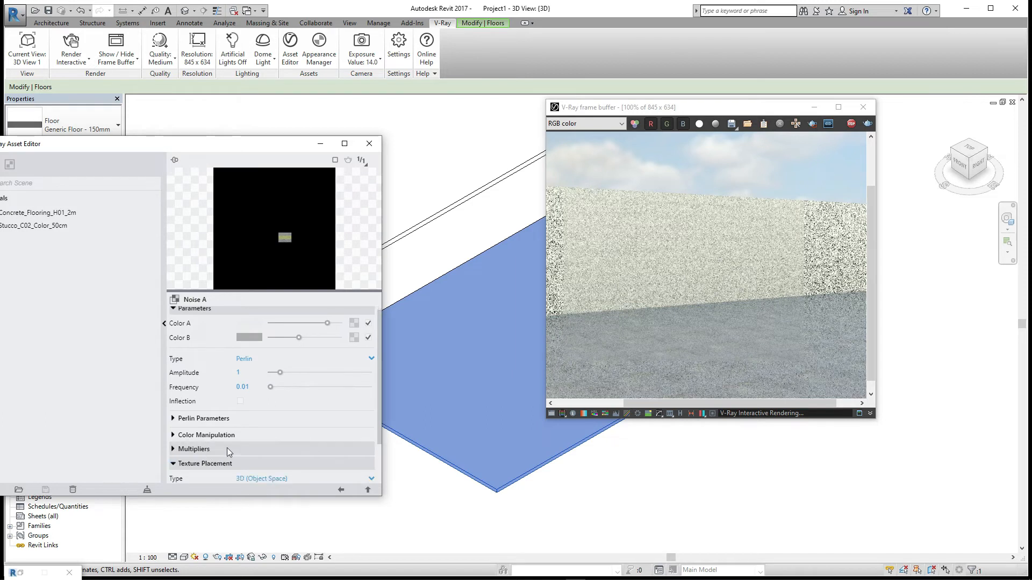
left_click(181, 416)
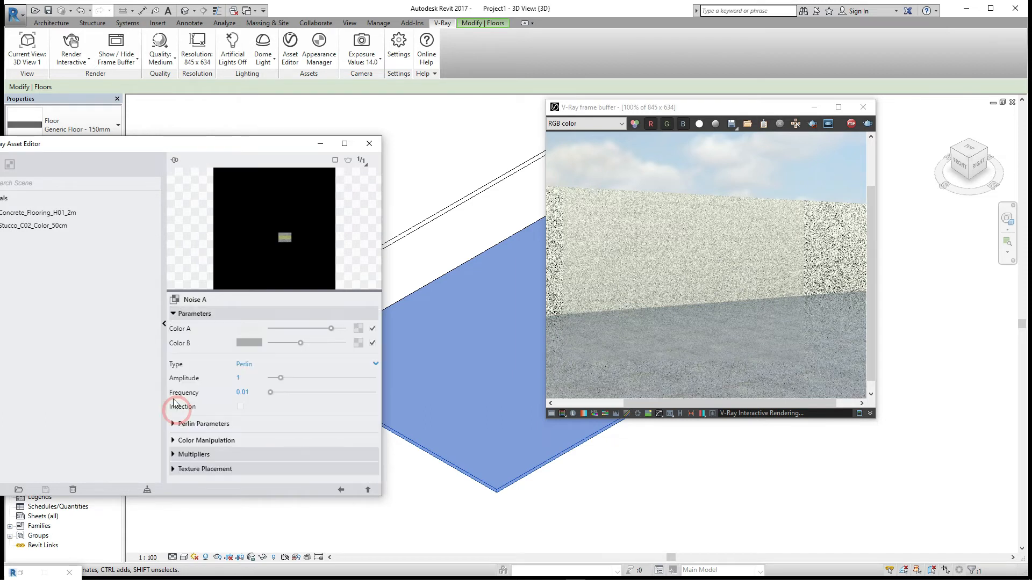
left_click(183, 451)
scroll(232, 431, "down", 1)
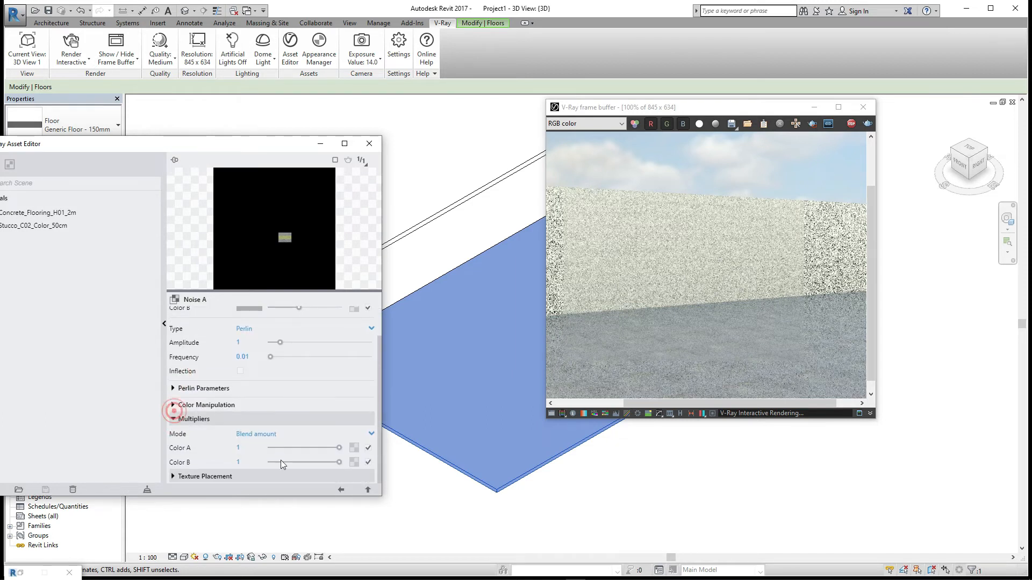
left_click(181, 405)
left_click(341, 490)
left_click(339, 489)
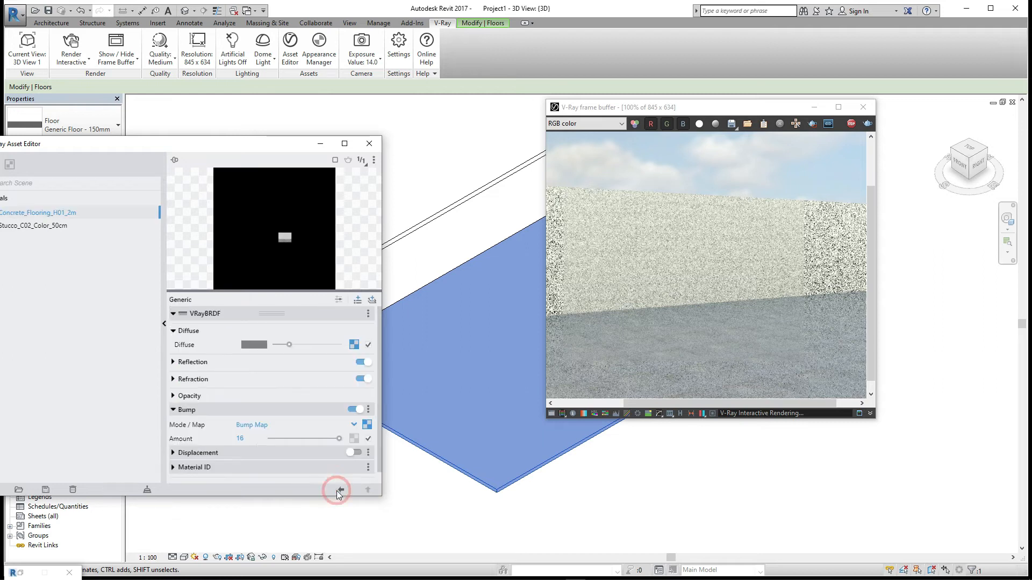
left_click(367, 425)
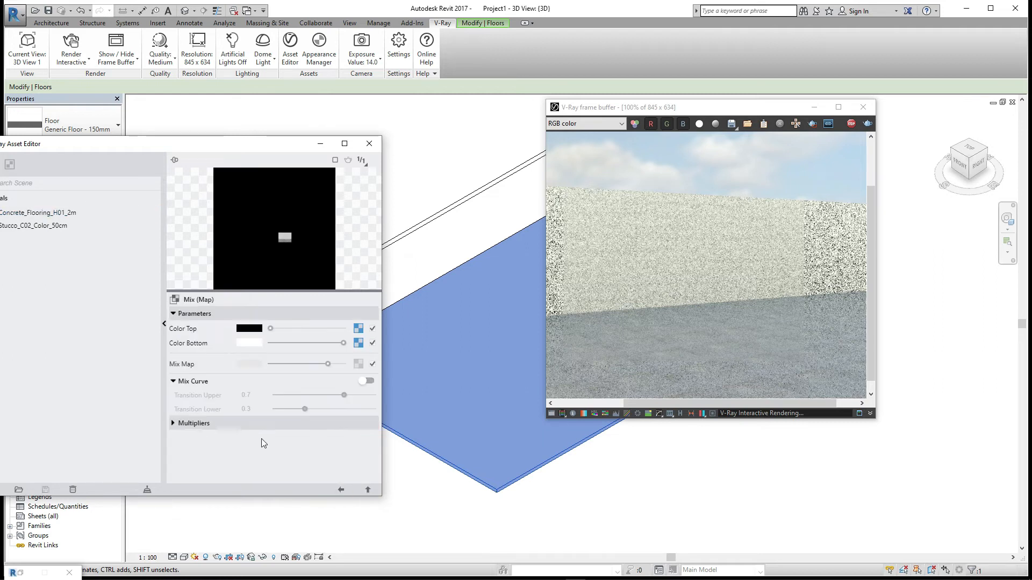
left_click(175, 425)
left_click(175, 424)
left_click(341, 490)
- Lower the floor material's diffuse amount slightly and close the Asset Editor
left_click(281, 345)
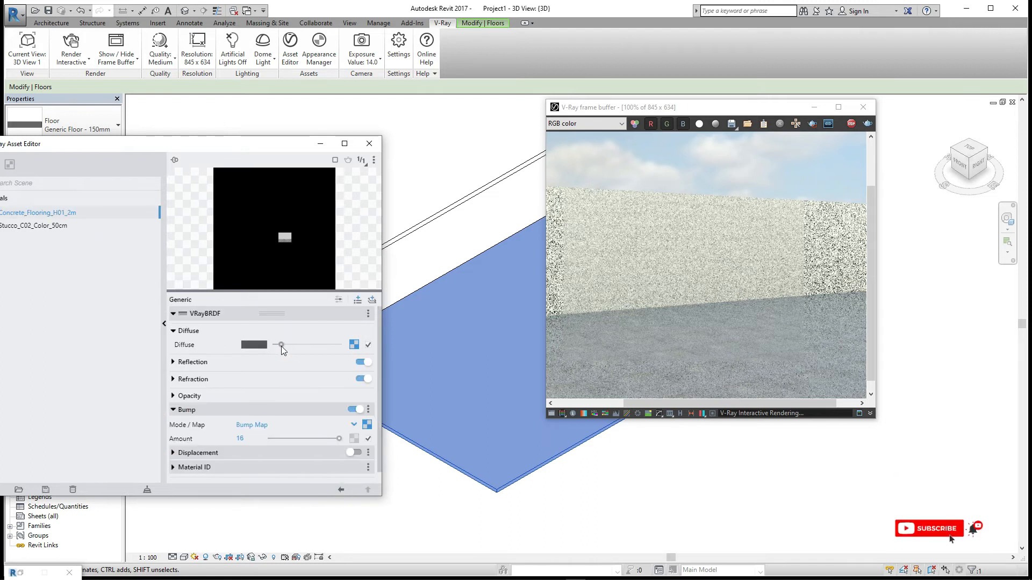
left_click(369, 143)
left_click(862, 111)
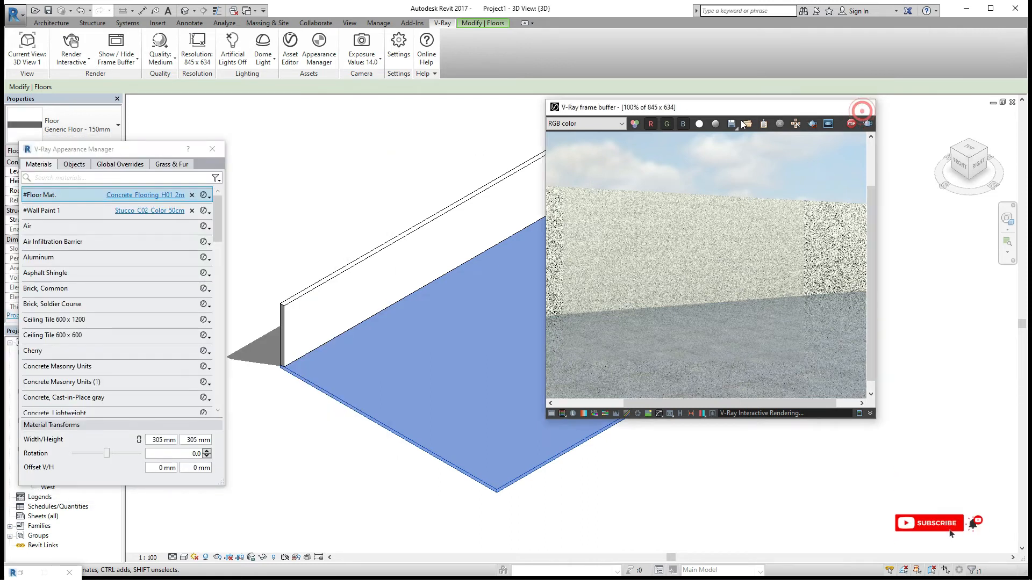
left_click(77, 44)
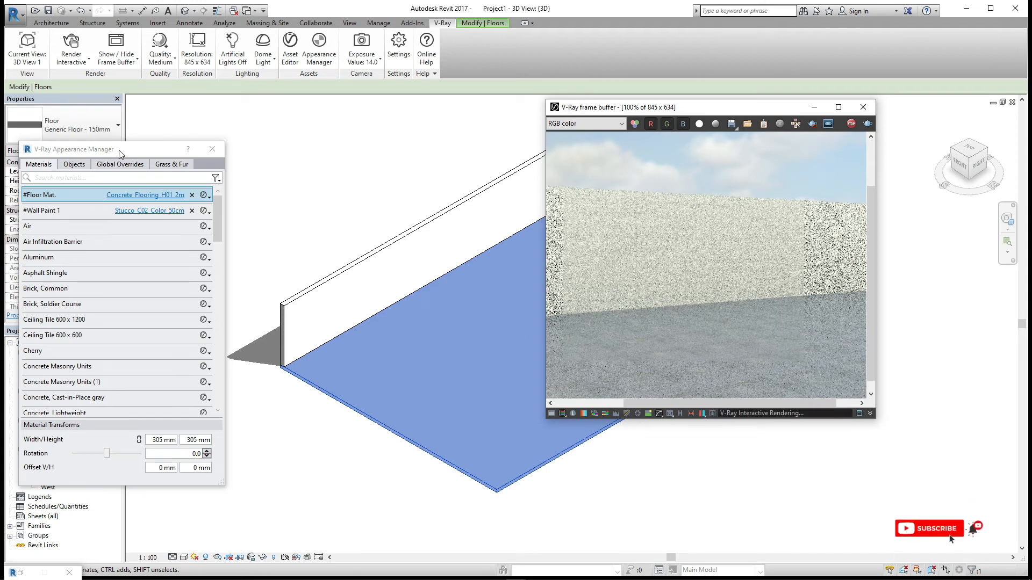
- Review the interactive render of the floor and wall in the frame buffer, then close it
left_click_drag(120, 153, 204, 154)
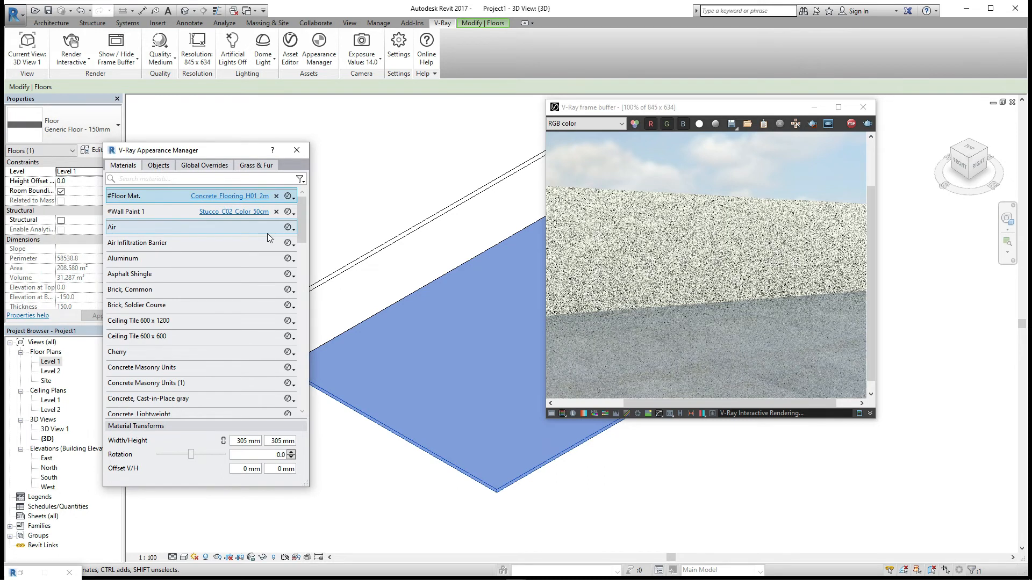
left_click(239, 197)
left_click(369, 144)
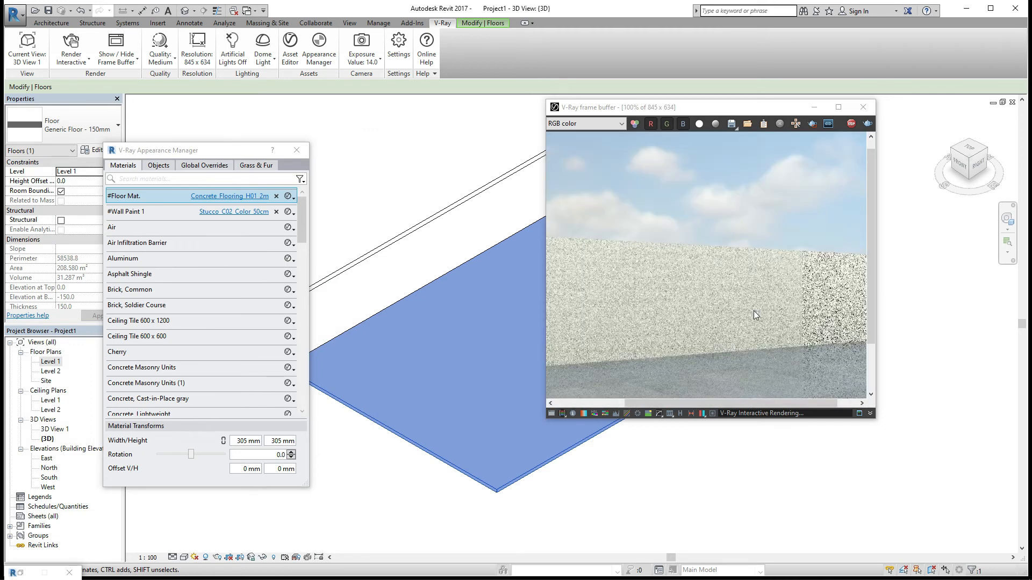
scroll(726, 250, "down", 1)
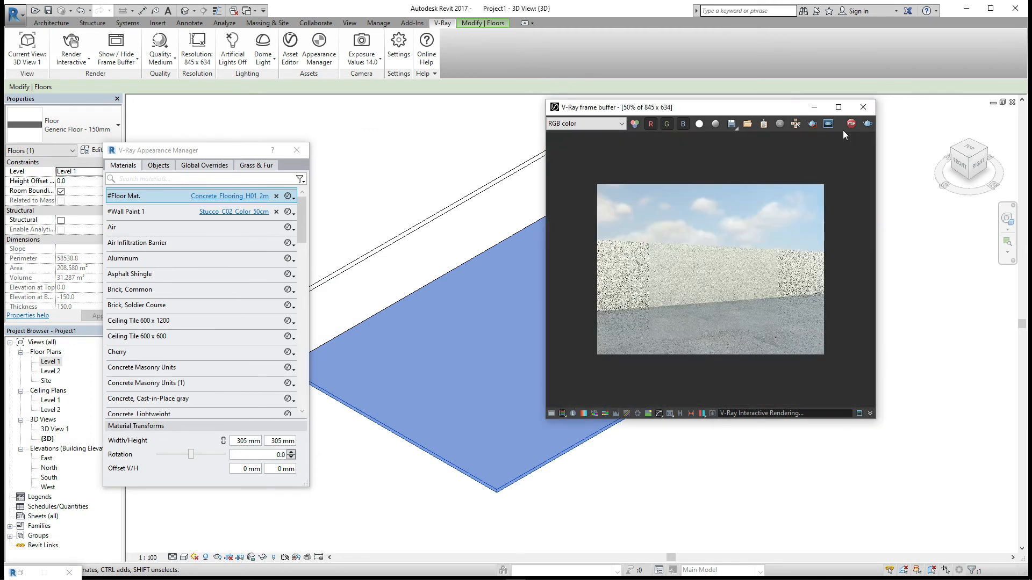
scroll(842, 130, "up", 1)
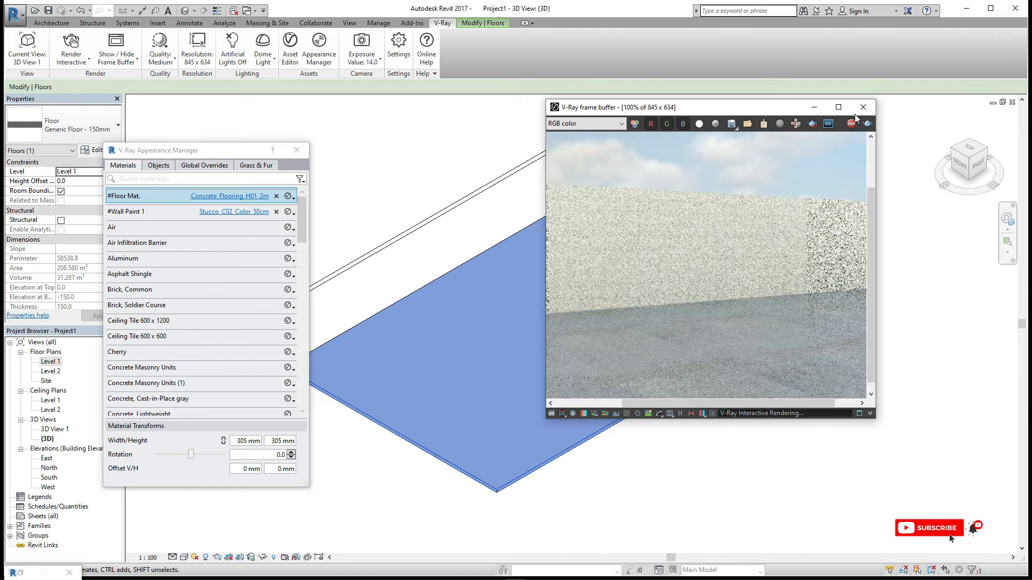
left_click(863, 107)
- Switch the V-Ray render mode to Production and start a production render
left_click(423, 24)
left_click(442, 22)
left_click(71, 58)
left_click(97, 79)
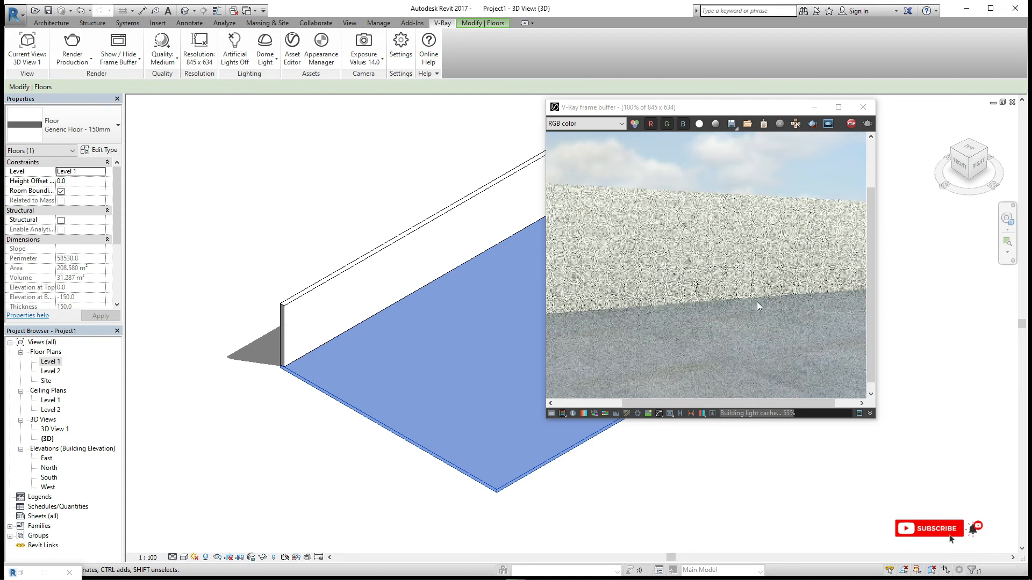
- Zoom and pan around the production render in the frame buffer to examine the textures
scroll(770, 321, "down", 1)
scroll(770, 320, "up", 1)
middle_click_drag(771, 344, 781, 318)
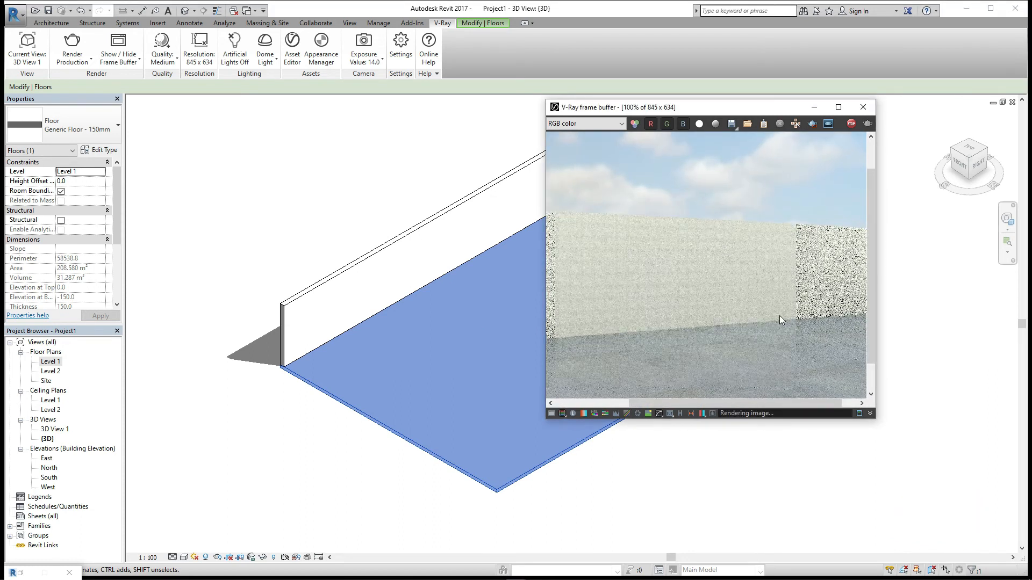
middle_click_drag(730, 324, 708, 307)
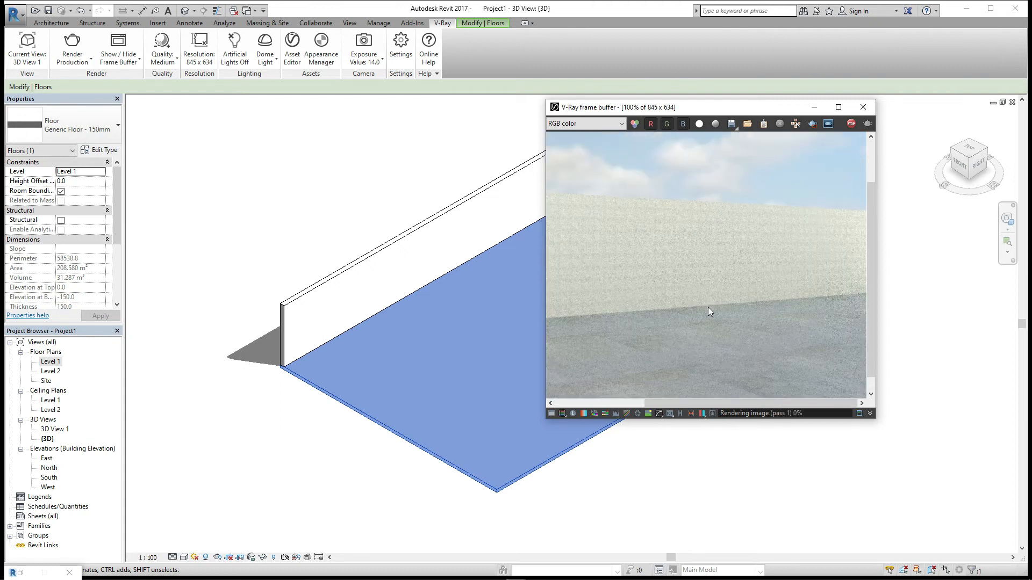
scroll(708, 308, "down", 8)
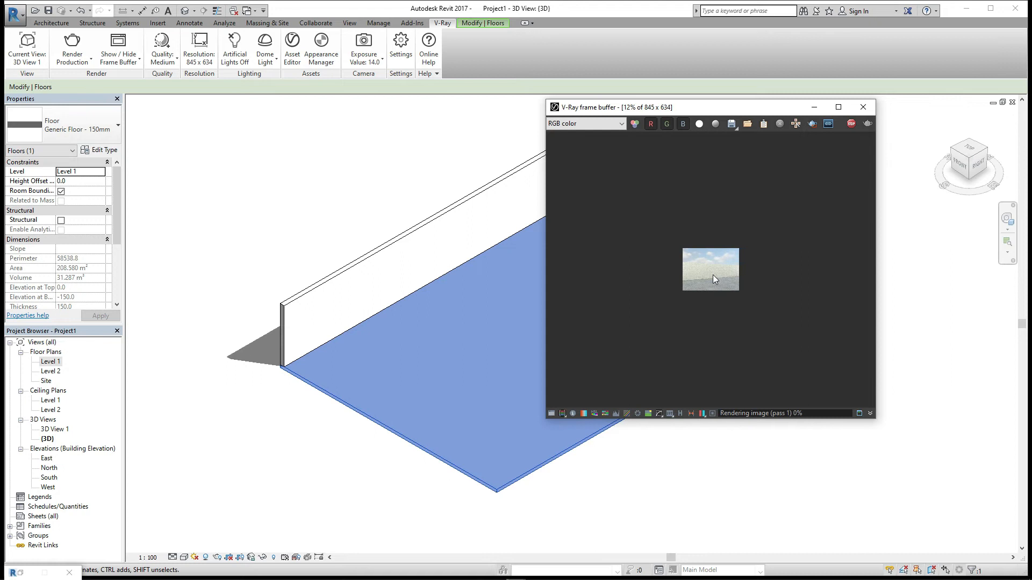
double_click(713, 275)
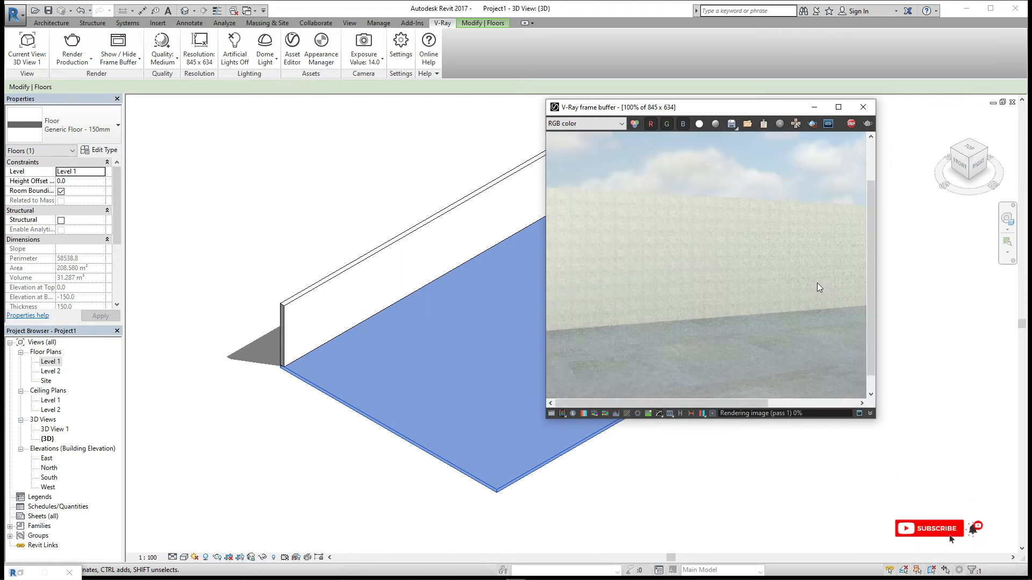
- Stop the production render, close the frame buffer, and switch the render mode back to Interactive
left_click(851, 124)
left_click(863, 107)
left_click(91, 60)
left_click(123, 101)
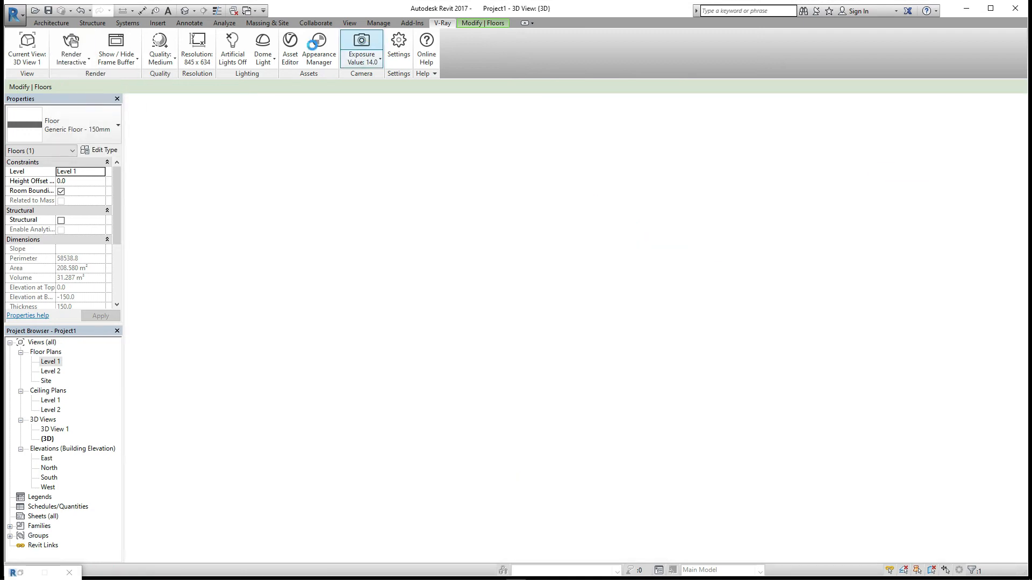
- Open the wall's Stucco_C02_Color_50cm material and inspect its diffuse Mix (Operator) map
left_click(317, 47)
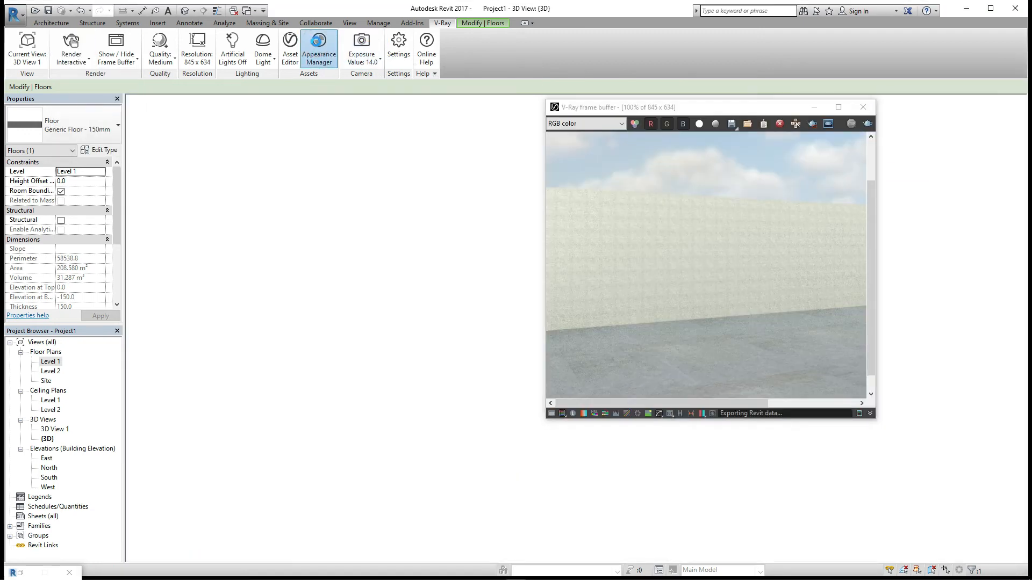
left_click(243, 211)
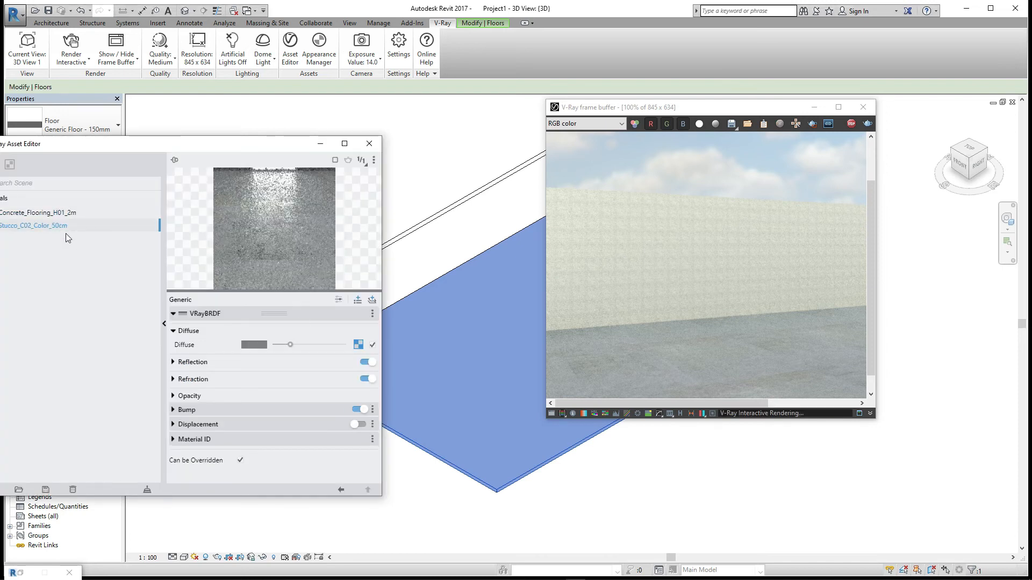
left_click(358, 344)
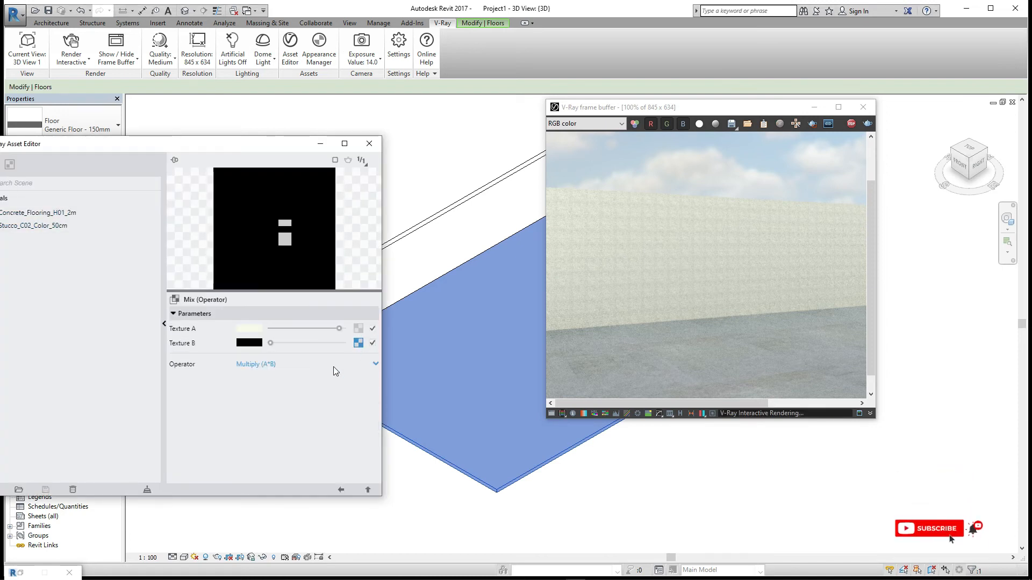
left_click(340, 490)
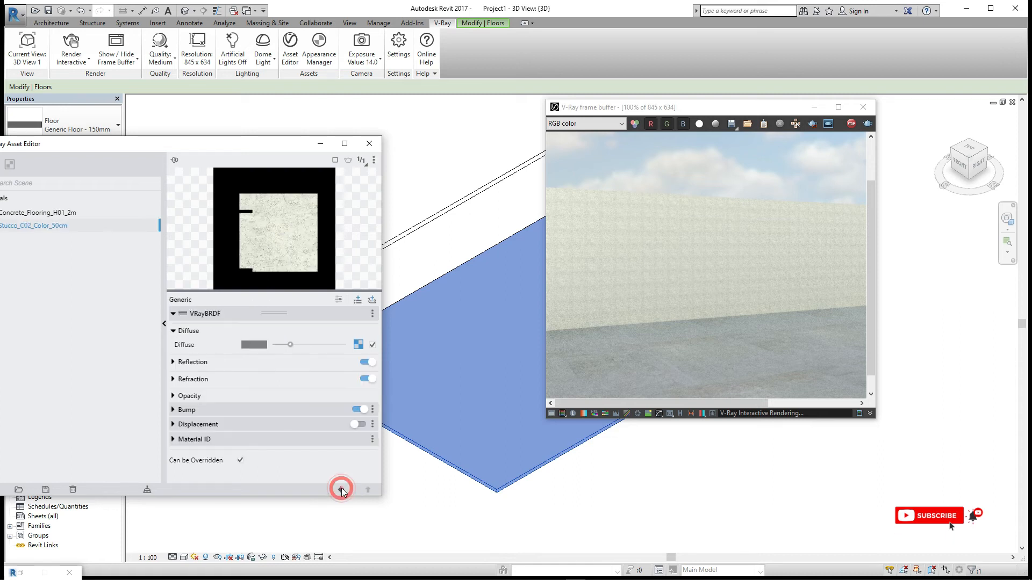
- Set the Stucco material's bump bitmap Repeat U/V to 0.1 and 0.1, then close the Asset Editor
left_click(176, 410)
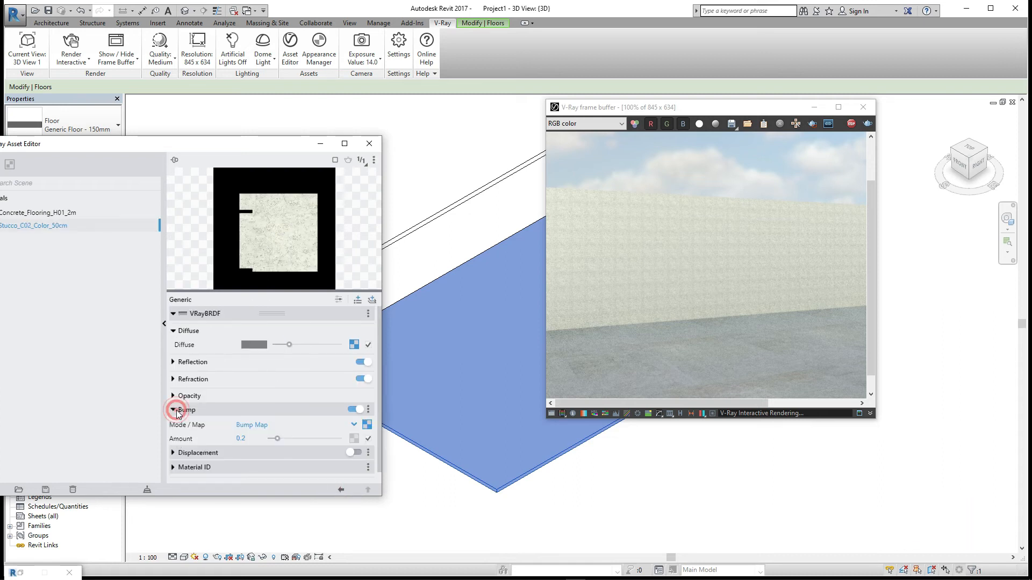
left_click(367, 426)
left_click(174, 371)
left_click(247, 422)
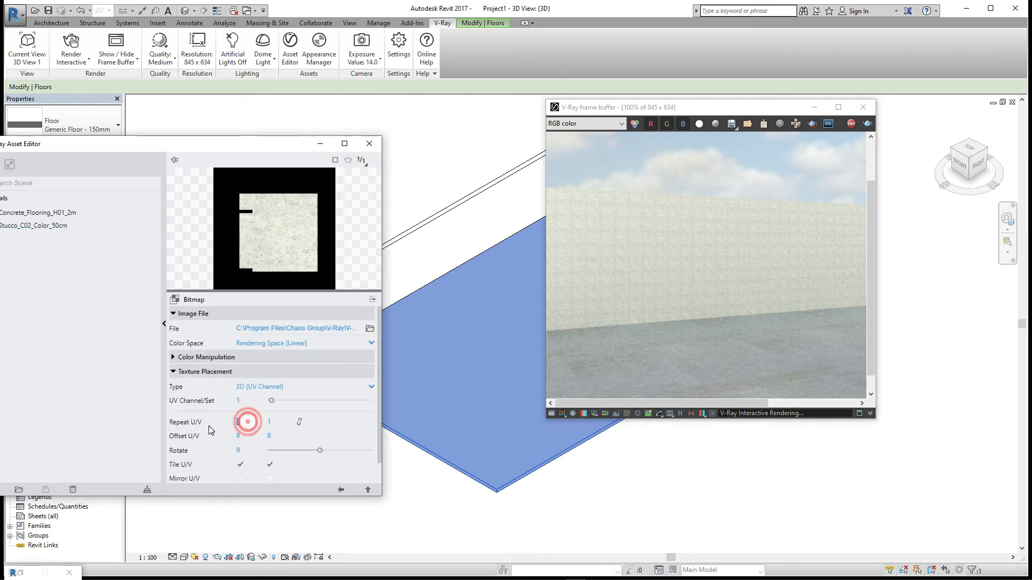
type(".1")
key("Tab")
type(".1")
key("Return")
left_click(341, 490)
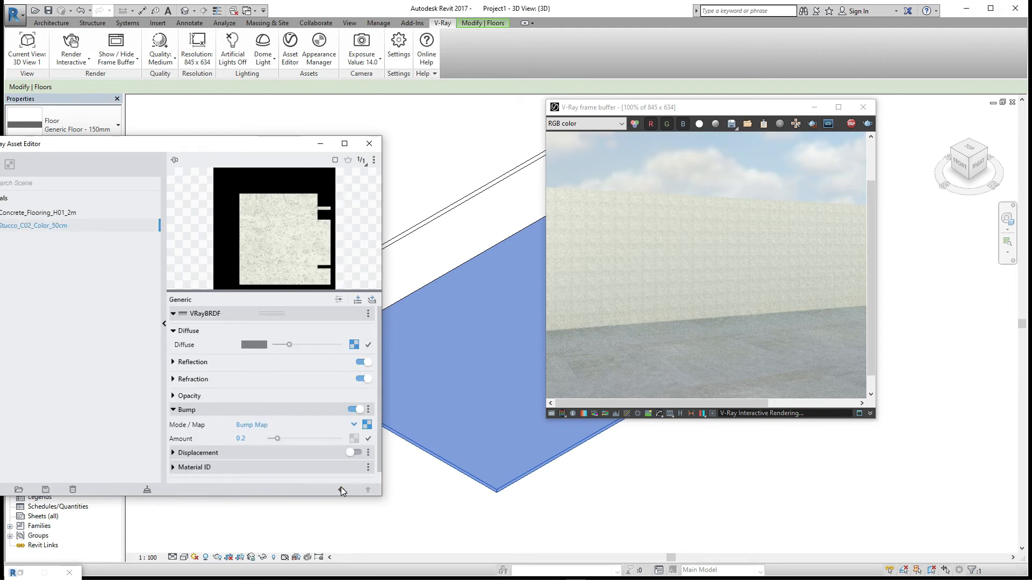
left_click(369, 144)
- Restart the interactive render in the frame buffer
left_click(99, 51)
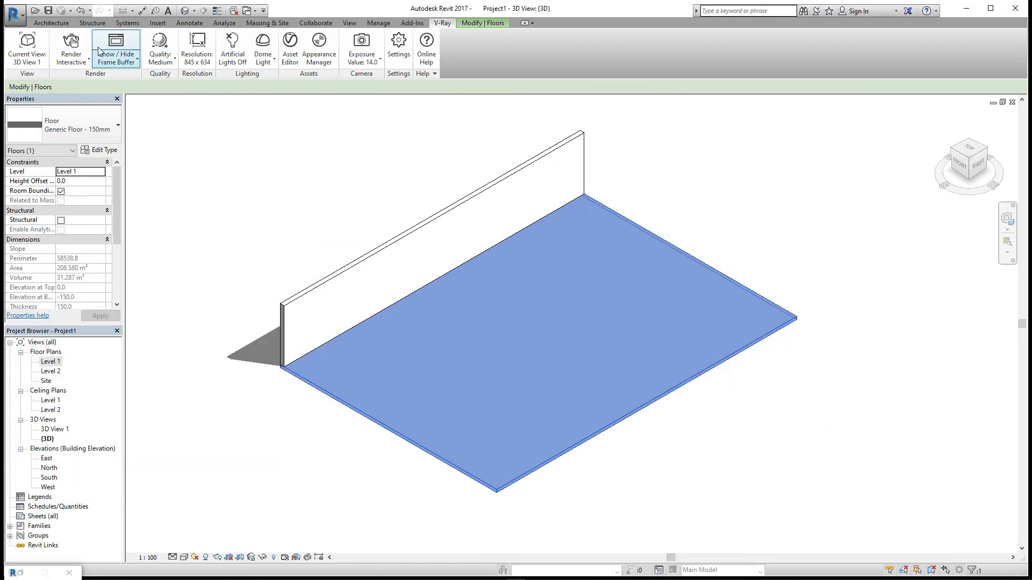
left_click(83, 48)
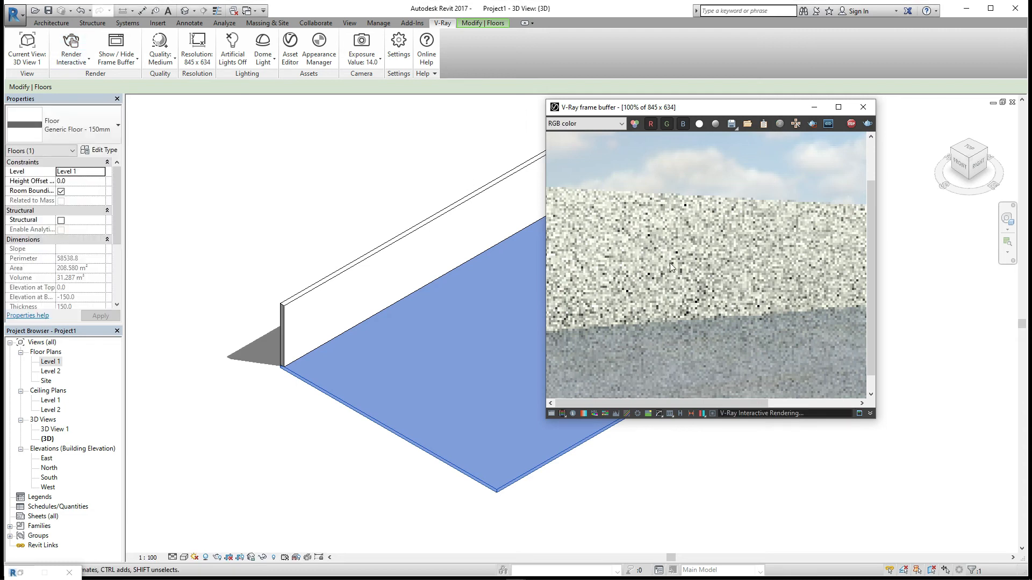
middle_click_drag(670, 264, 667, 260)
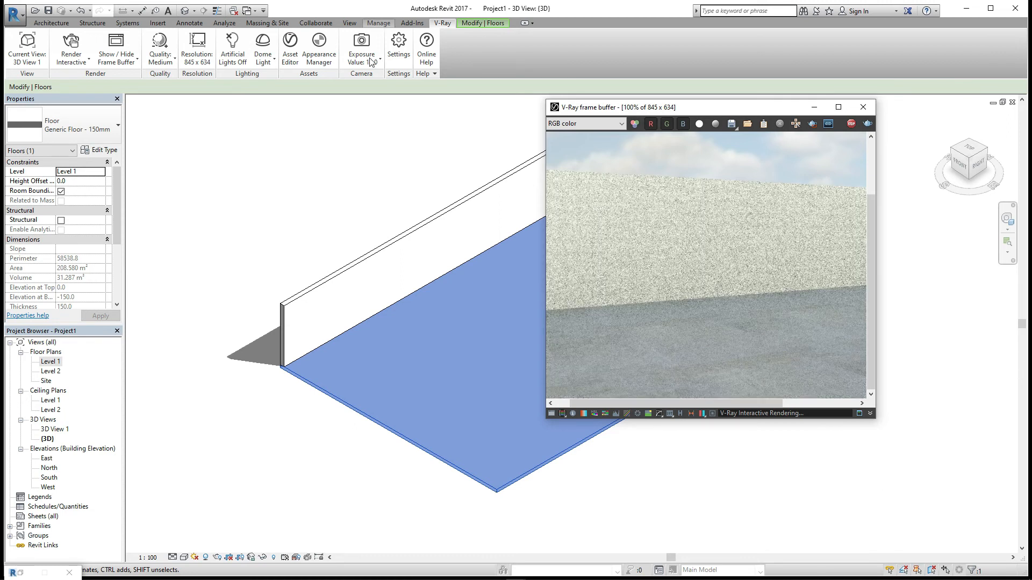
- Open the Stucco_C02_Color_50cm material's diffuse Mix (Operator) map and set its Texture A colour to olive green
left_click(323, 64)
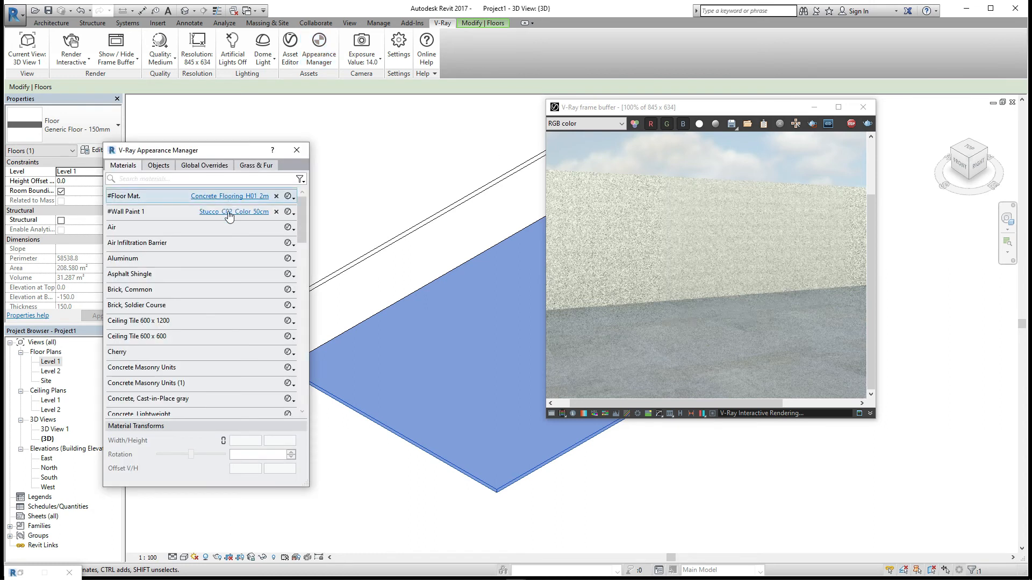
left_click(230, 212)
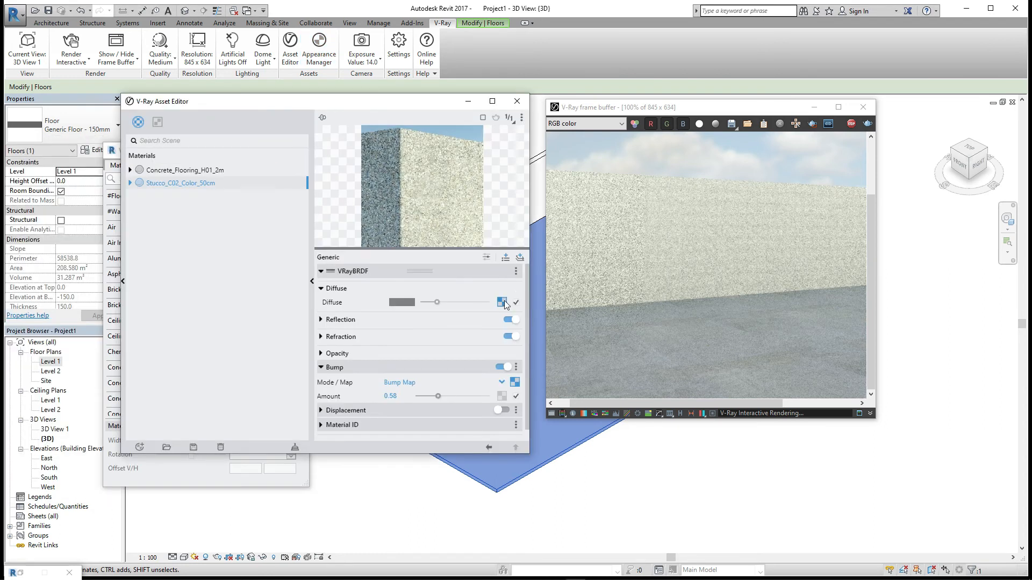
left_click(504, 303)
left_click(403, 287)
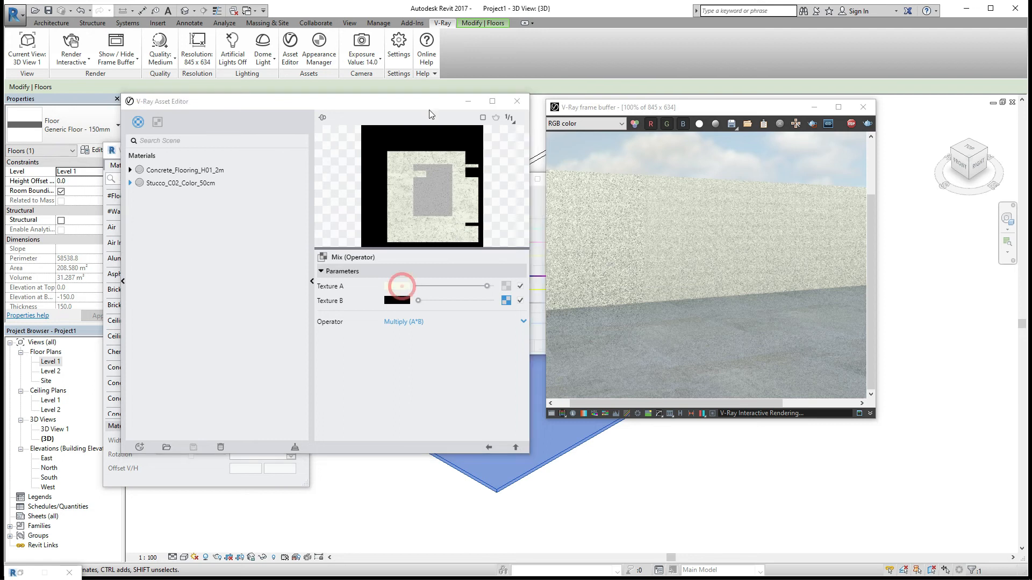
left_click_drag(430, 105, 230, 159)
left_click_drag(450, 180, 538, 107)
mouse_move(364, 153)
left_mouse_down()
mouse_move(425, 131)
mouse_move(431, 182)
left_mouse_up()
left_click(486, 108)
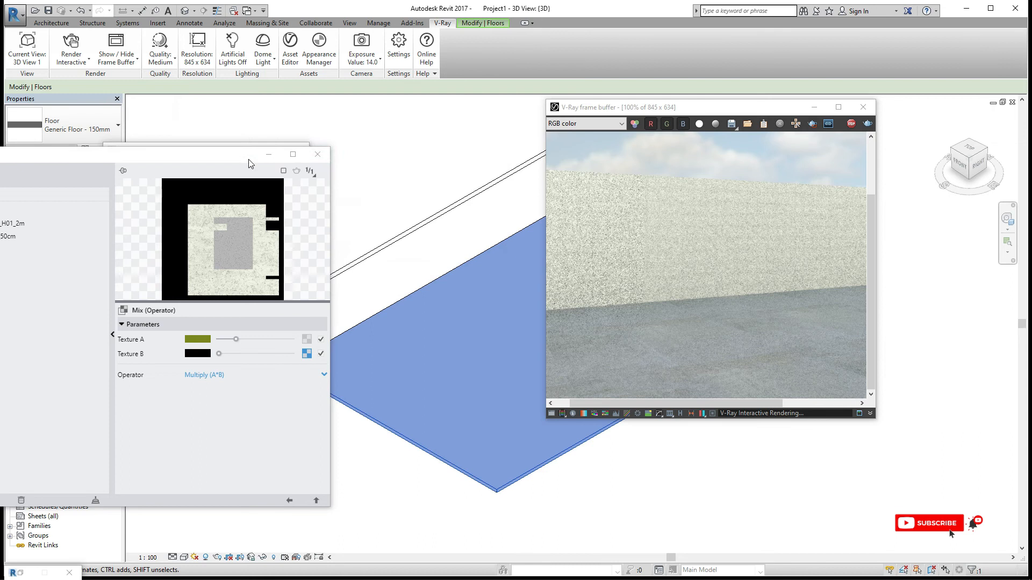
- Return to the material's main settings, close the Asset Editor and restart the interactive render
left_click_drag(246, 156, 388, 61)
left_click(427, 405)
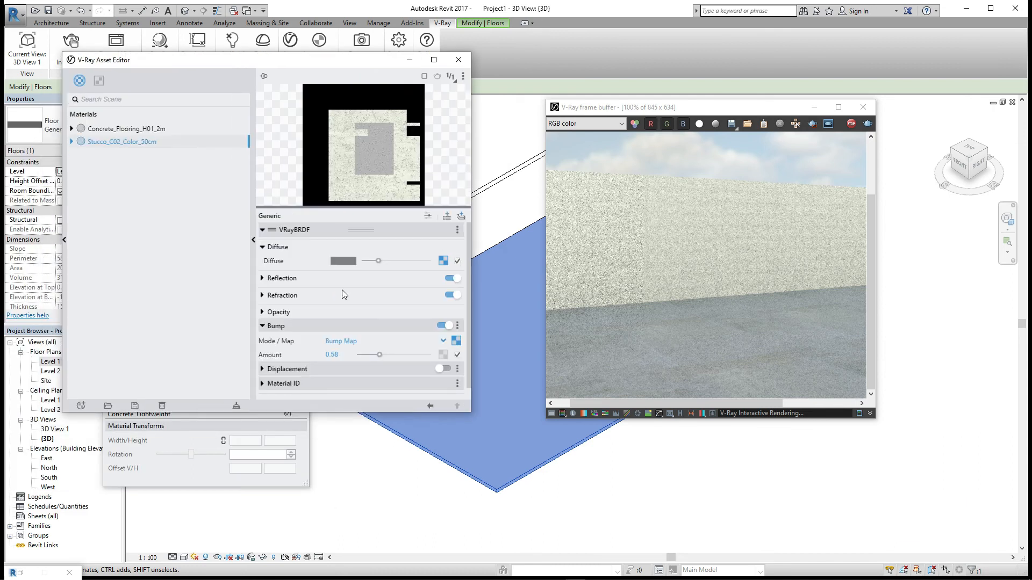
left_click(459, 59)
left_click(862, 108)
left_click(75, 42)
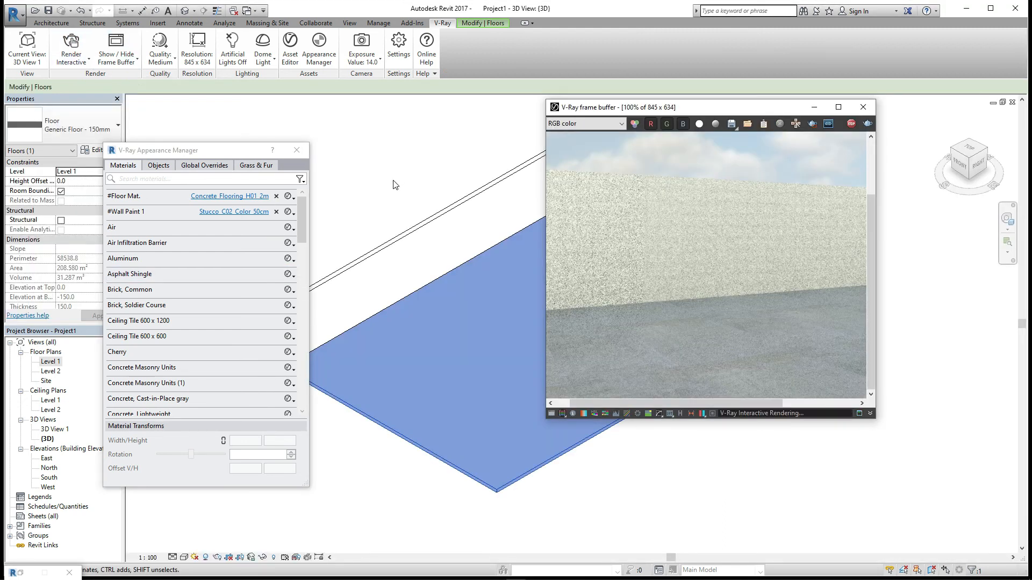
- Zoom in and out of the frame buffer to examine the updated wall render
scroll(748, 317, "down", 1)
scroll(748, 314, "up", 1)
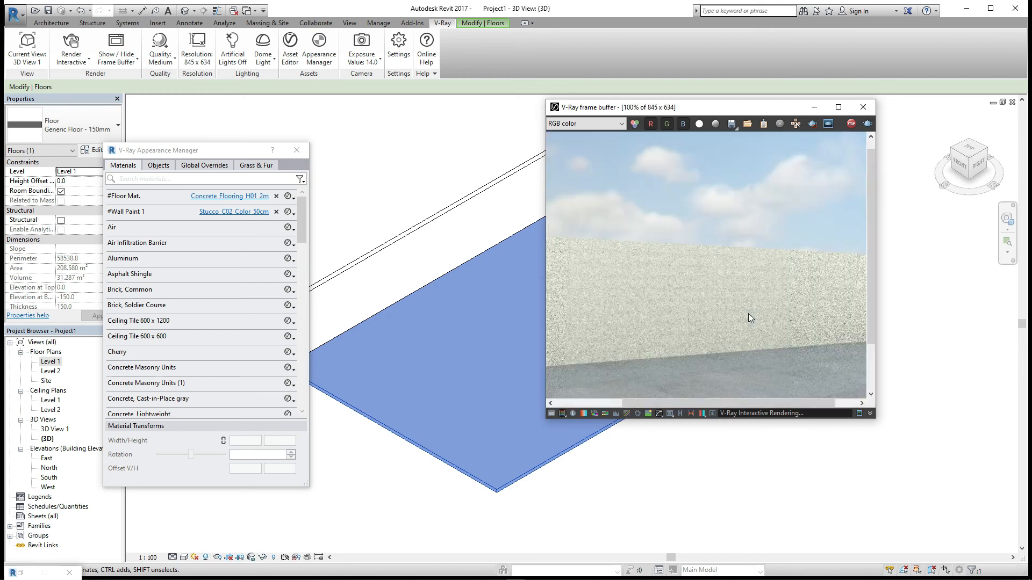
scroll(723, 334, "down", 1)
scroll(724, 334, "up", 1)
scroll(724, 335, "down", 1)
scroll(725, 337, "up", 1)
scroll(724, 336, "down", 1)
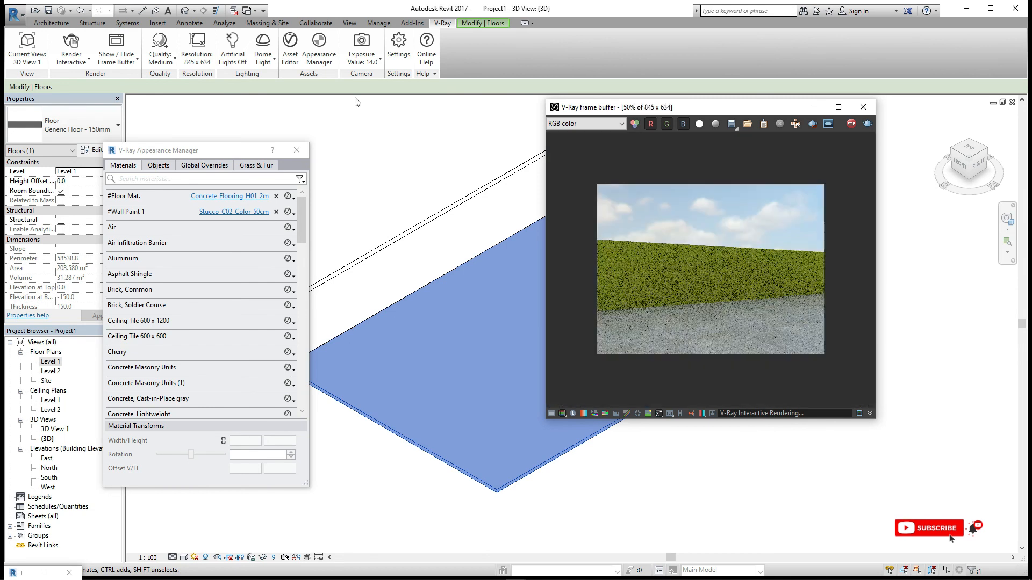
- Reopen the Stucco material's diffuse Mix map in the Asset Editor and adjust its Texture A colour again
left_click(235, 215)
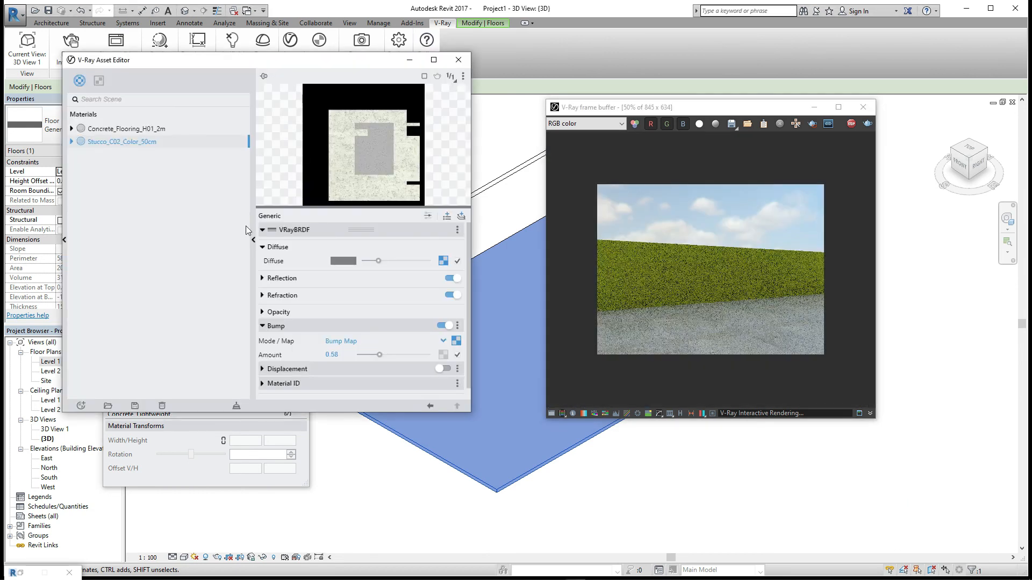
left_click(445, 262)
left_click(340, 245)
left_click_drag(359, 61, 93, 174)
left_click_drag(289, 109, 441, 109)
left_click_drag(454, 144, 454, 191)
left_click(317, 124)
left_click_drag(376, 109, 196, 94)
left_click(475, 94)
left_click(192, 173)
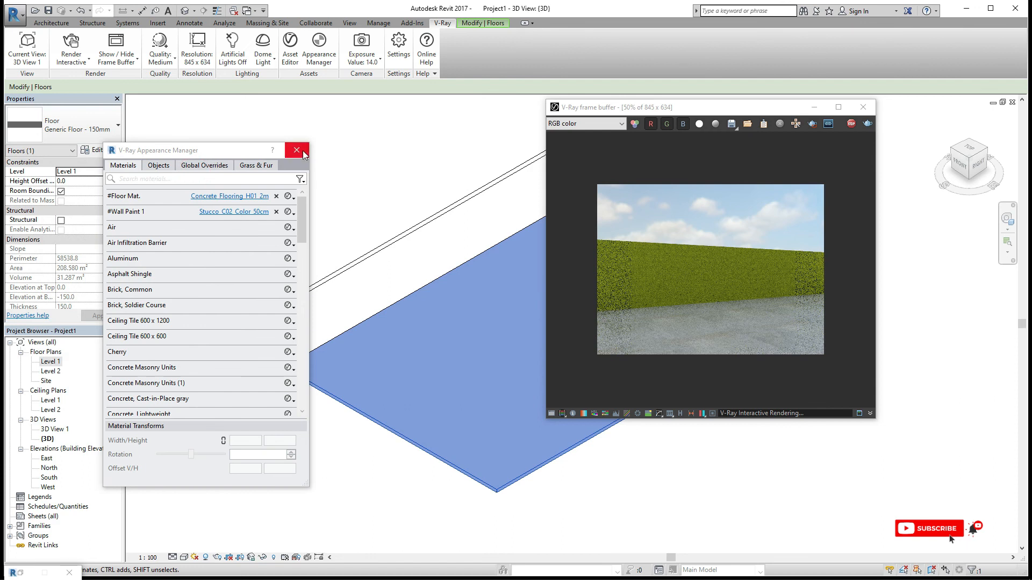
- Restart the interactive render and zoom in on the wall in the frame buffer
left_click(71, 46)
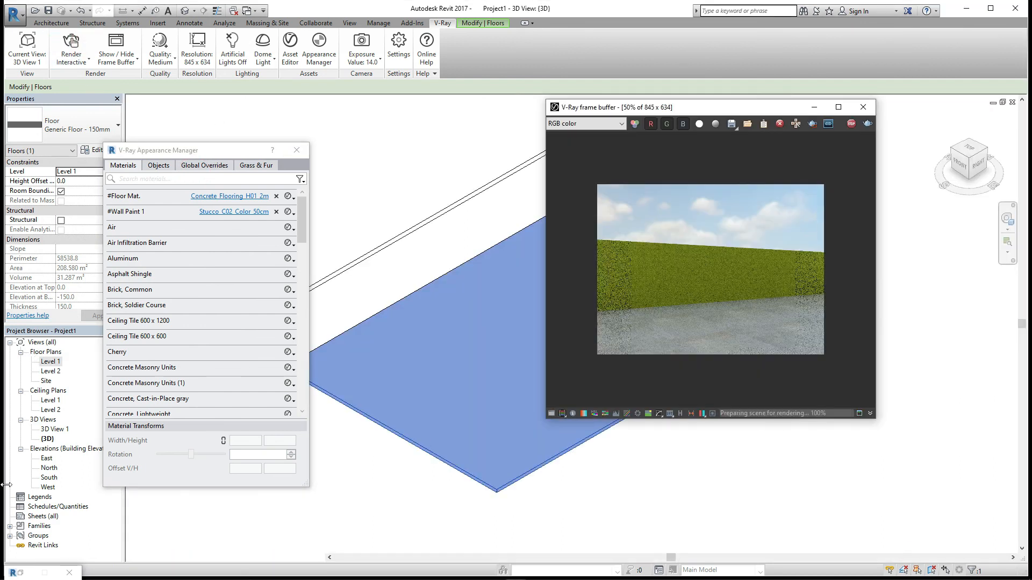
left_click(385, 221)
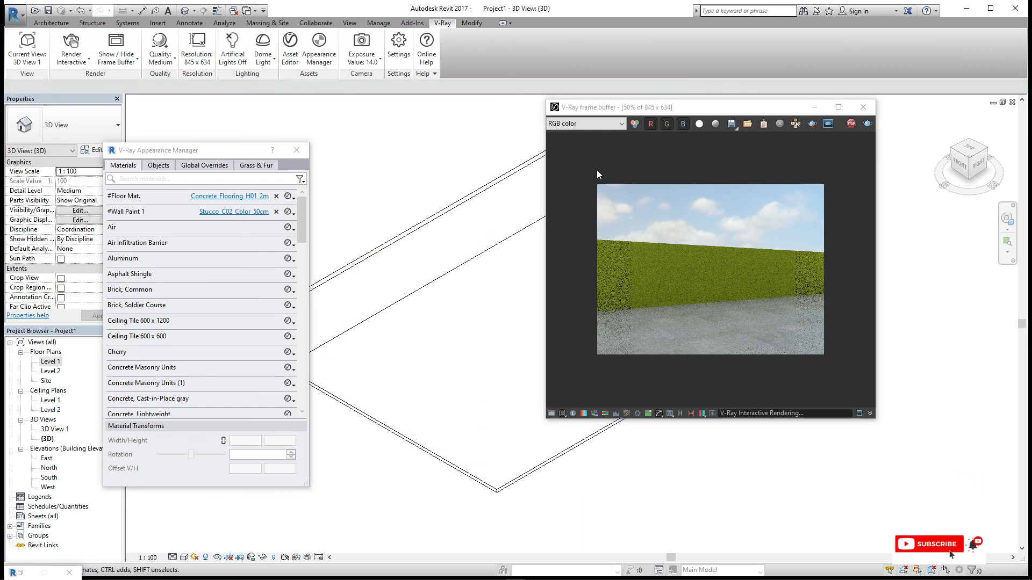
scroll(720, 292, "up", 2)
middle_click_drag(719, 288, 690, 291)
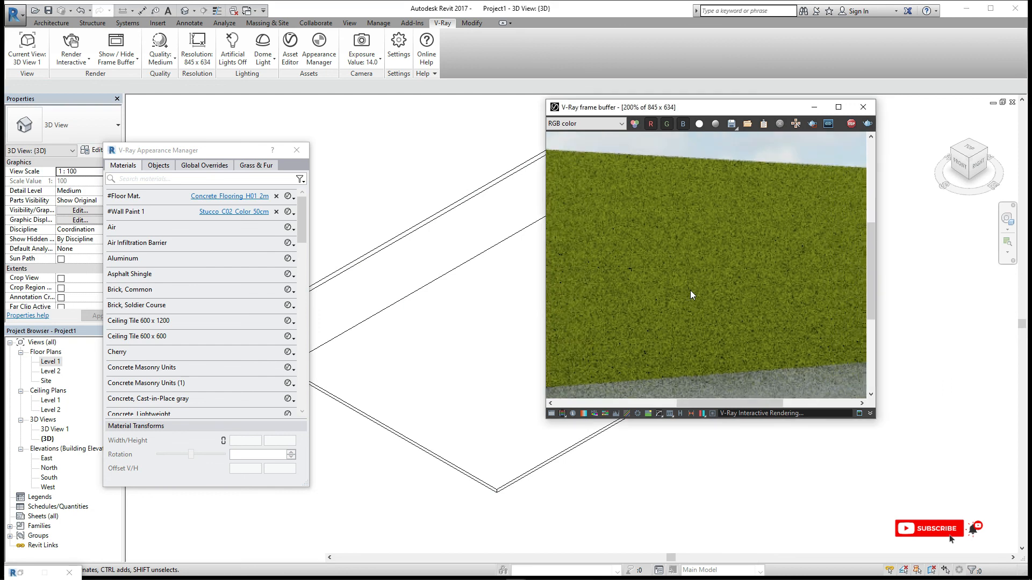
- Close the frame buffer and Appearance Manager and start a production render
left_click(870, 102)
left_click(297, 151)
left_click(72, 56)
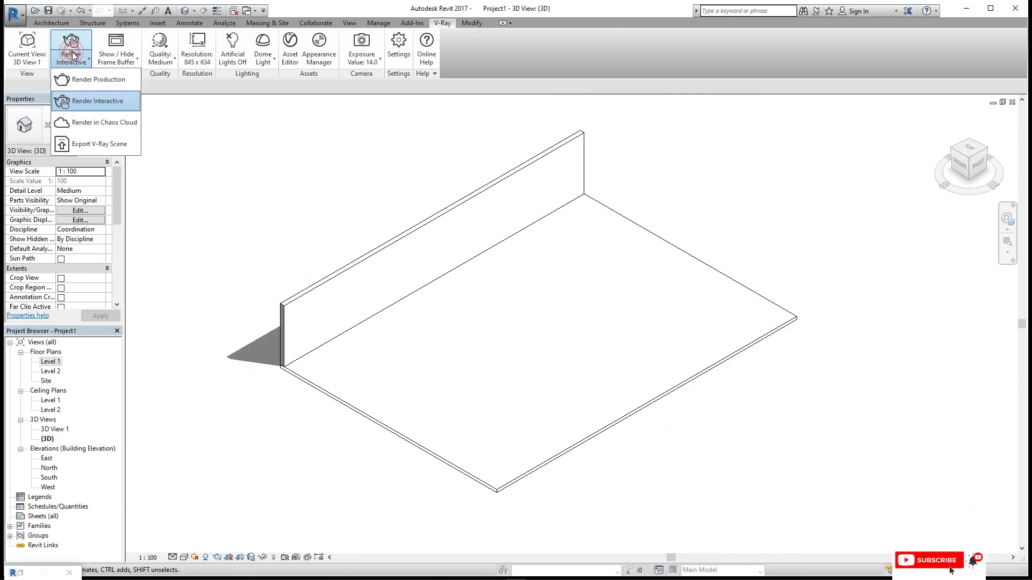
left_click(98, 79)
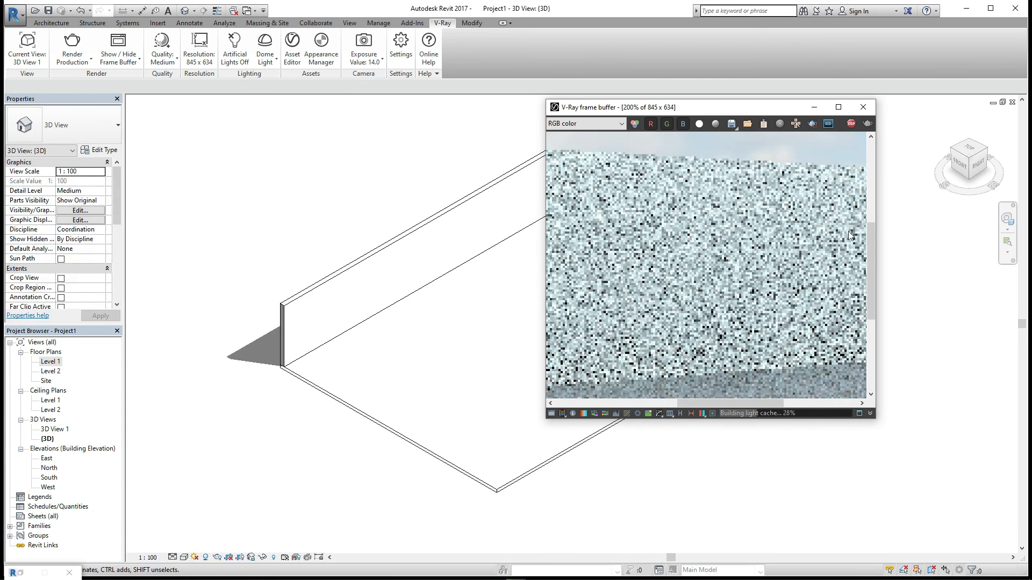
- Zoom and pan around the production render in the frame buffer, then close the frame buffer
scroll(695, 254, "down", 2)
scroll(696, 252, "up", 1)
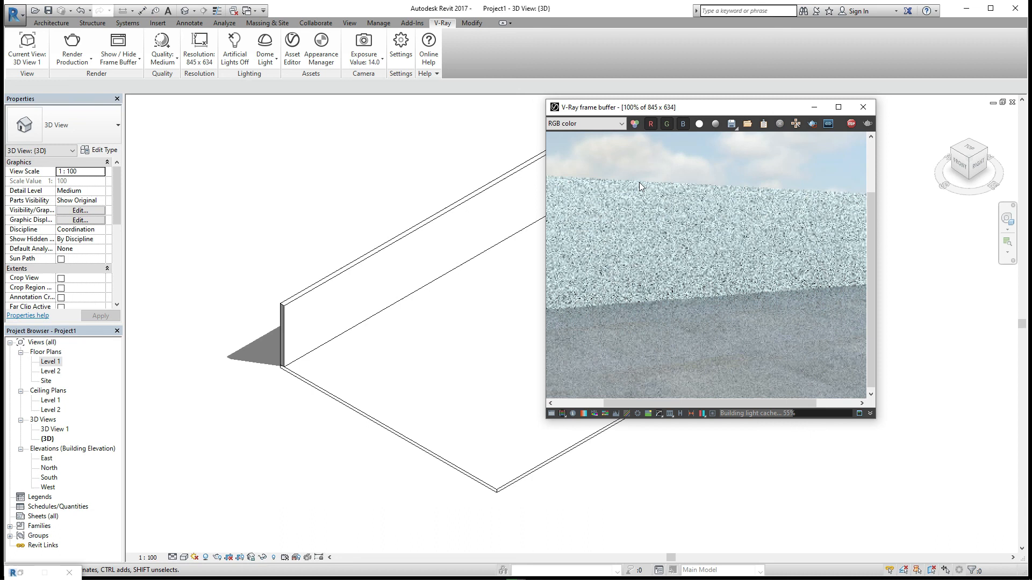
middle_click_drag(706, 226, 725, 244)
scroll(741, 290, "down", 1)
scroll(743, 289, "up", 1)
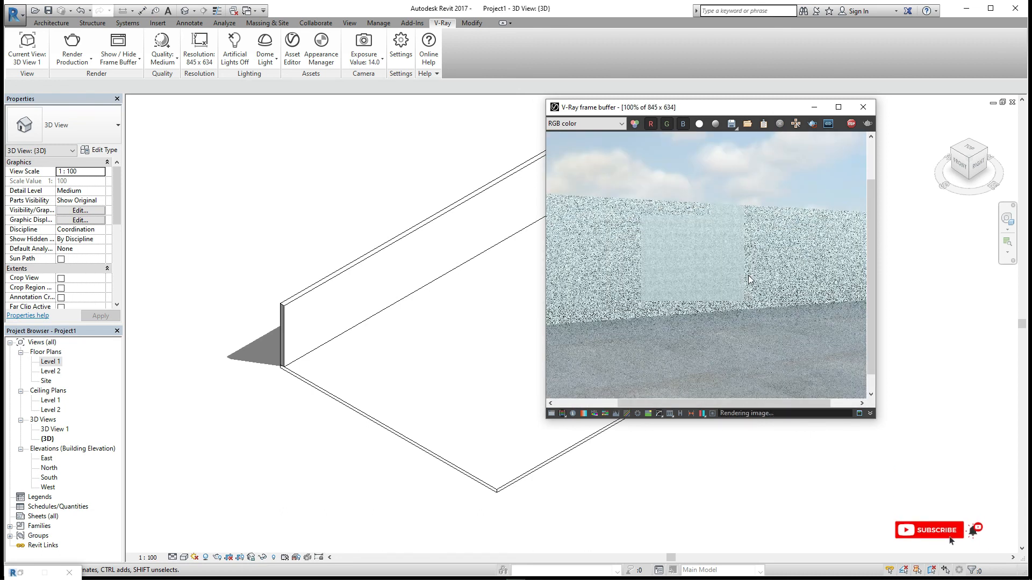
middle_click_drag(758, 278, 728, 273)
scroll(727, 273, "down", 1)
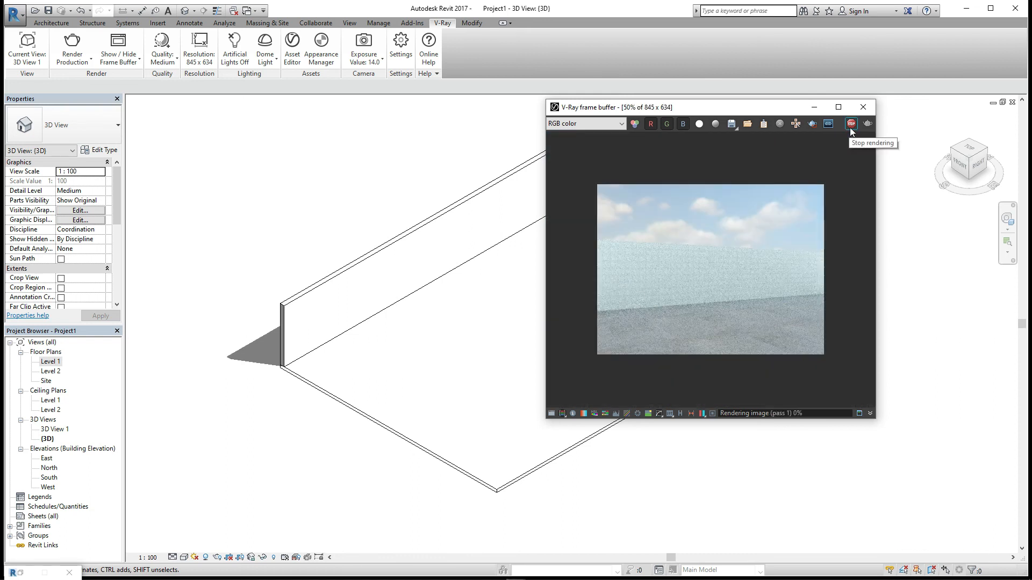
scroll(745, 262, "up", 1)
scroll(745, 261, "down", 1)
left_click(863, 107)
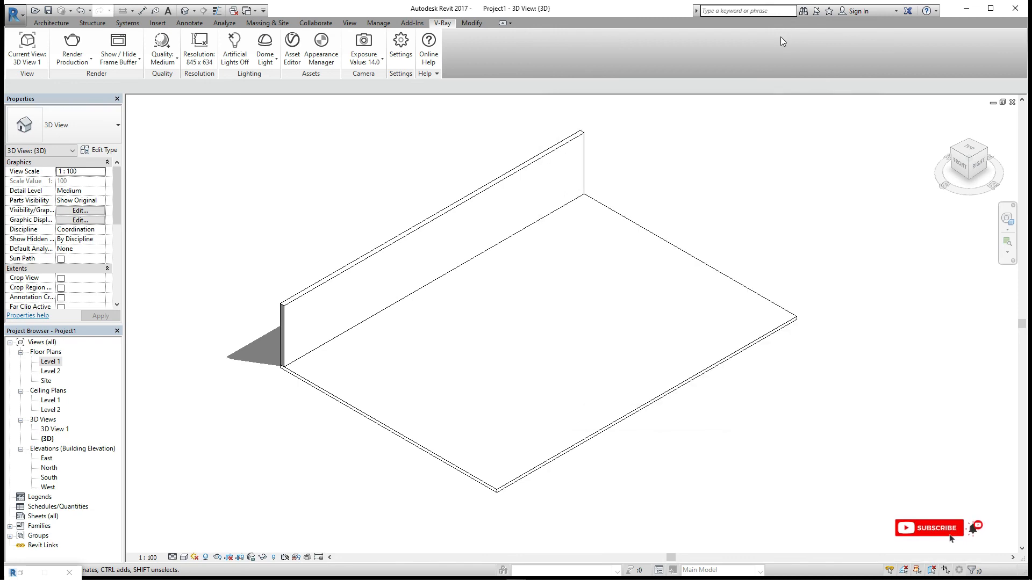